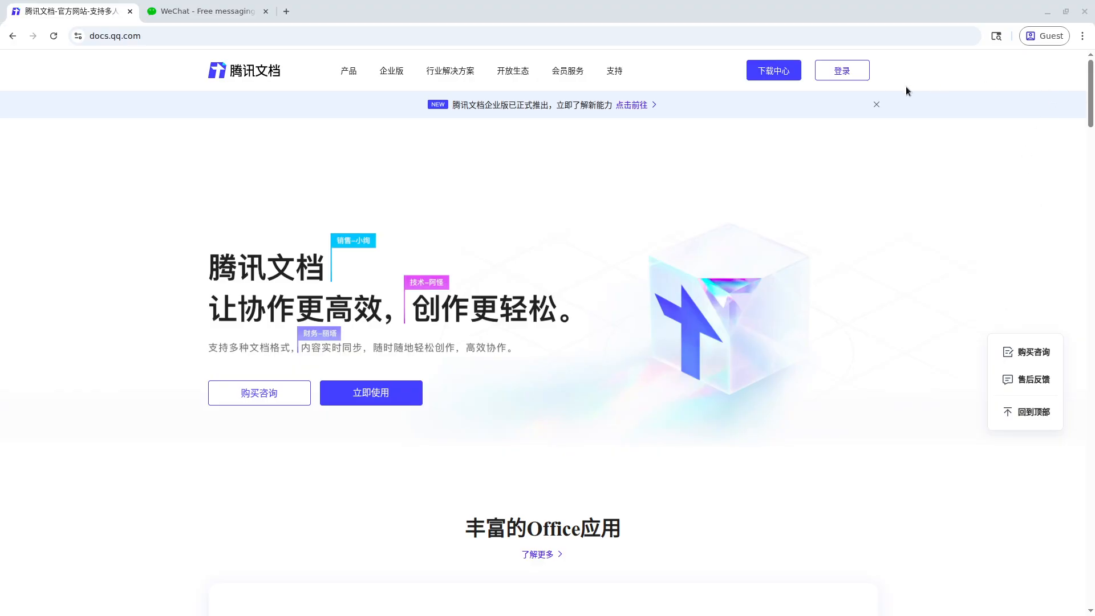
{"action": "left_click", "coordinate": [845, 70]}
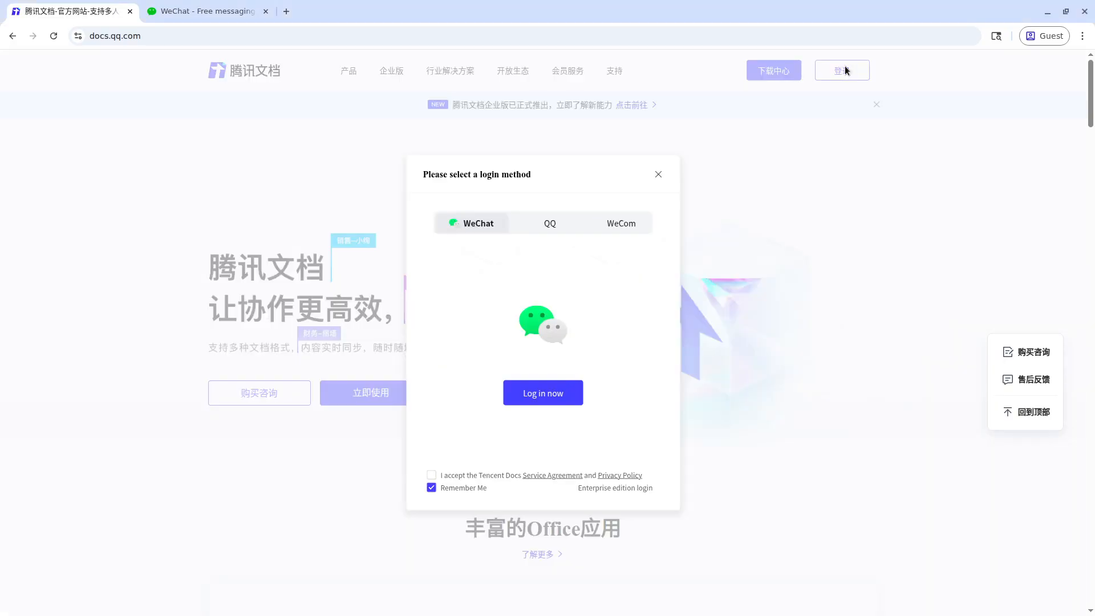
{"action": "left_click", "coordinate": [656, 175]}
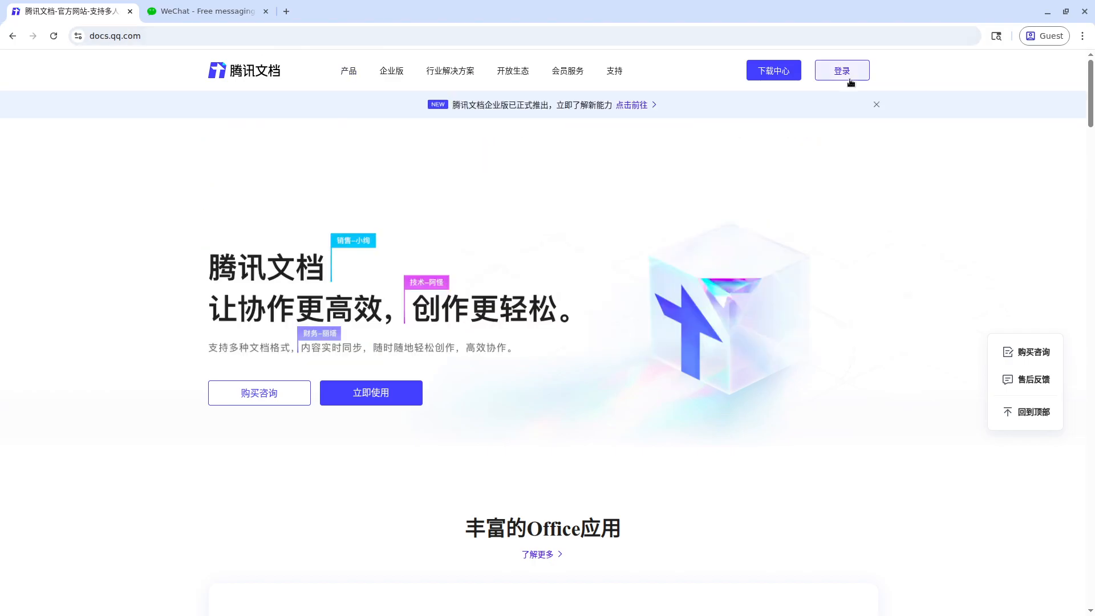
{"action": "left_click", "coordinate": [846, 75]}
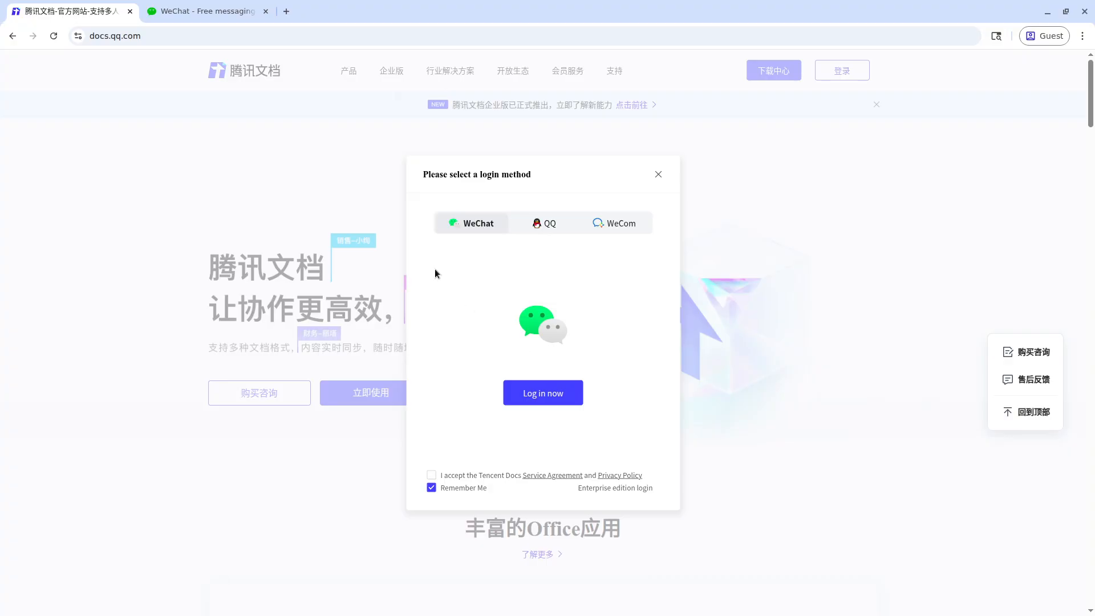
{"action": "left_click", "coordinate": [215, 14]}
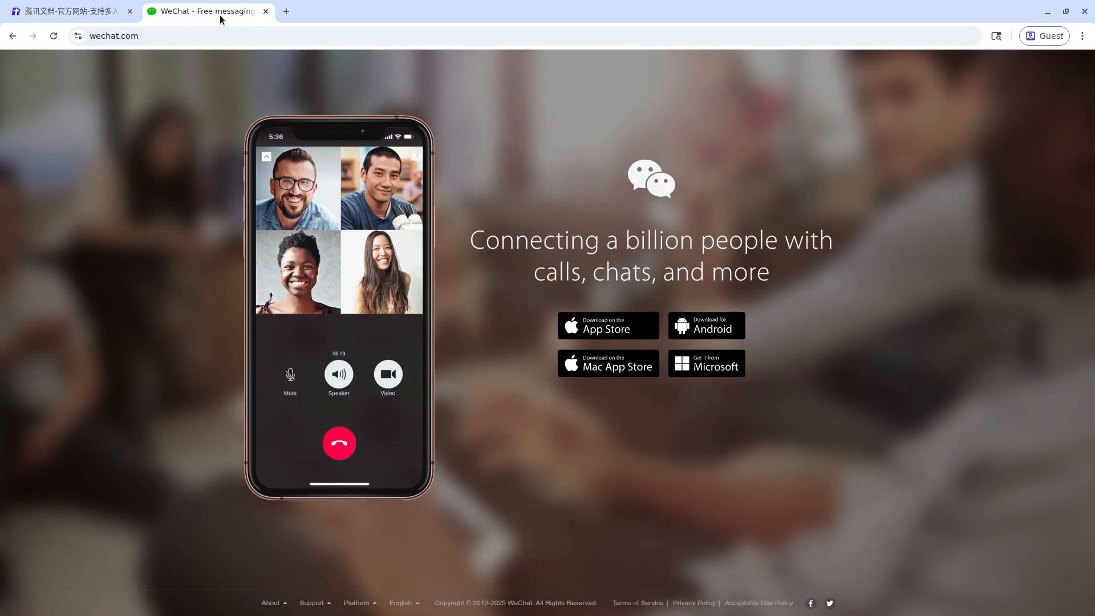
{"action": "left_click", "coordinate": [84, 18]}
{"action": "left_click", "coordinate": [658, 174]}
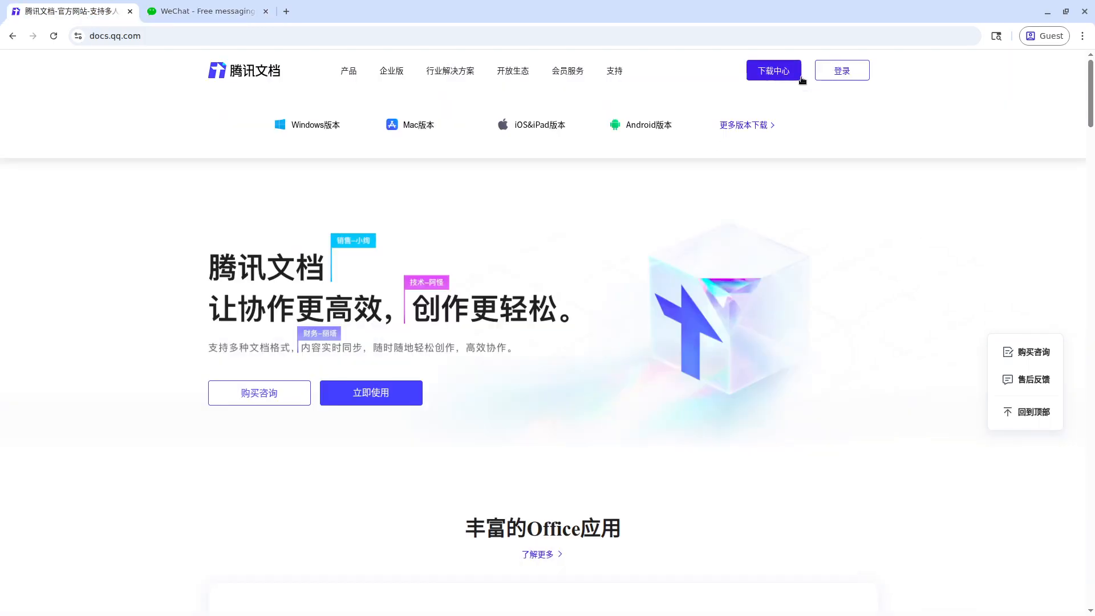
Start the WeChat login with the Tencent Docs service agreement accepted, and open docs.qq.com in a new tab.
{"action": "left_click", "coordinate": [852, 74]}
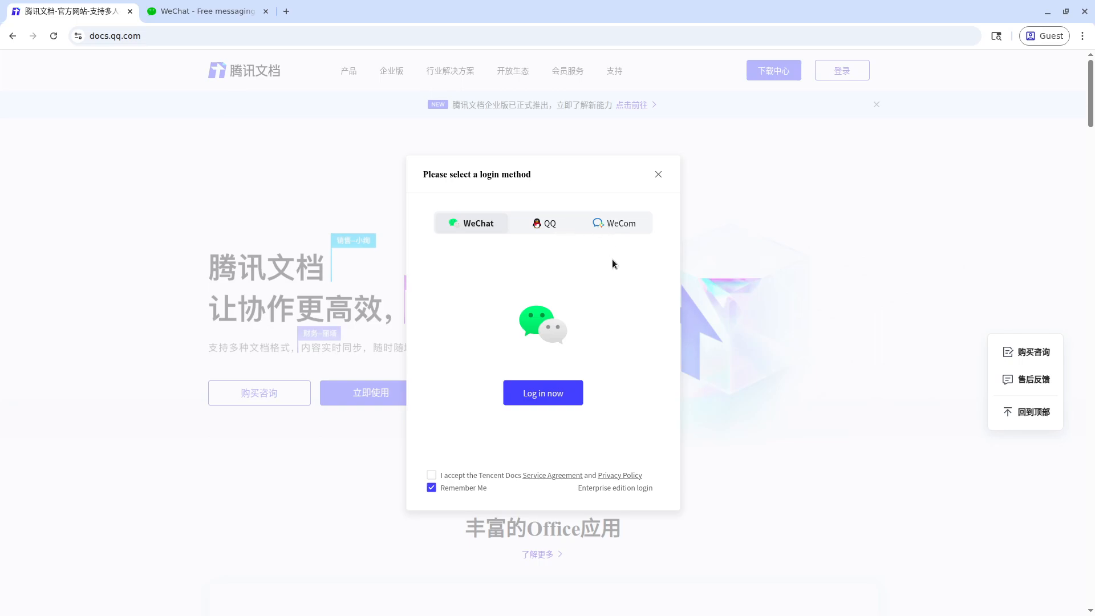
{"action": "left_click", "coordinate": [431, 475]}
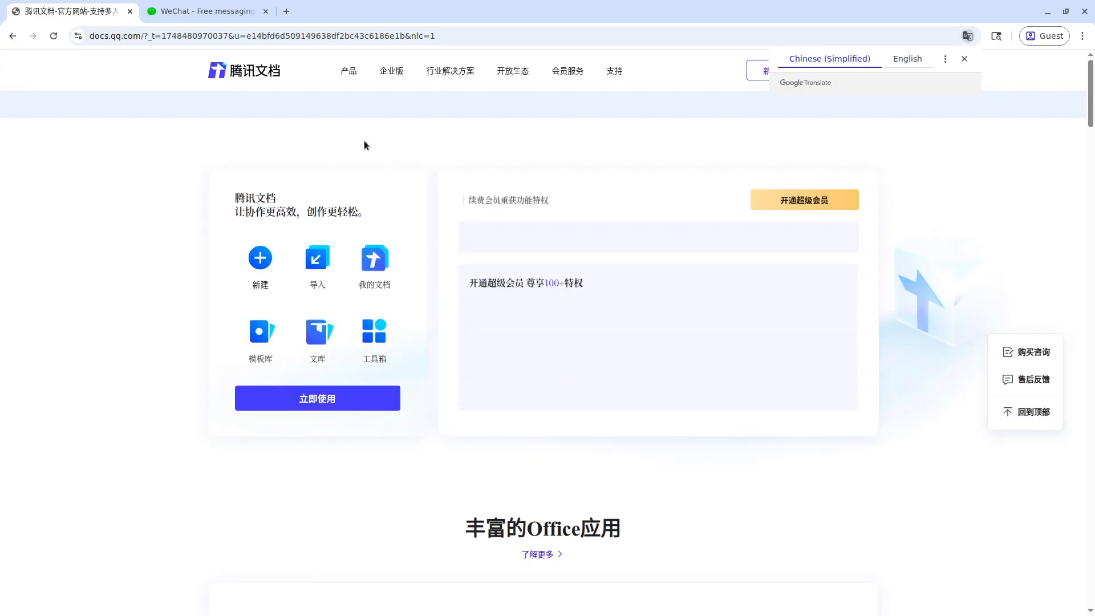
{"action": "left_click", "coordinate": [274, 30]}
{"action": "key", "text": "ctrl+t"}
{"action": "type", "text": "docs.qq.com"}
{"action": "key", "text": "Return"}
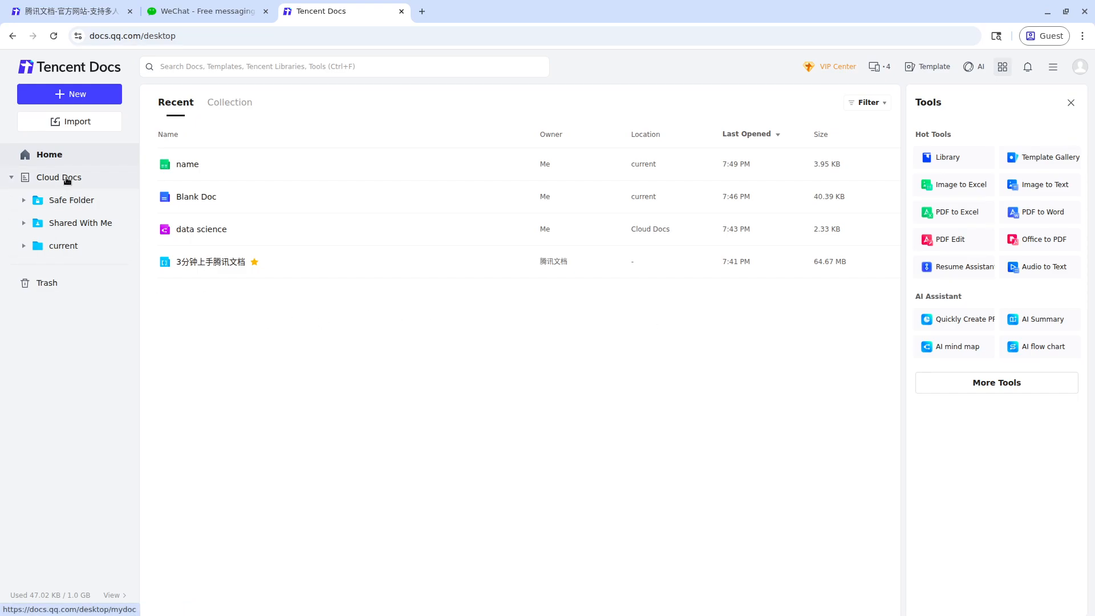
Review the kinds of new items that can be created in Cloud Docs, and open the folder named current.
{"action": "left_click", "coordinate": [65, 178]}
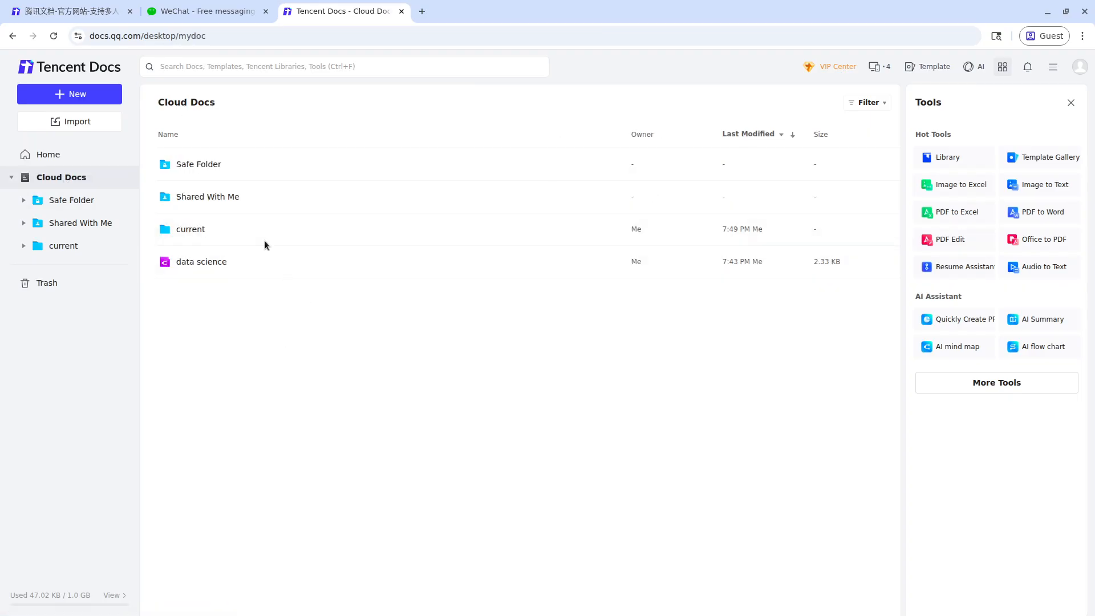
{"action": "left_click", "coordinate": [89, 96]}
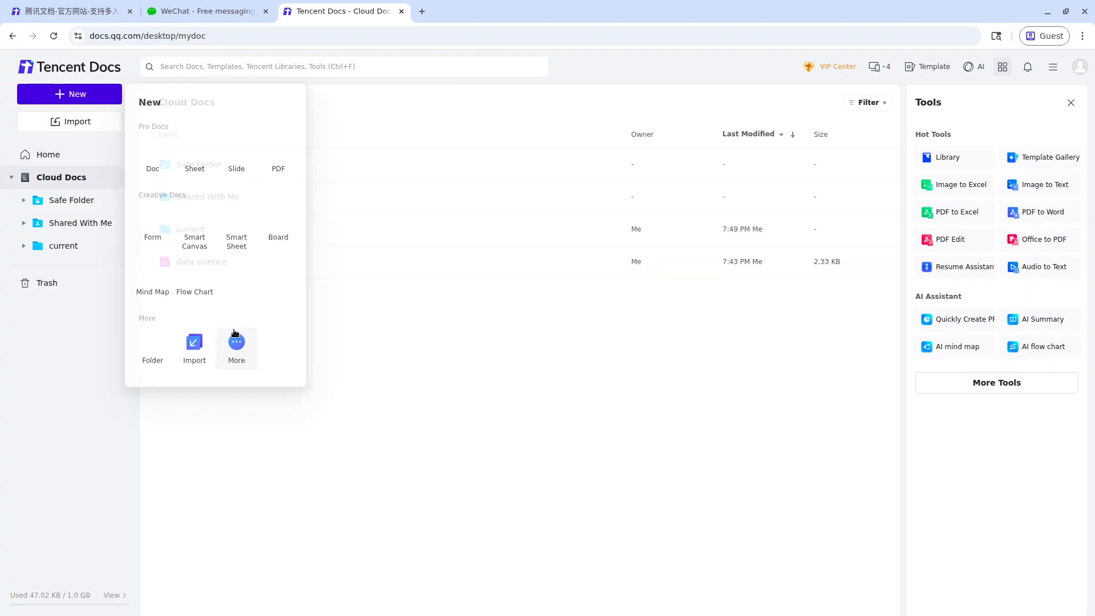
{"action": "left_click", "coordinate": [237, 344]}
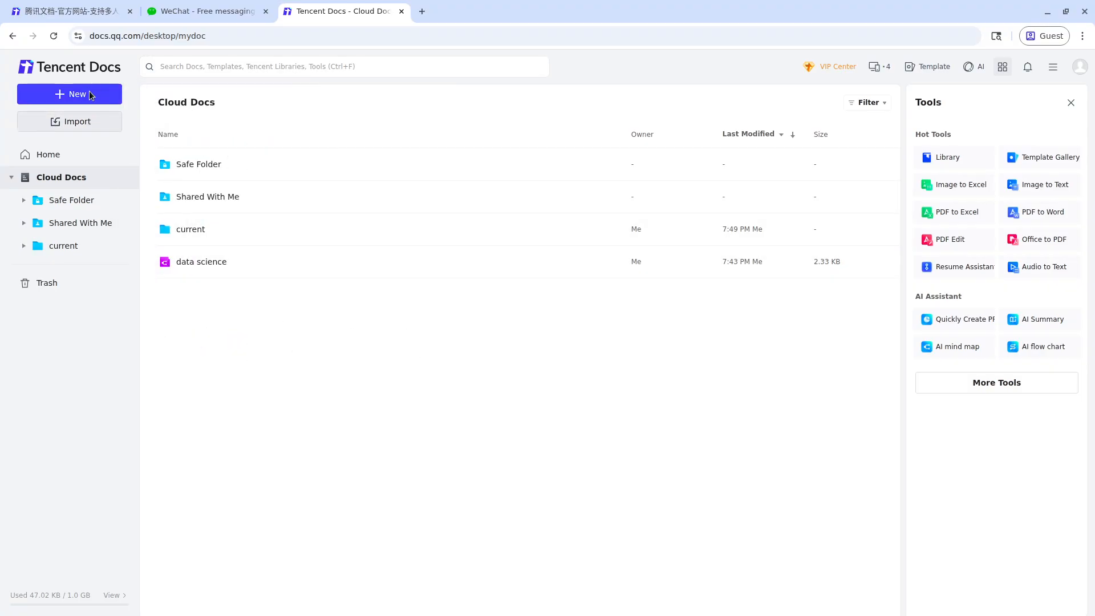
{"action": "mouse_move", "coordinate": [86, 95]}
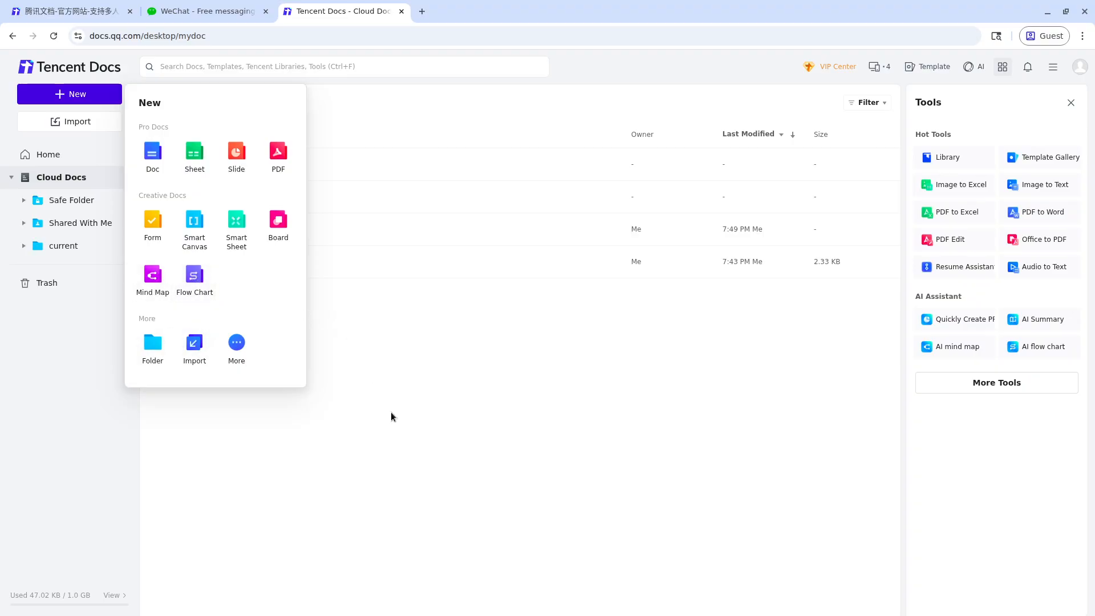
{"action": "left_click", "coordinate": [334, 275]}
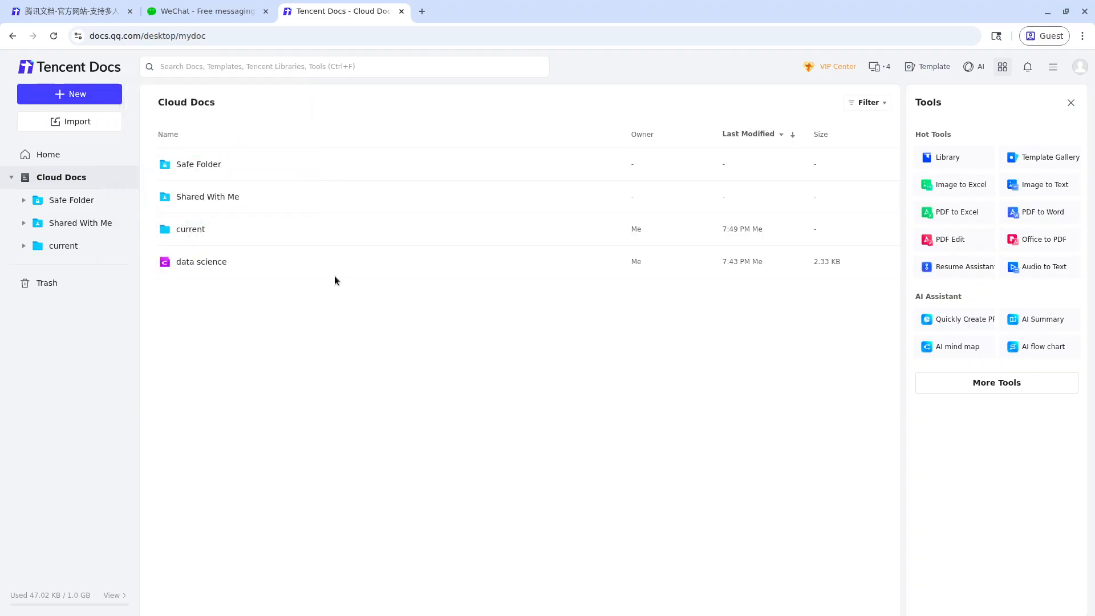
{"action": "left_click", "coordinate": [190, 231]}
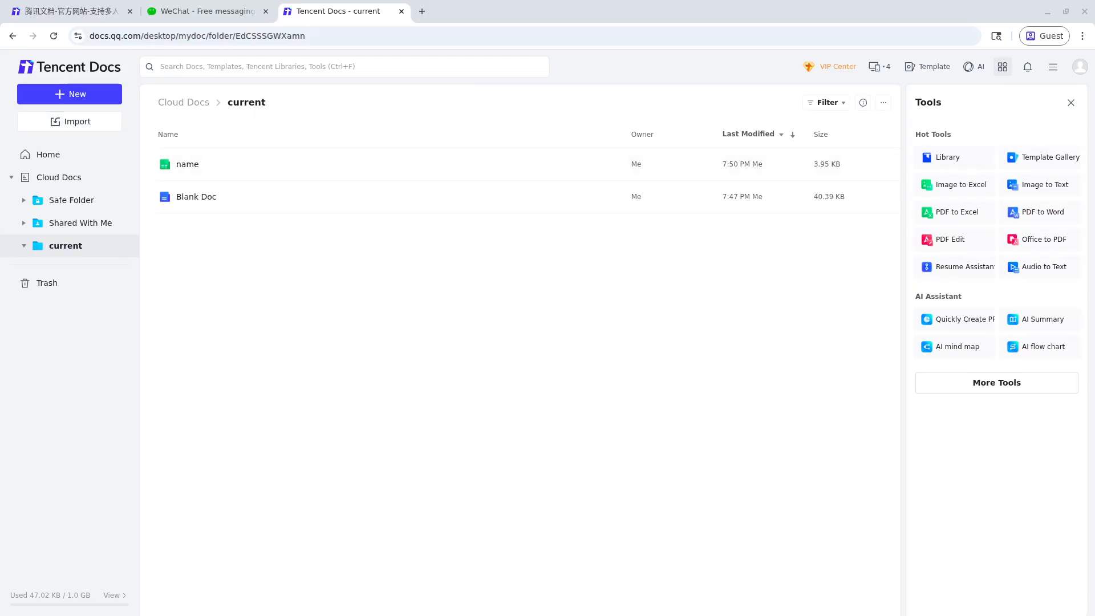
View the uploaded ocean photo full-page and return to the file list of the current folder.
{"action": "left_click", "coordinate": [326, 17]}
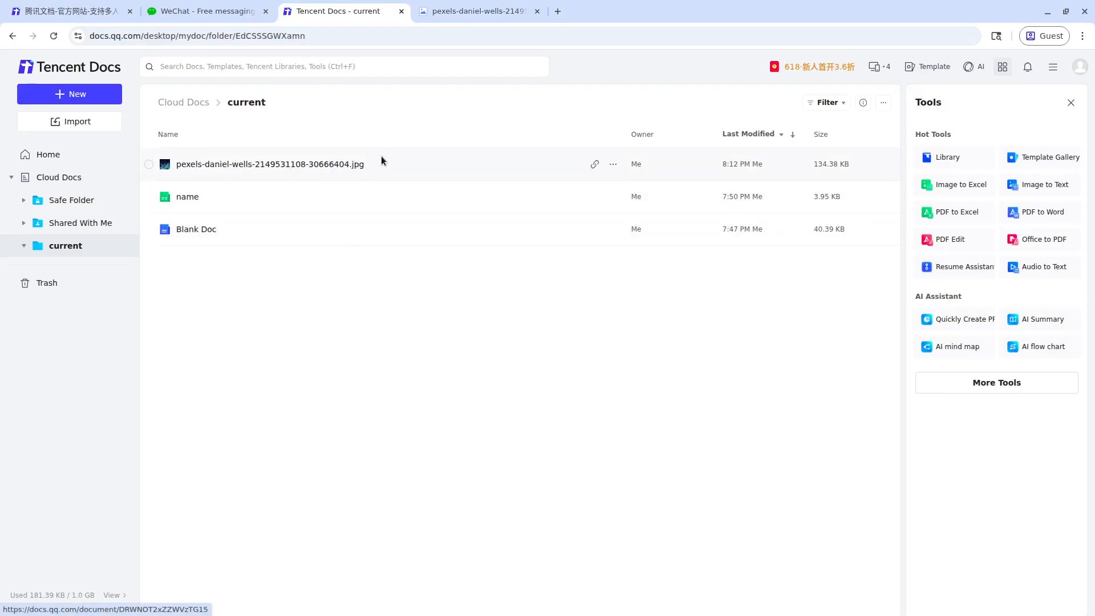
{"action": "left_click", "coordinate": [471, 19]}
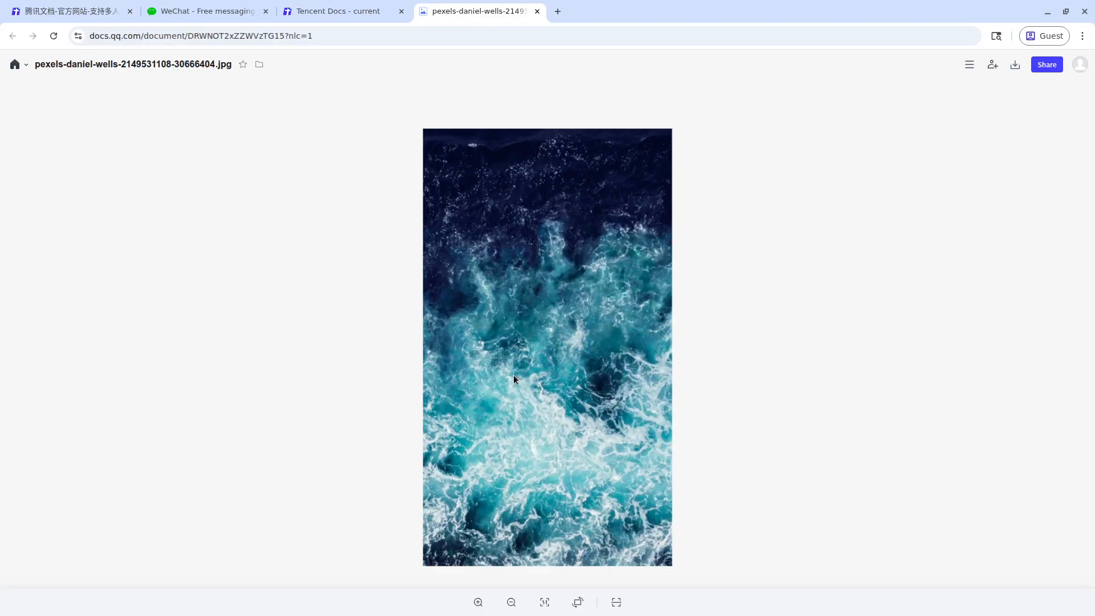
{"action": "left_click", "coordinate": [340, 17]}
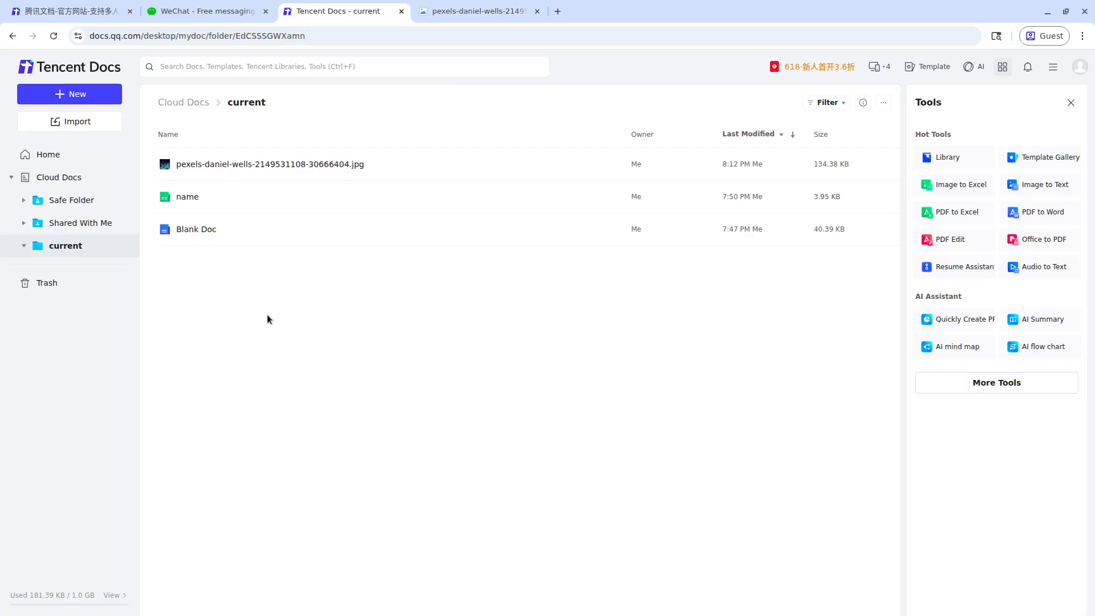
Create a new blank Doc inside the current folder of Cloud Docs.
{"action": "left_click", "coordinate": [61, 174]}
{"action": "left_click", "coordinate": [181, 232]}
{"action": "left_click", "coordinate": [90, 93]}
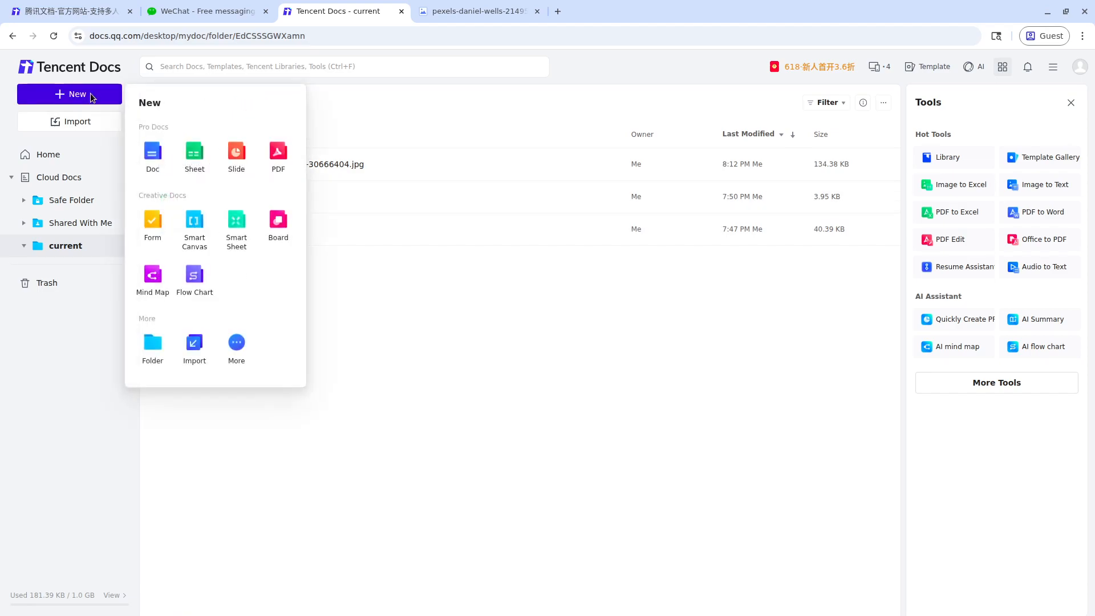
{"action": "left_click", "coordinate": [153, 156]}
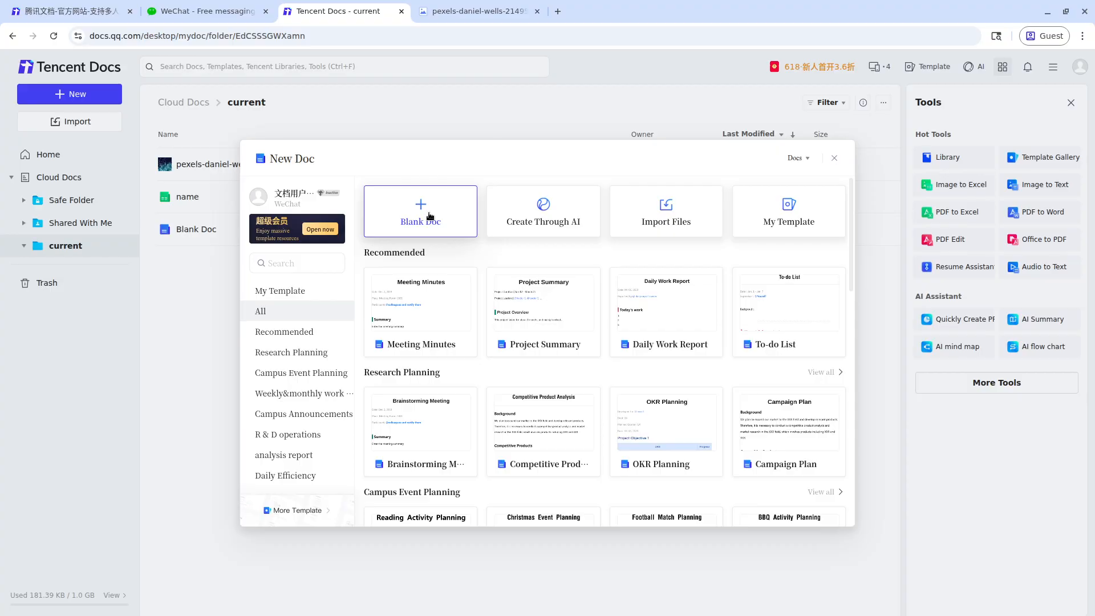
{"action": "left_click", "coordinate": [430, 215]}
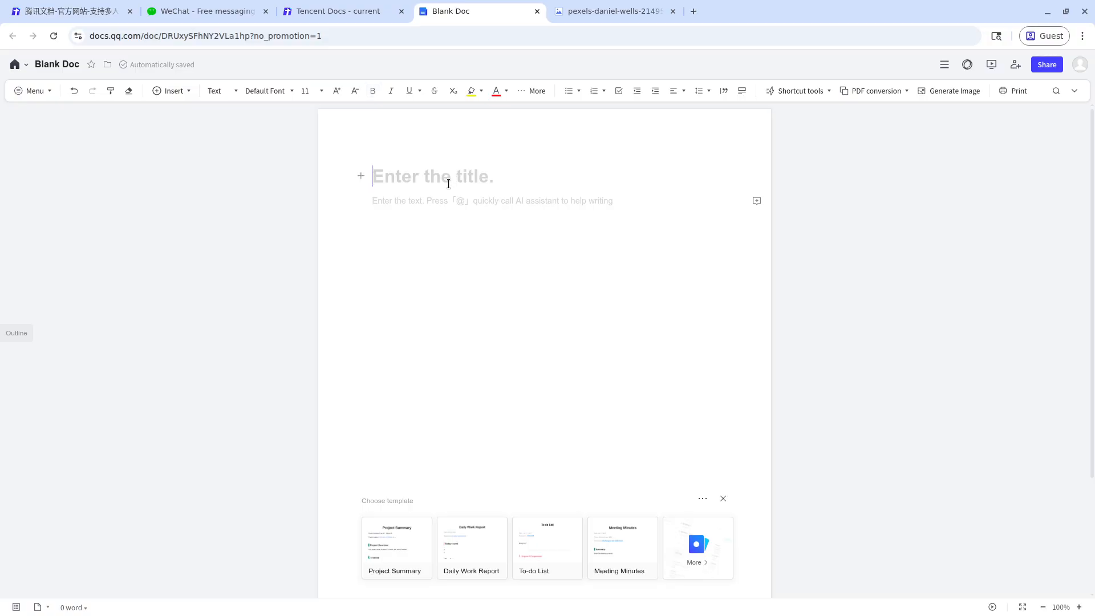
Write the title "Example title" and below it "I am writing a book. This is an example top of the book".
{"action": "type", "text": "Example title"}
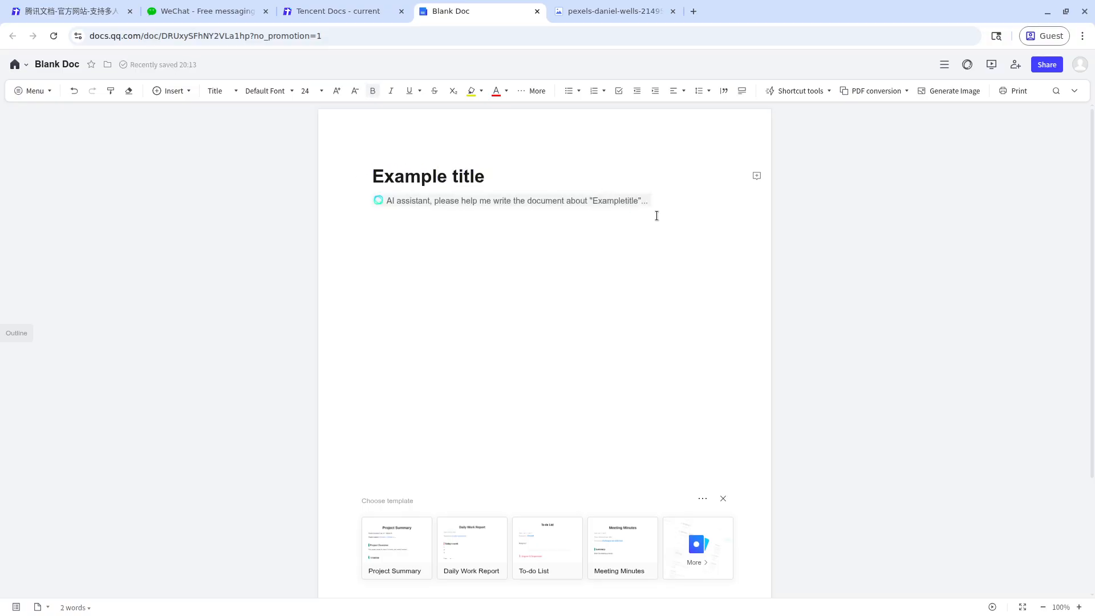
{"action": "key", "text": "Return"}
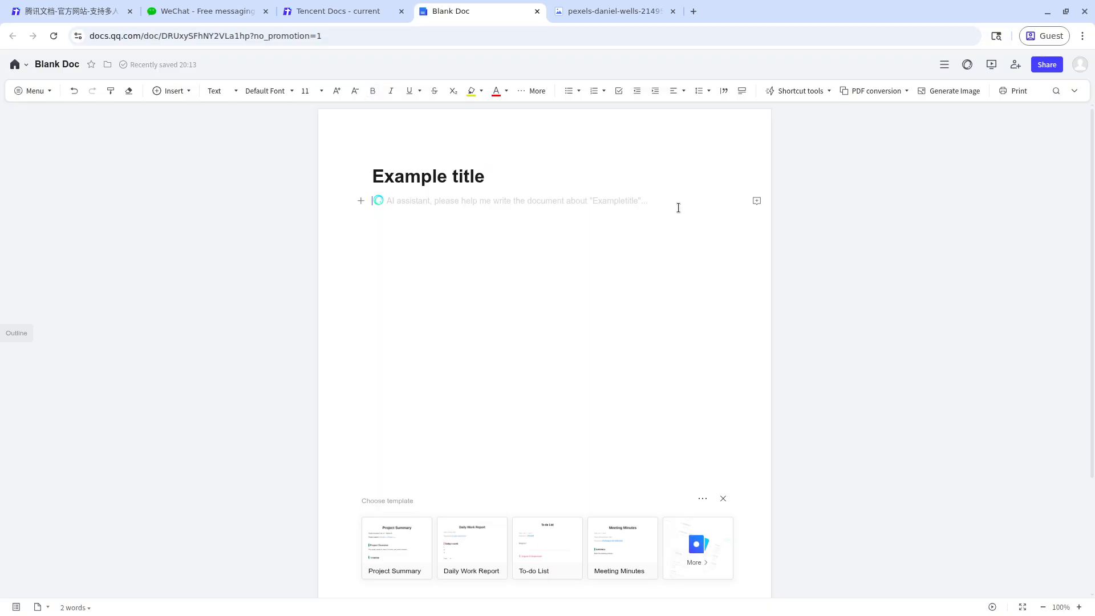
{"action": "type", "text": "I"}
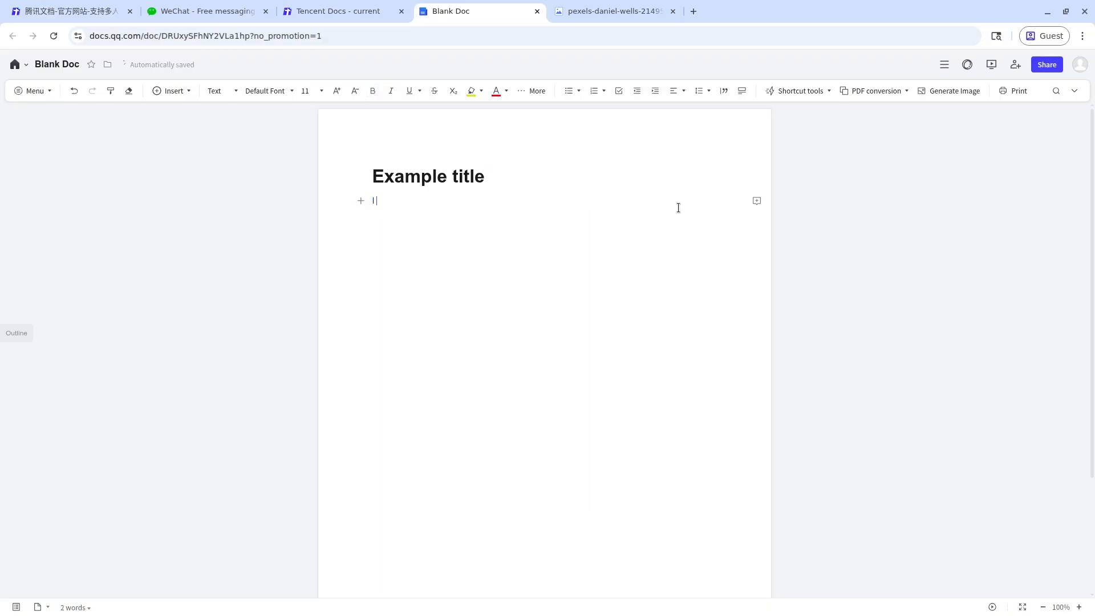
{"action": "type", "text": " am writing a book. This is an example top of the book"}
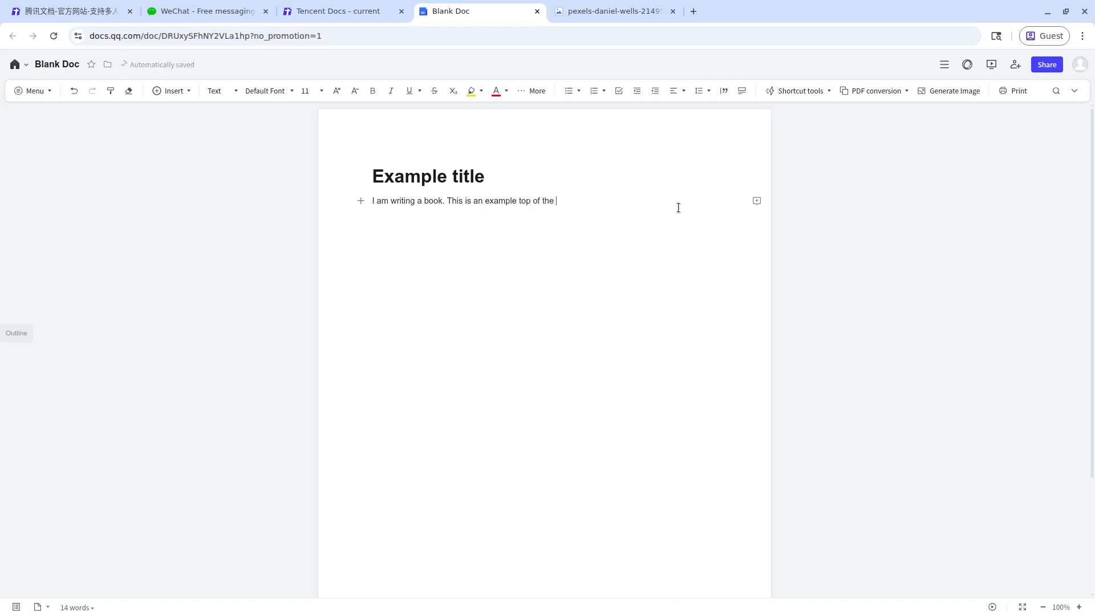
Leave a blank line below the paragraph, add the text "aasdfasdfsdf" and set its font size to 28.
{"action": "key", "text": "Return"}
{"action": "key", "text": "Return"}
{"action": "type", "text": "aasdfasdfsdf"}
{"action": "left_click_drag", "start_coordinate": [460, 249], "coordinate": [344, 260]}
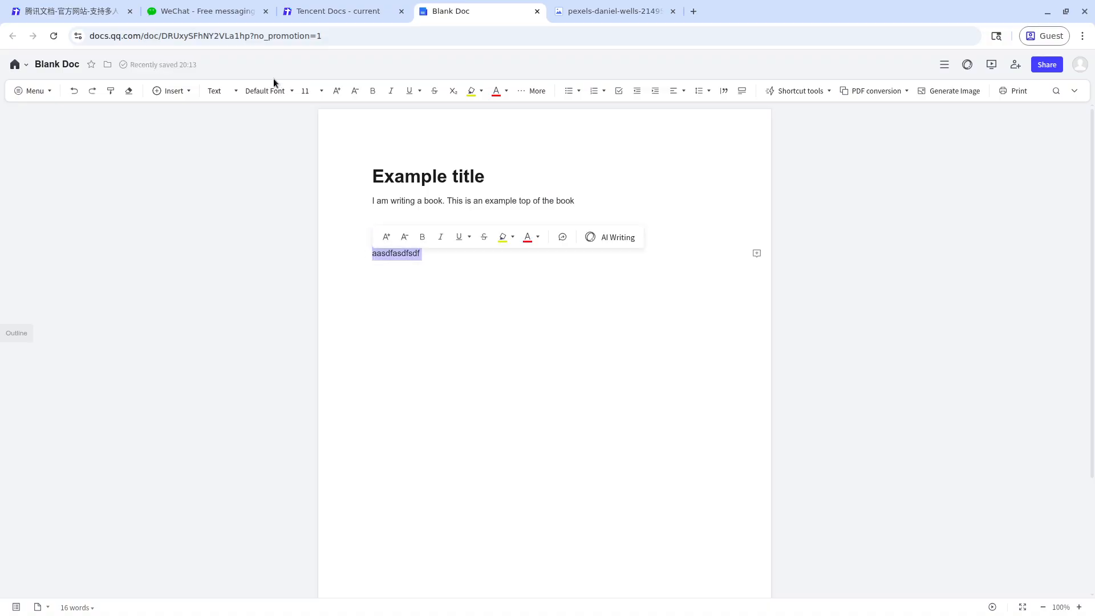
{"action": "left_click", "coordinate": [310, 91]}
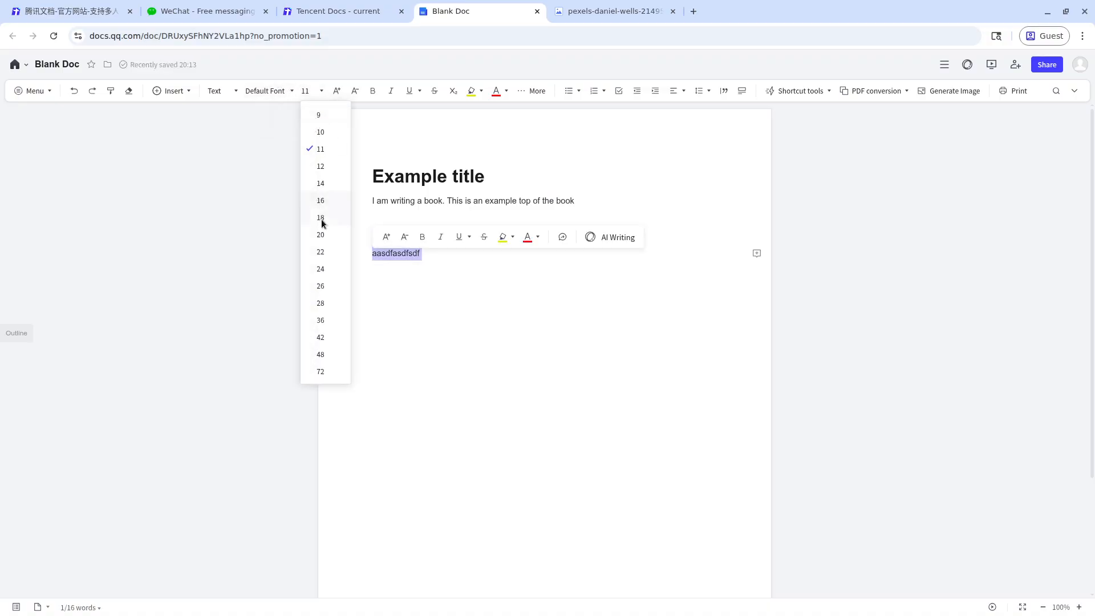
{"action": "left_click", "coordinate": [321, 303]}
Make the "aasdfasdfsdf" line bold.
{"action": "left_click", "coordinate": [437, 234]}
{"action": "left_click", "coordinate": [416, 263]}
{"action": "double_click", "coordinate": [416, 263]}
{"action": "key", "text": "ctrl+b"}
{"action": "left_click", "coordinate": [499, 344]}
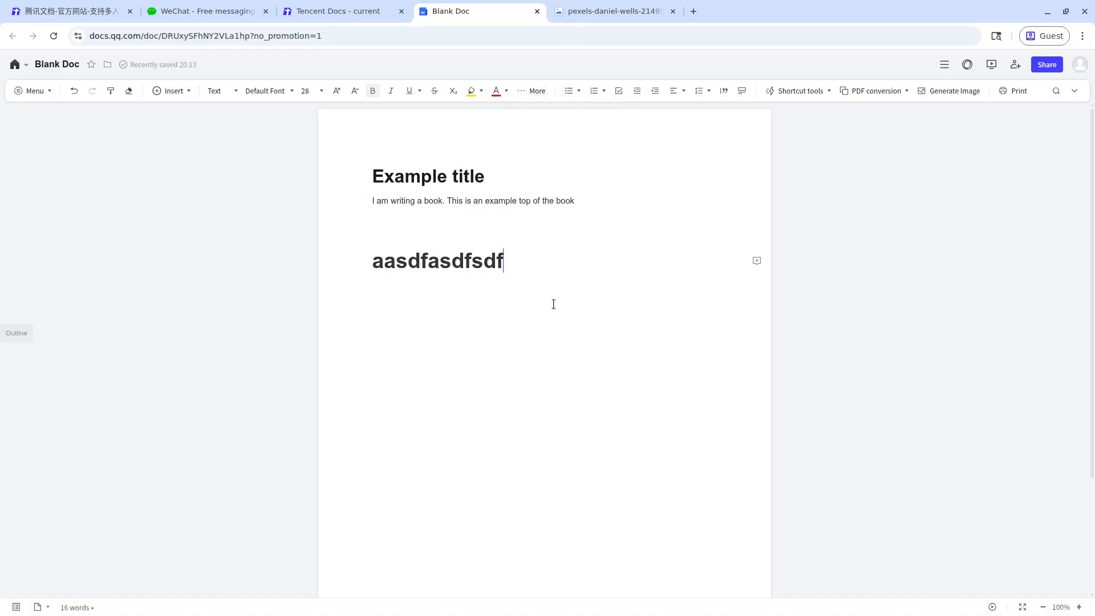
Add an apostrophe after "aasdfasdfsdf", write "ddddd" on the next line and add blank space below it.
{"action": "type", "text": "' "}
{"action": "type", "text": "ddddd"}
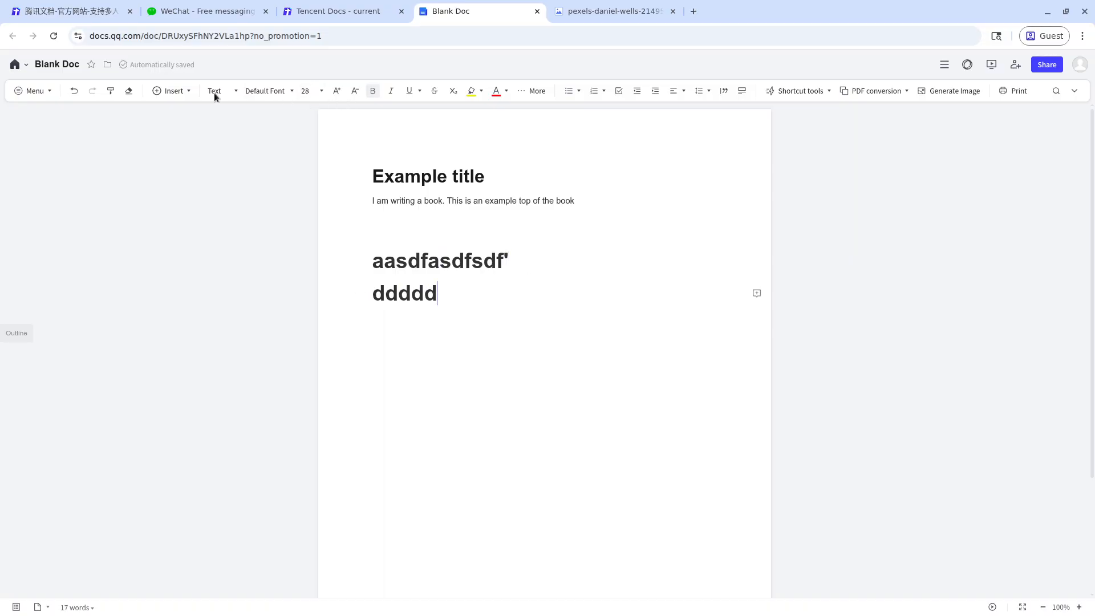
{"action": "left_click", "coordinate": [183, 92]}
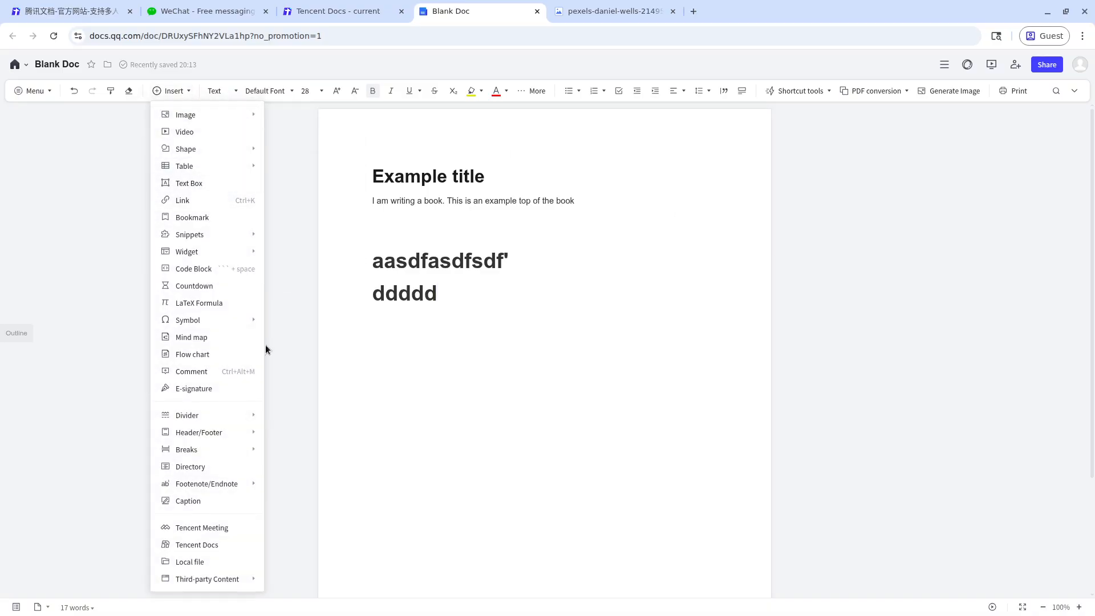
{"action": "left_click", "coordinate": [511, 376]}
{"action": "key", "text": "Return"}
{"action": "key", "text": "Return"}
Change the font color of the two large bold lines to orange.
{"action": "left_click_drag", "start_coordinate": [471, 289], "coordinate": [358, 258]}
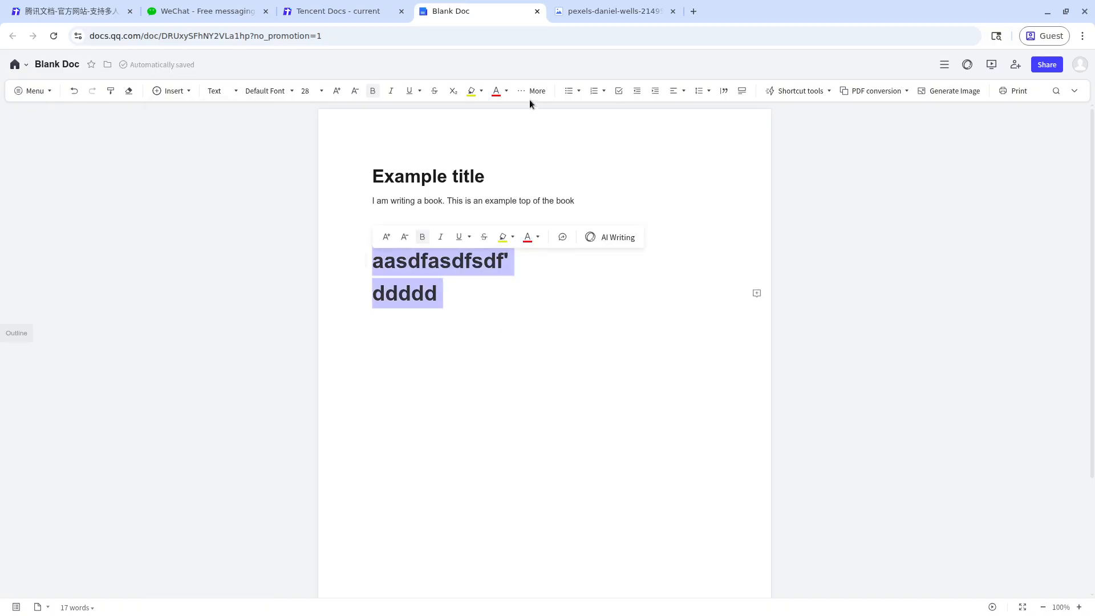
{"action": "left_click", "coordinate": [502, 93]}
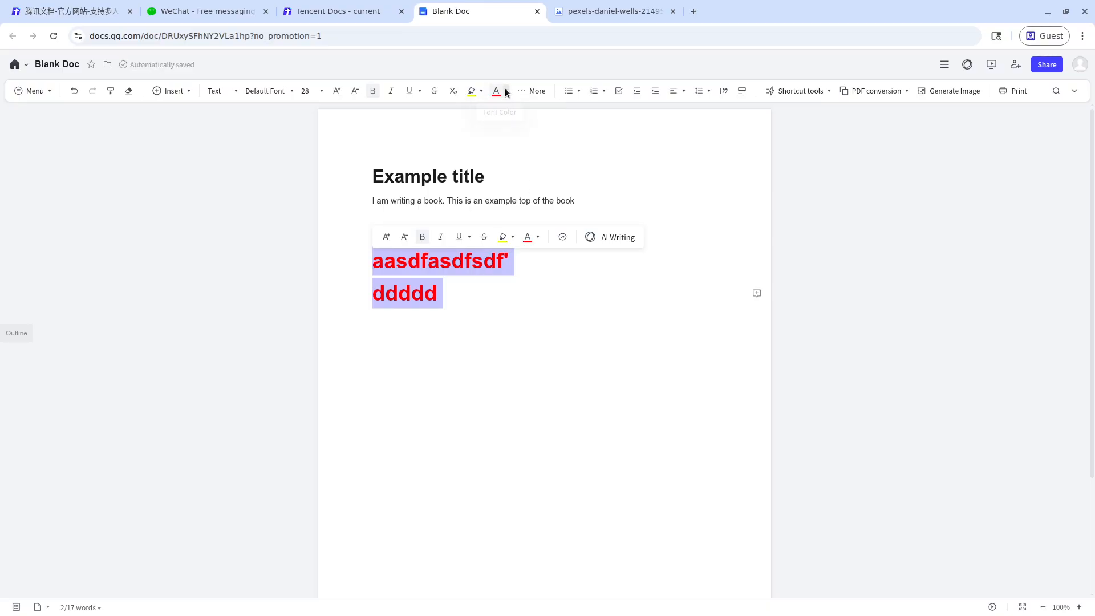
{"action": "left_click", "coordinate": [506, 93]}
{"action": "left_click", "coordinate": [593, 130]}
{"action": "left_click", "coordinate": [505, 303]}
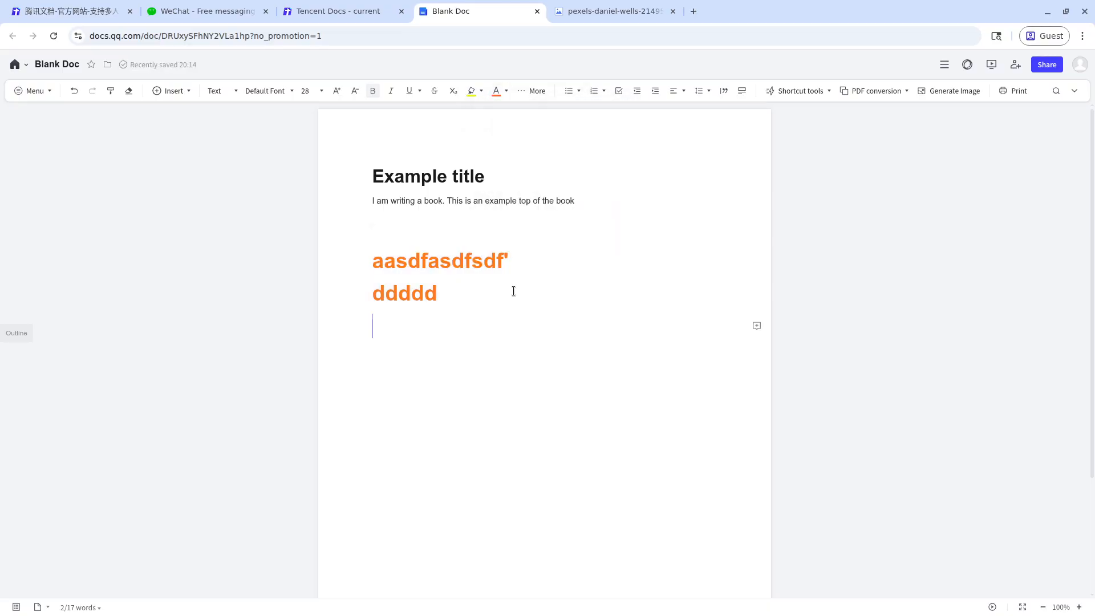
Set the font size of the "I am writing a book" paragraph to 18.
{"action": "left_click", "coordinate": [511, 231]}
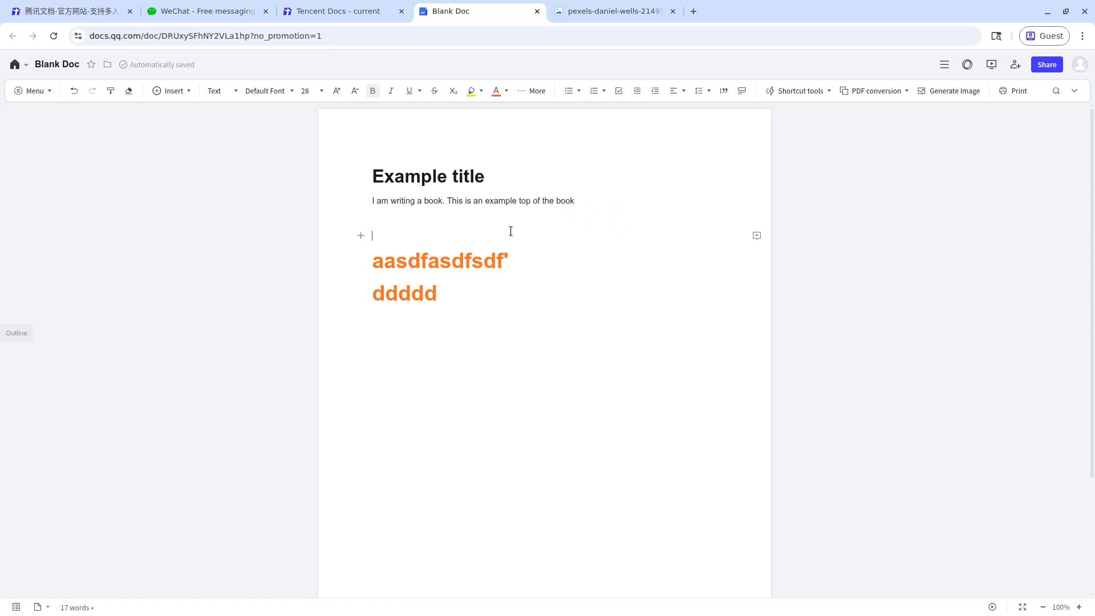
{"action": "triple_click", "coordinate": [508, 201]}
{"action": "left_click", "coordinate": [313, 92]}
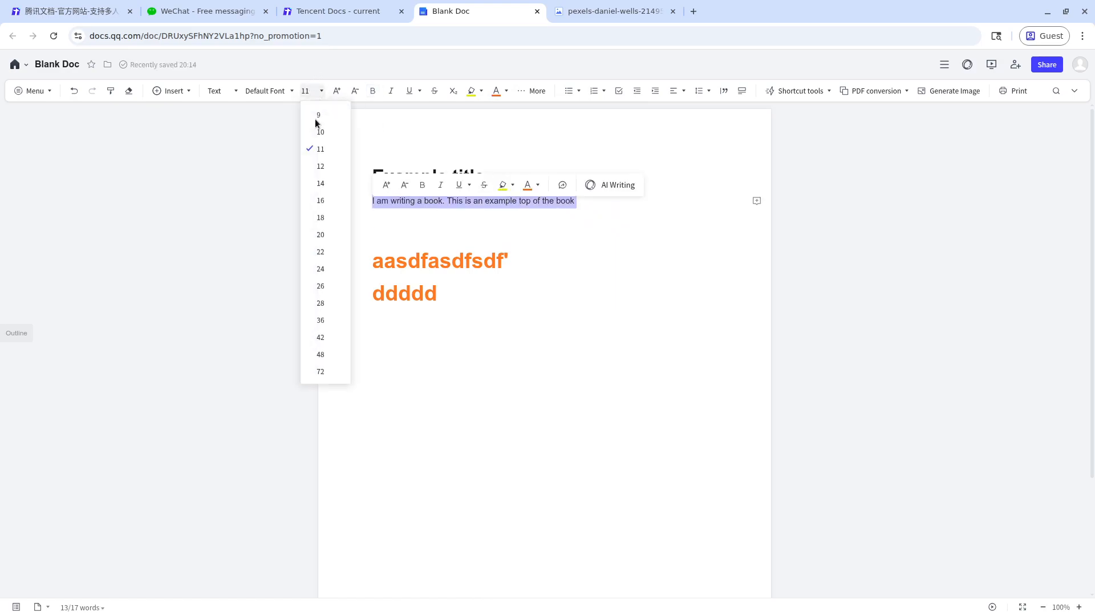
{"action": "left_click", "coordinate": [324, 219]}
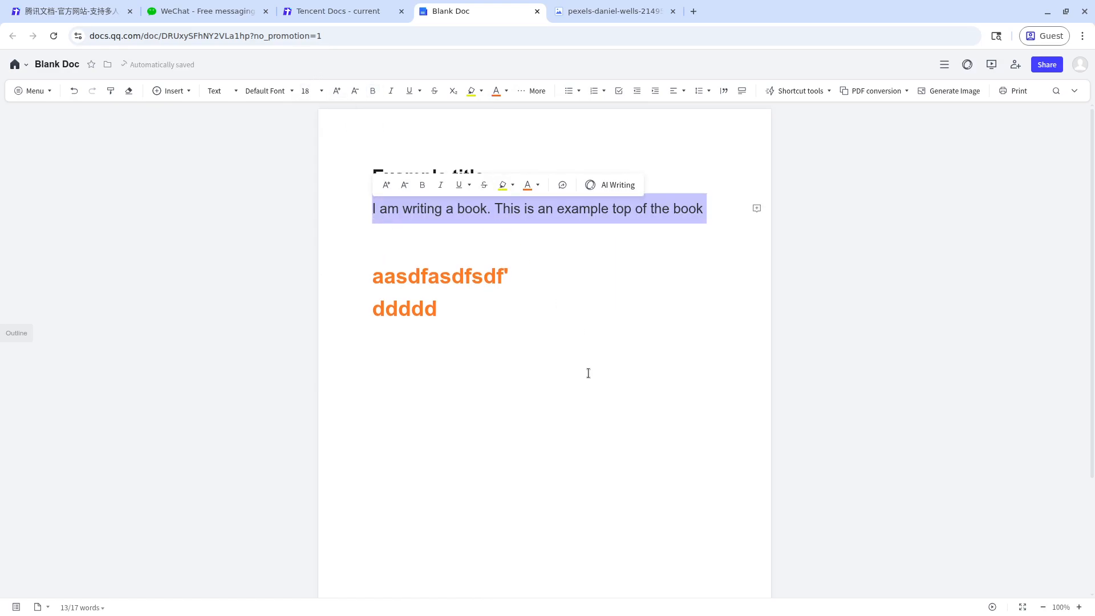
Insert the polar bear hockey picture on the blank line below "ddddd" and check its placement.
{"action": "left_click", "coordinate": [538, 342]}
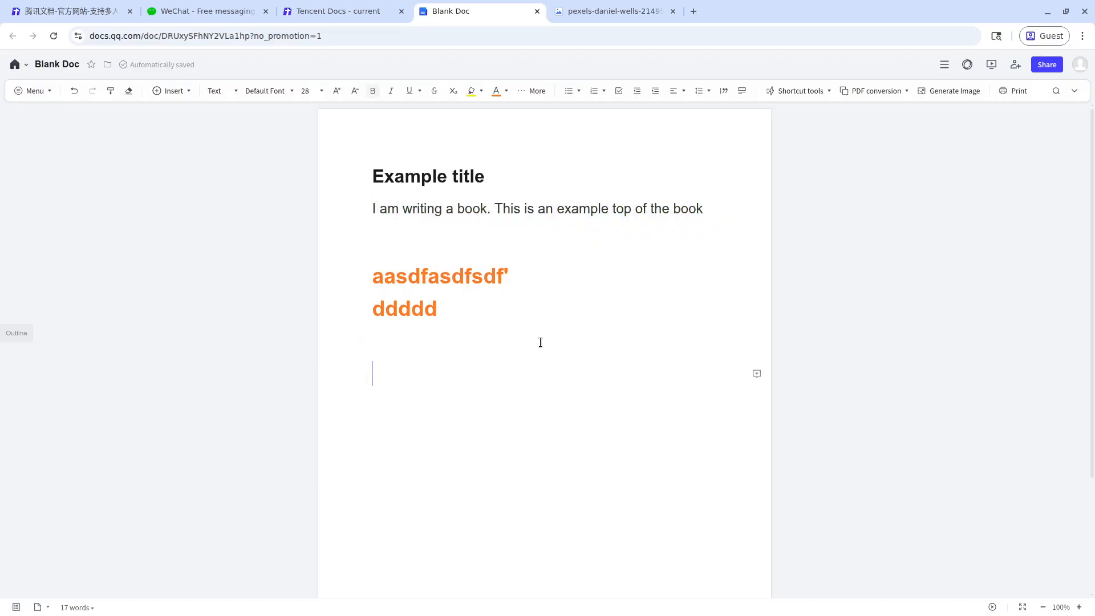
{"action": "left_click", "coordinate": [190, 91]}
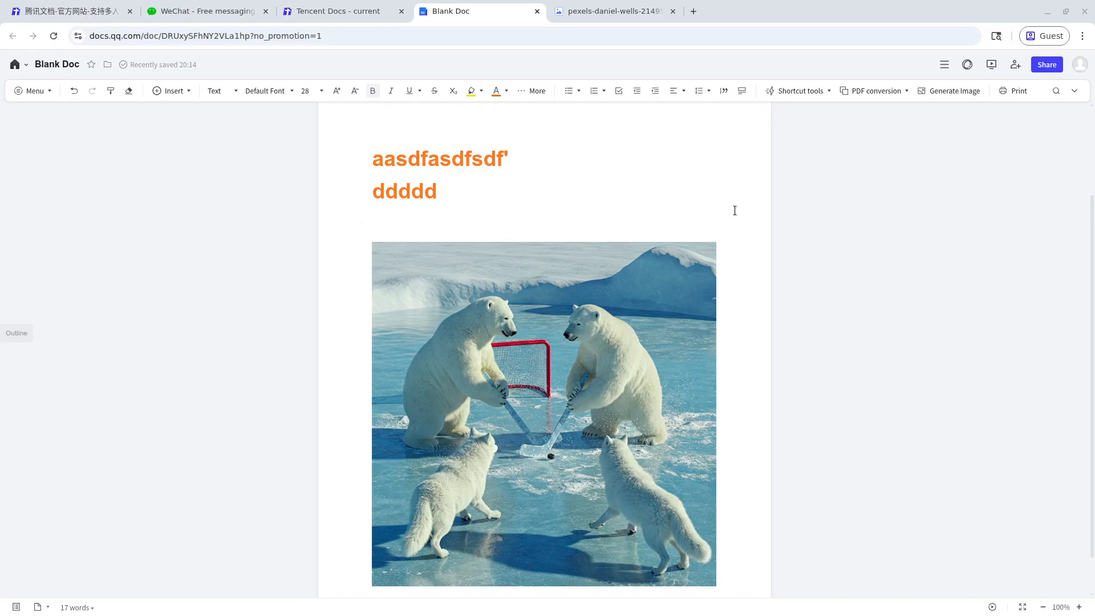
{"action": "scroll", "coordinate": [730, 226], "scroll_direction": "up", "scroll_amount": 3}
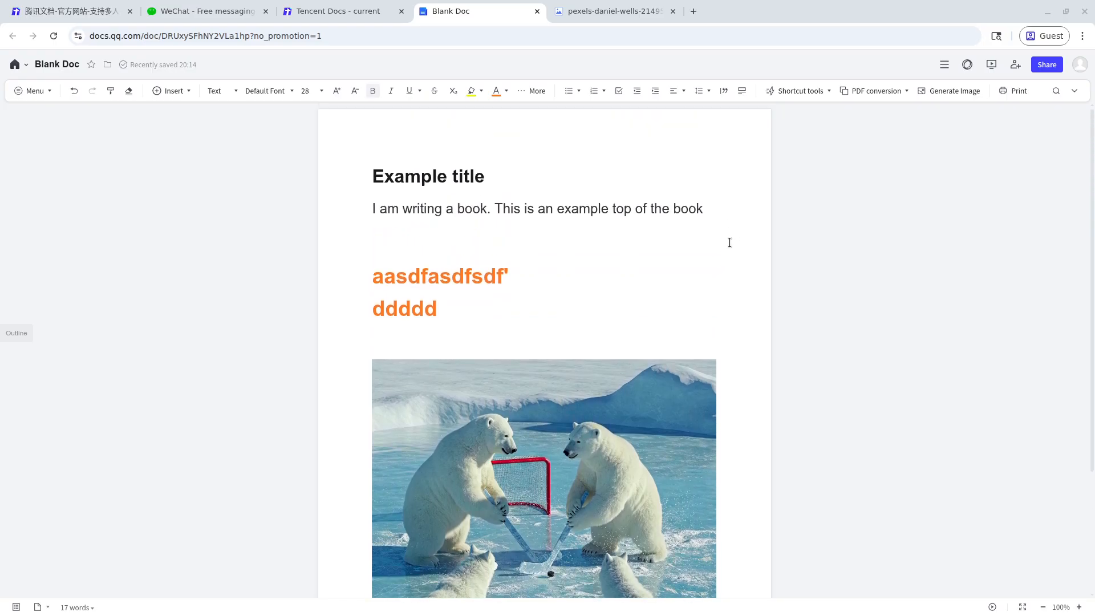
{"action": "scroll", "coordinate": [727, 244], "scroll_direction": "down", "scroll_amount": 3}
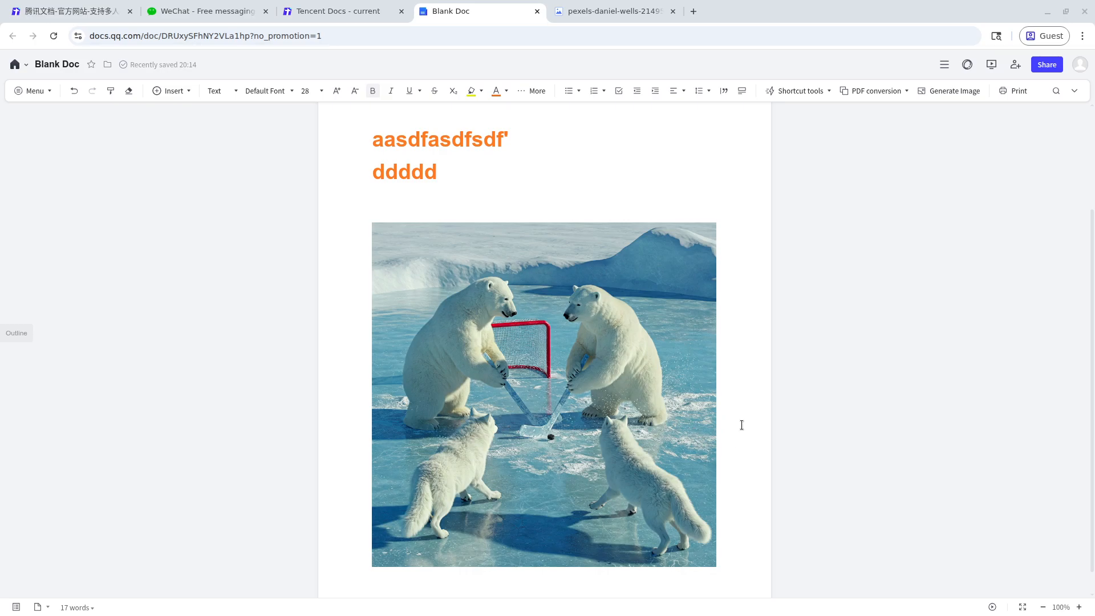
Add several blank lines below the polar bear picture.
{"action": "key", "text": "Return"}
{"action": "key", "text": "Return"}
{"action": "key", "text": "Return"}
{"action": "key", "text": "Return"}
{"action": "key", "text": "Return"}
{"action": "key", "text": "Return"}
{"action": "key", "text": "Return"}
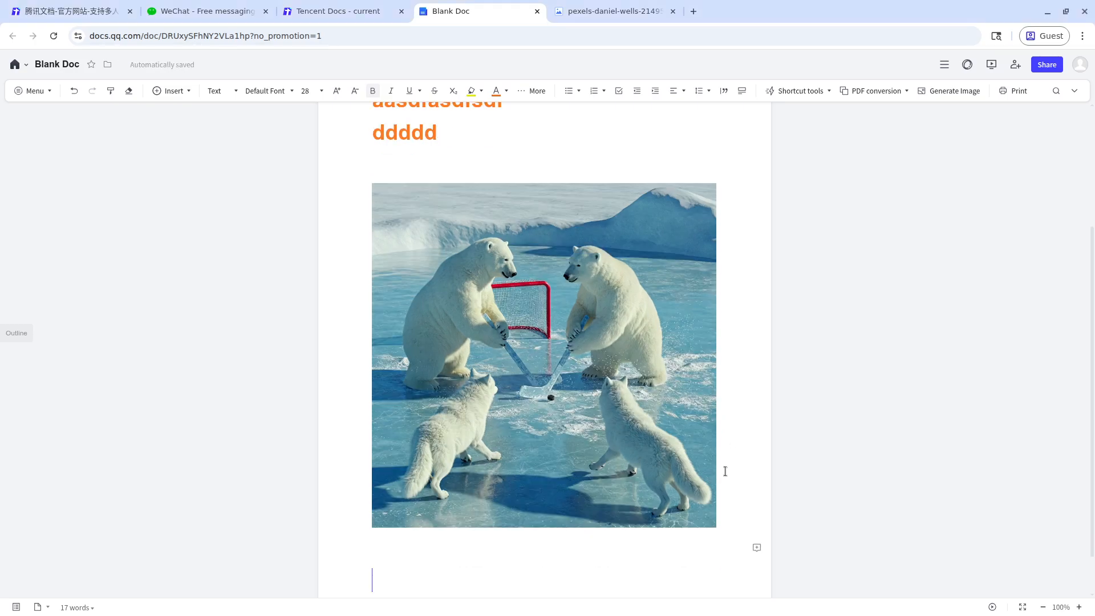
{"action": "left_click", "coordinate": [505, 455]}
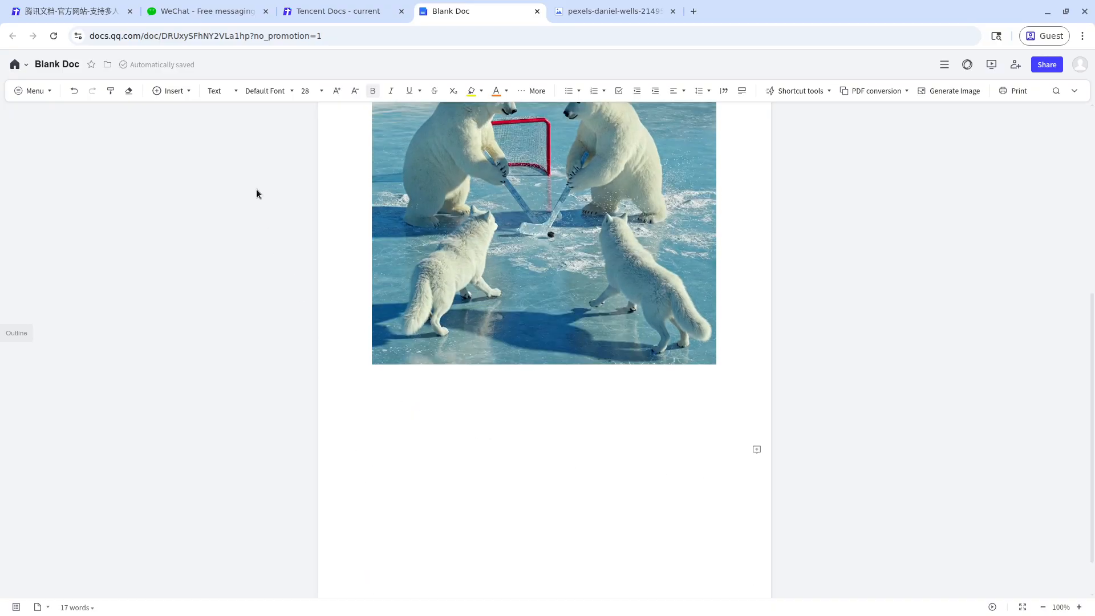
Write "sdfsadfdsaf" below the picture in font size 28.
{"action": "left_click", "coordinate": [317, 138]}
{"action": "left_click", "coordinate": [308, 91]}
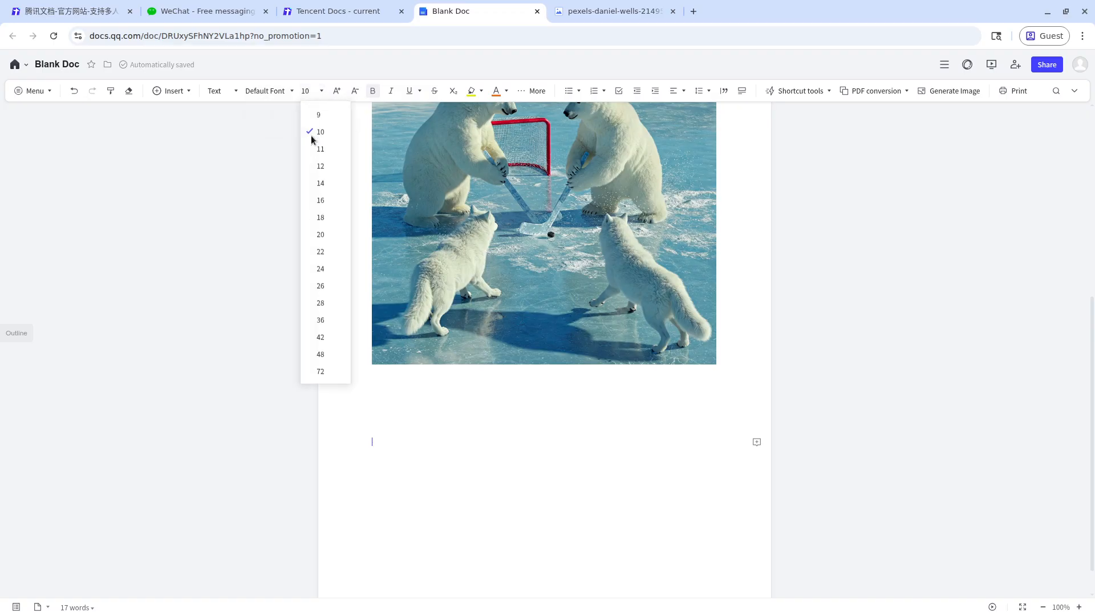
{"action": "left_click", "coordinate": [317, 317]}
{"action": "type", "text": "sdfsadfdsaf"}
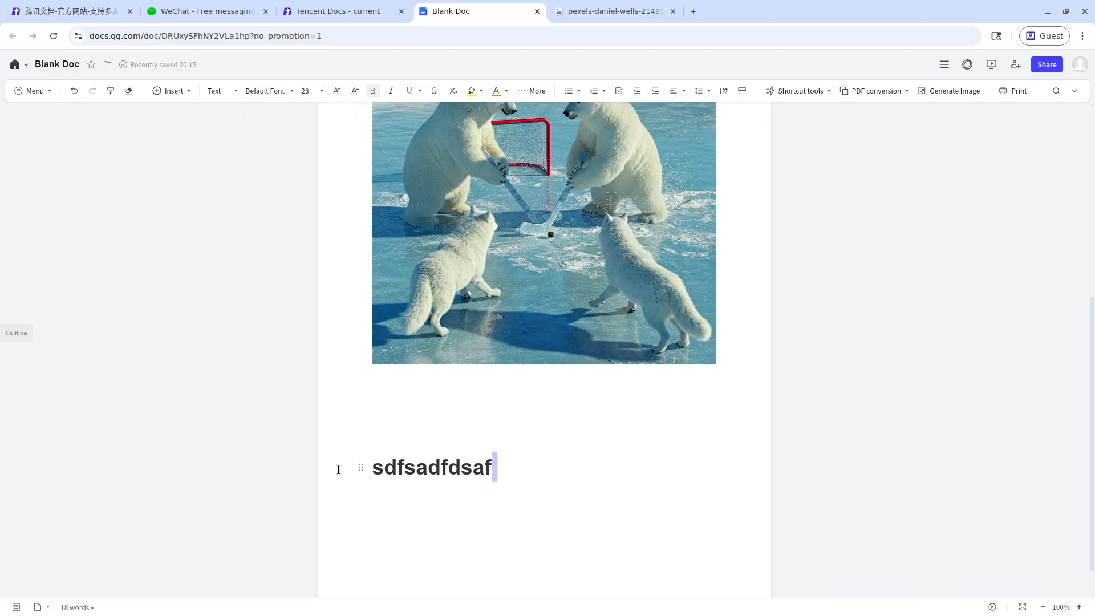
Set the font size of the "sdfsadfdsaf" line to 12.
{"action": "key", "text": "shift+Home"}
{"action": "left_click", "coordinate": [305, 91]}
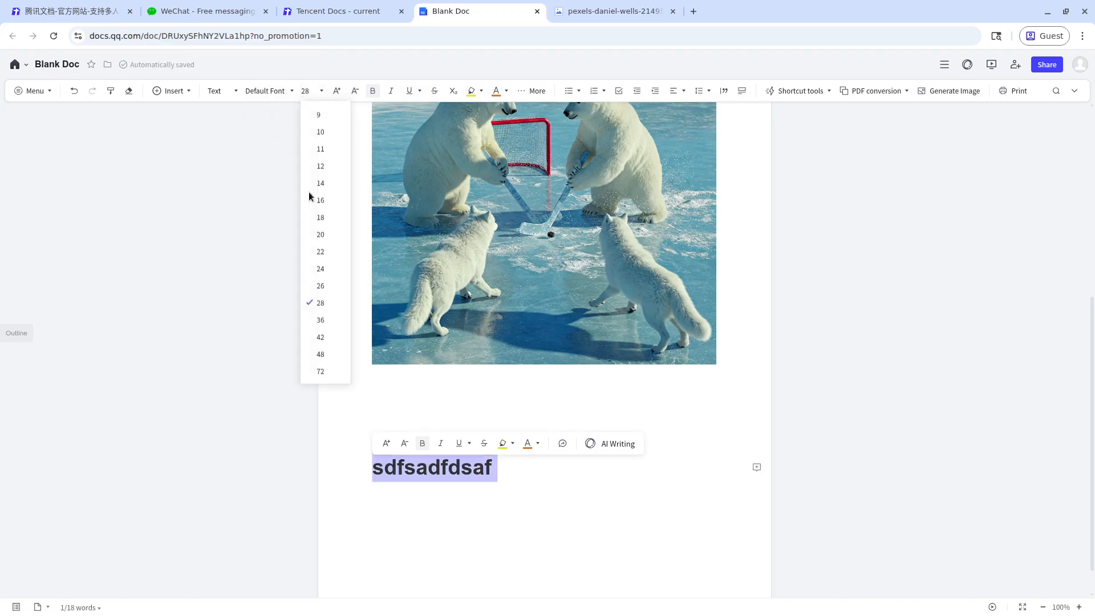
{"action": "left_click", "coordinate": [327, 164]}
{"action": "left_click", "coordinate": [535, 520]}
Remove the bold formatting from the "sdfsadfdsaf" line.
{"action": "left_click_drag", "start_coordinate": [426, 460], "coordinate": [376, 458]}
{"action": "key", "text": "ctrl+a"}
{"action": "left_click", "coordinate": [444, 505]}
{"action": "left_click_drag", "start_coordinate": [440, 469], "coordinate": [288, 449]}
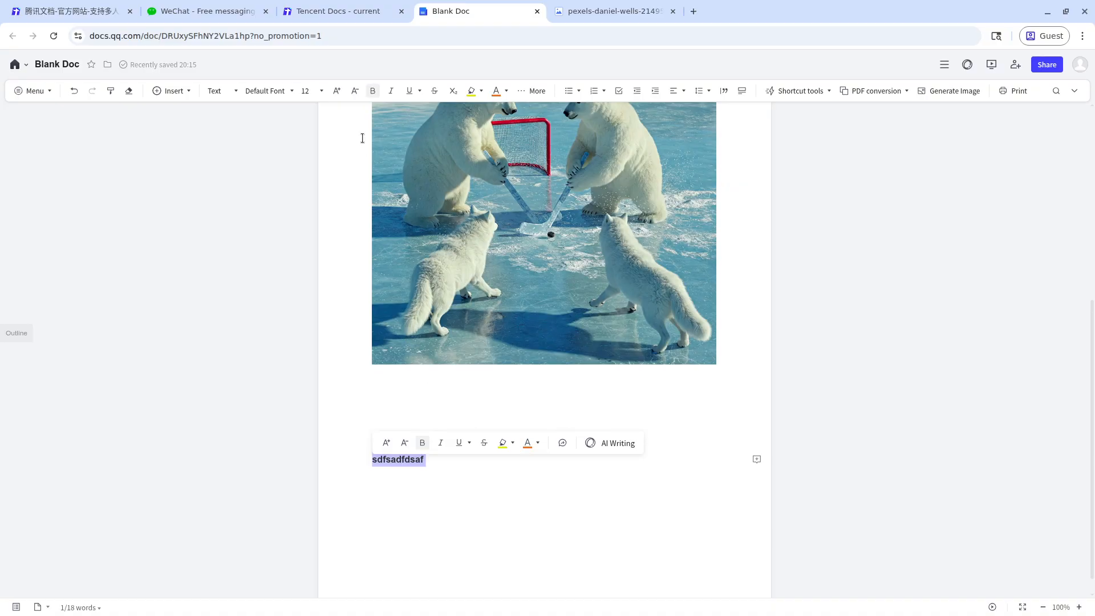
{"action": "left_click", "coordinate": [373, 92]}
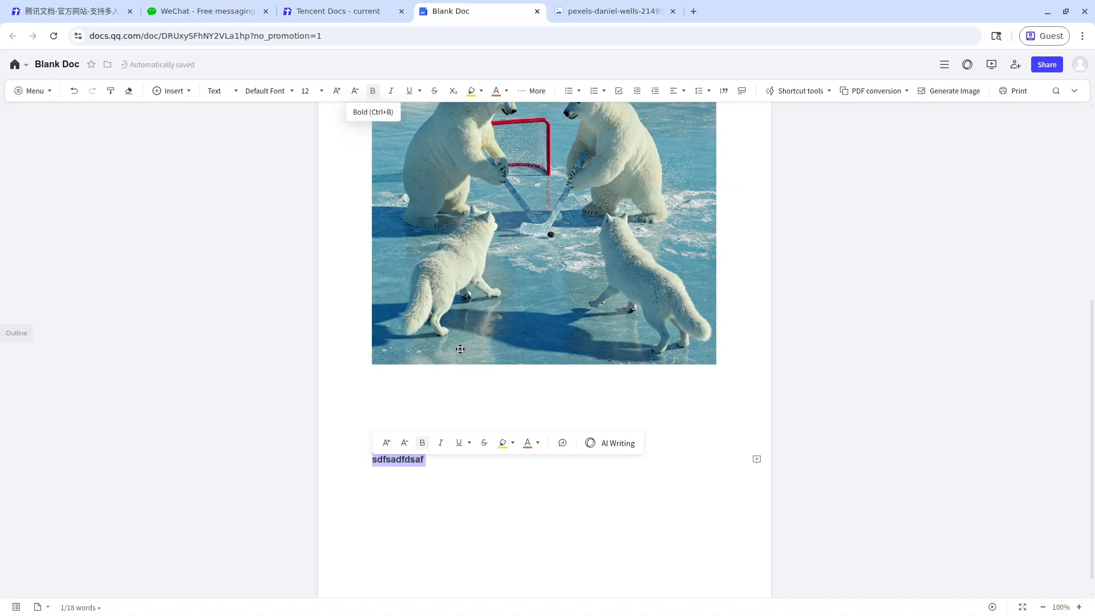
{"action": "left_click", "coordinate": [436, 477]}
{"action": "double_click", "coordinate": [437, 455]}
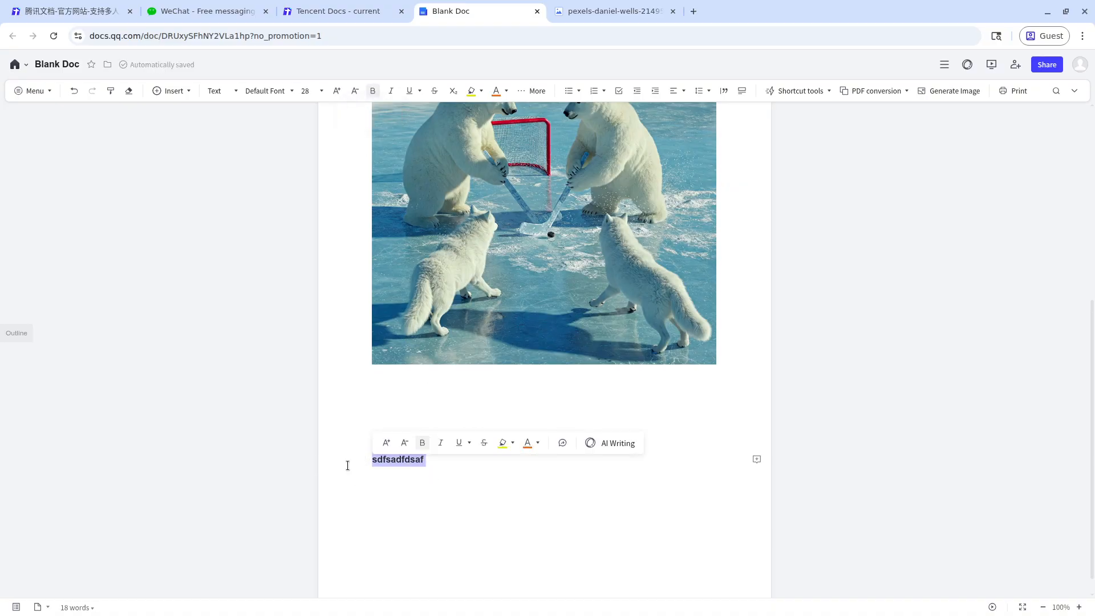
{"action": "left_click", "coordinate": [422, 442]}
{"action": "left_click", "coordinate": [490, 501]}
{"action": "left_click_drag", "start_coordinate": [435, 464], "coordinate": [362, 456]}
Export the document as a local Word file (.docx).
{"action": "scroll", "coordinate": [516, 465], "scroll_direction": "up", "scroll_amount": 6}
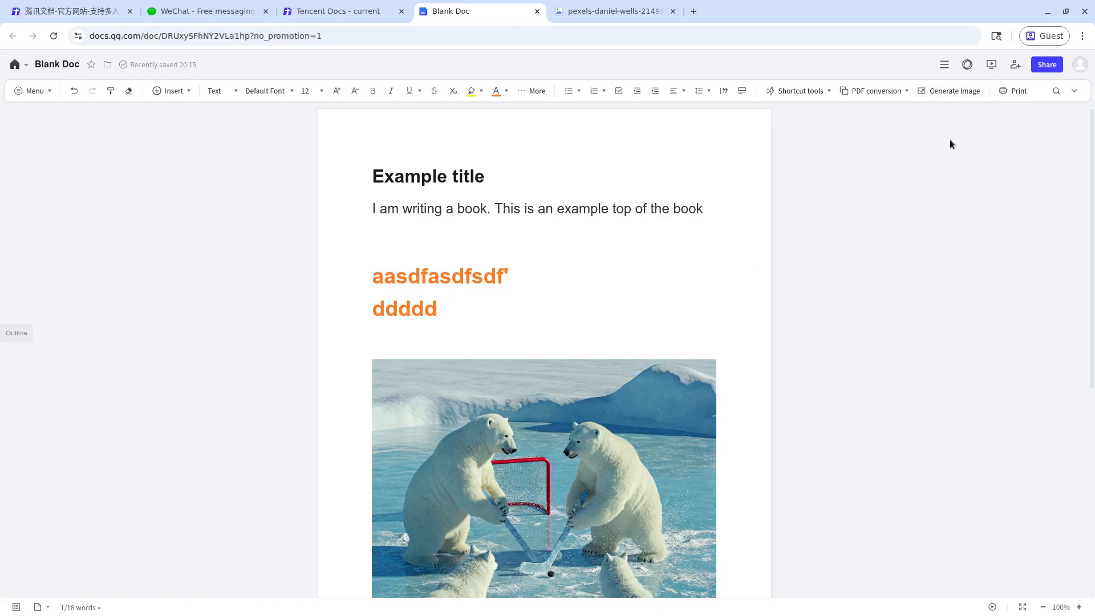
{"action": "left_click", "coordinate": [943, 65]}
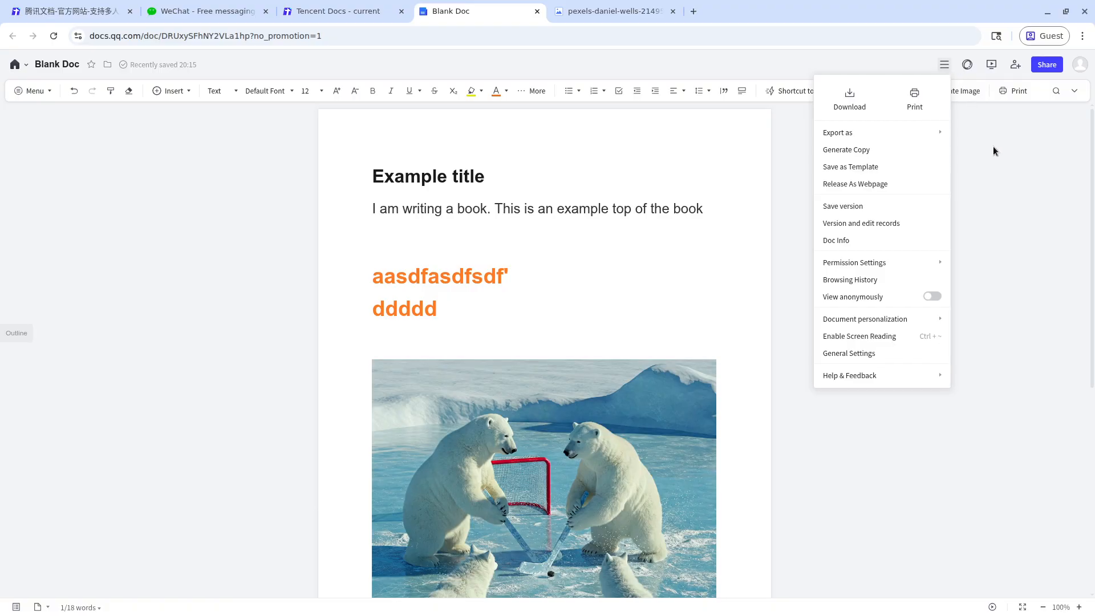
{"action": "mouse_move", "coordinate": [930, 133]}
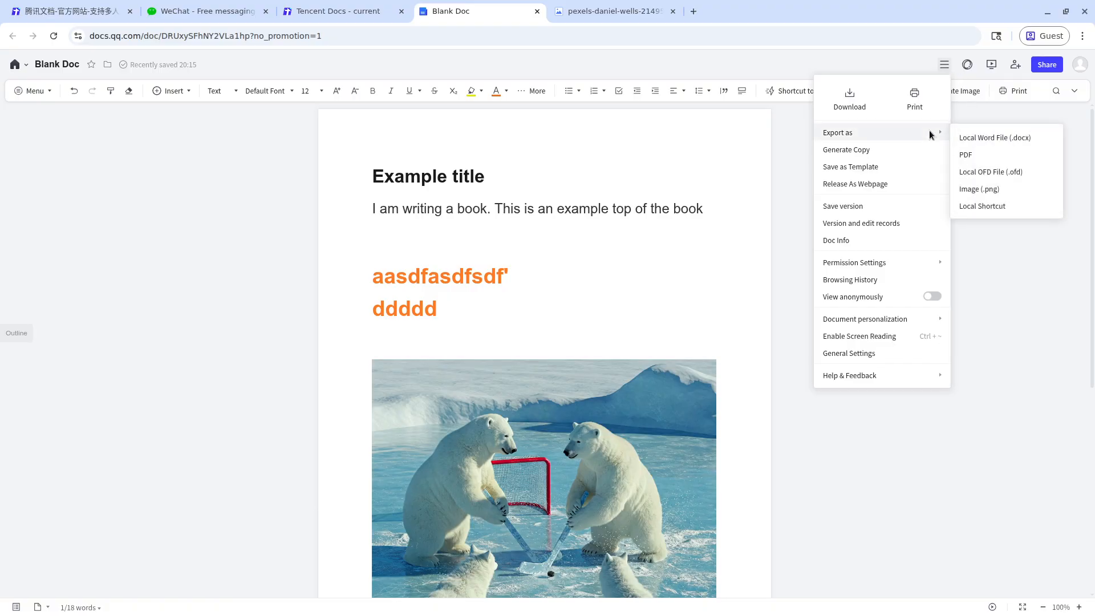
{"action": "left_click", "coordinate": [791, 125]}
Look through the exported Blank Doc.docx in LibreOffice Writer to compare its text, picture and layout with the original.
{"action": "scroll", "coordinate": [838, 171], "scroll_direction": "up", "scroll_amount": 2}
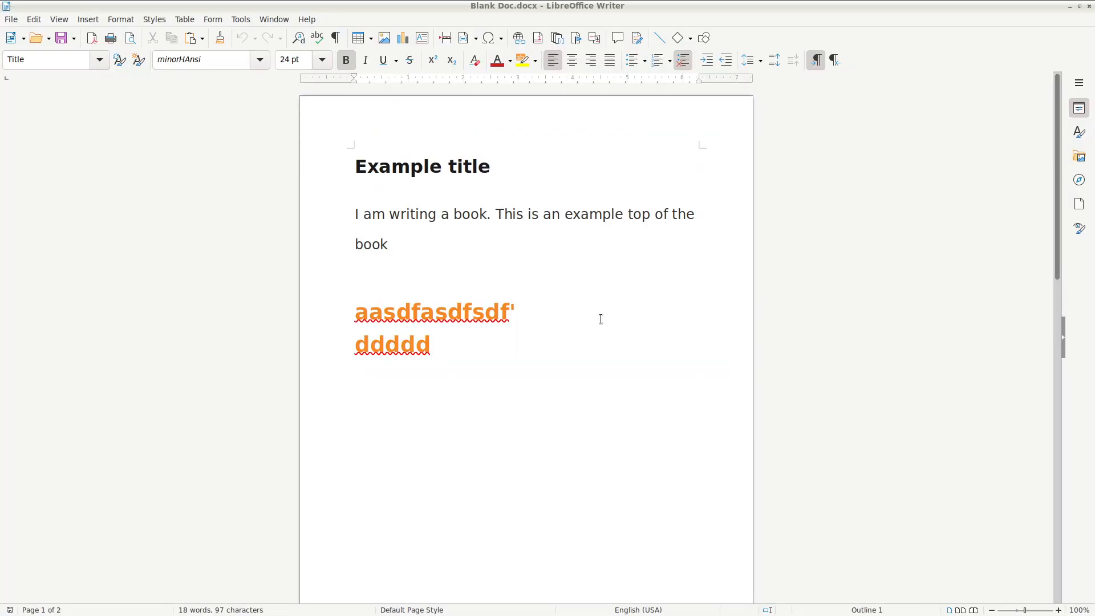
{"action": "scroll", "coordinate": [602, 245], "scroll_direction": "down", "scroll_amount": 10}
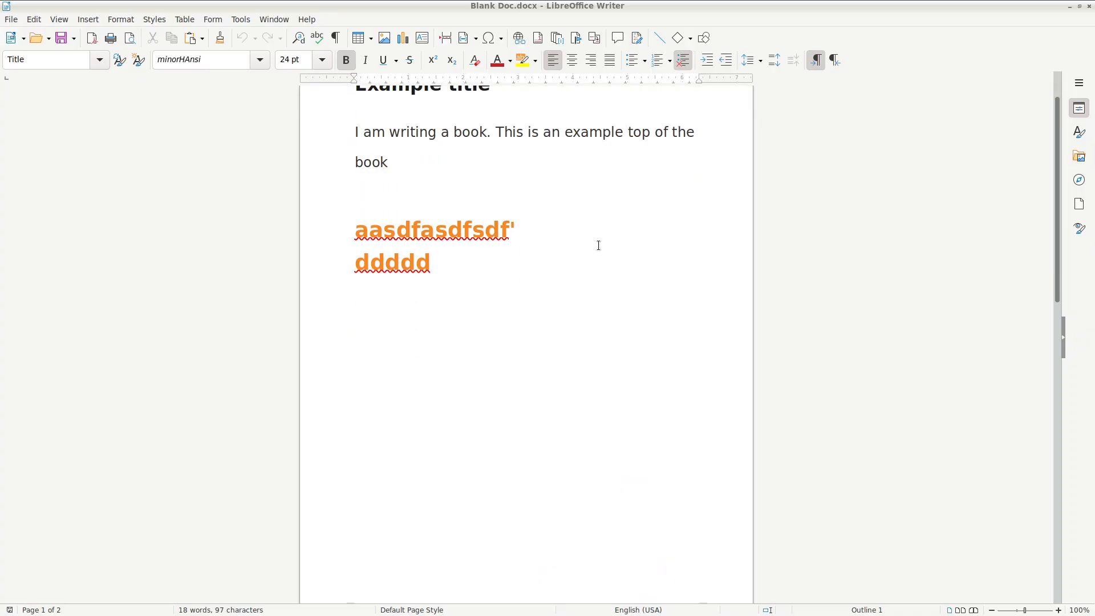
{"action": "scroll", "coordinate": [544, 249], "scroll_direction": "down", "scroll_amount": 7}
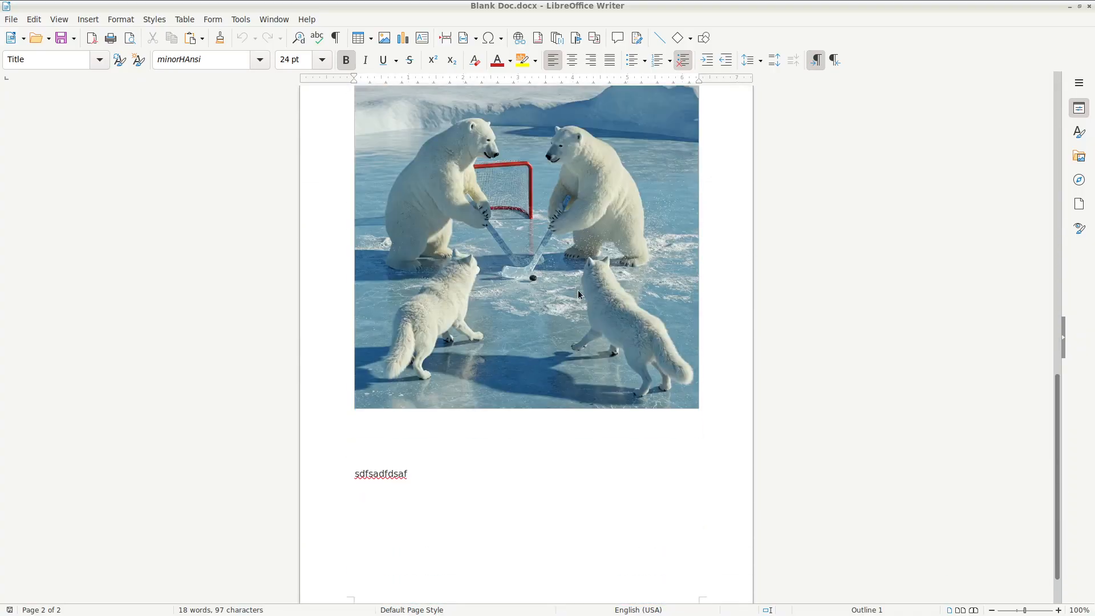
{"action": "scroll", "coordinate": [593, 273], "scroll_direction": "up", "scroll_amount": 18}
{"action": "scroll", "coordinate": [593, 273], "scroll_direction": "up", "scroll_amount": 8}
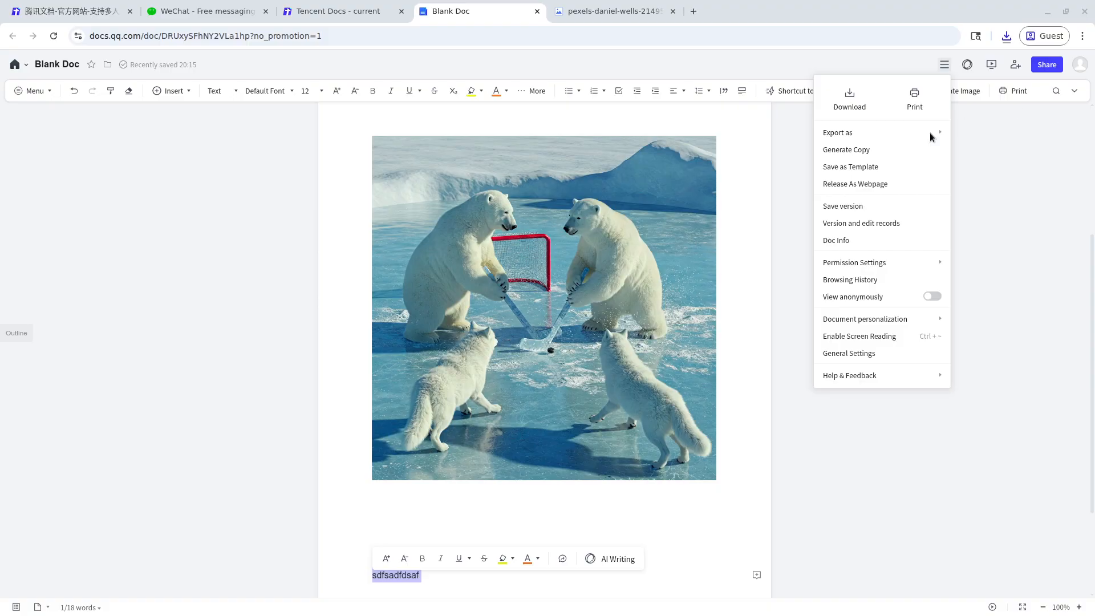
Export the document as a regular PDF with no watermark.
{"action": "mouse_move", "coordinate": [885, 135]}
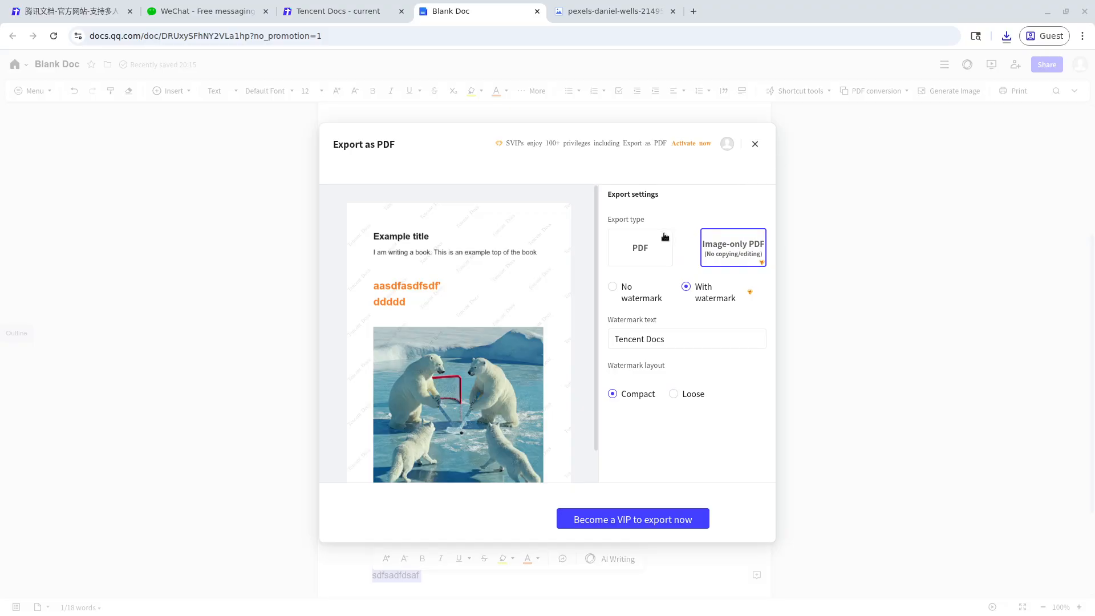
{"action": "left_click", "coordinate": [640, 247]}
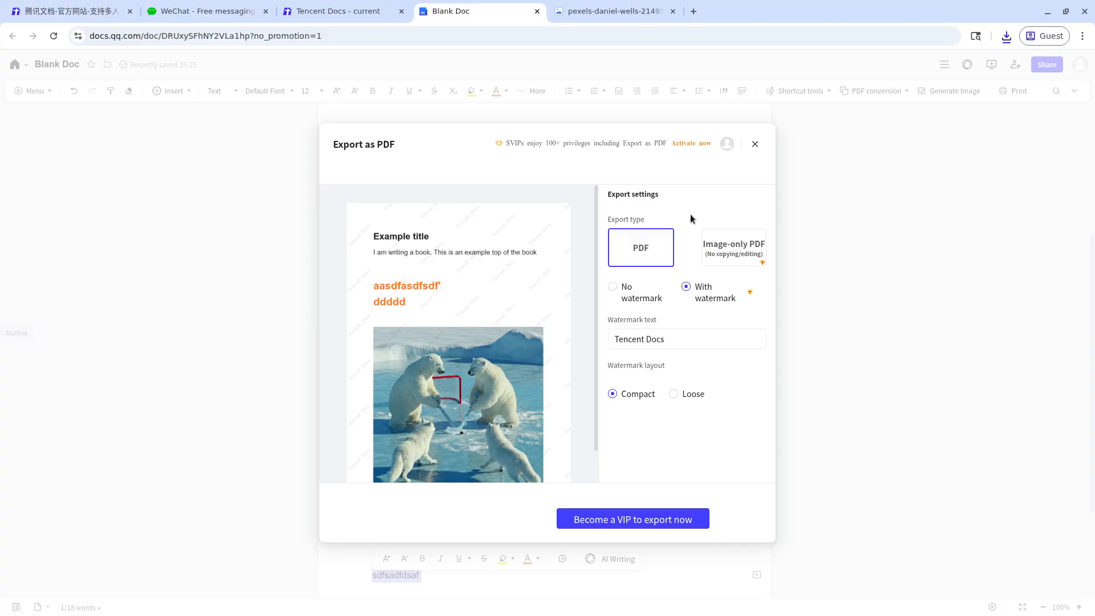
{"action": "left_click", "coordinate": [611, 286]}
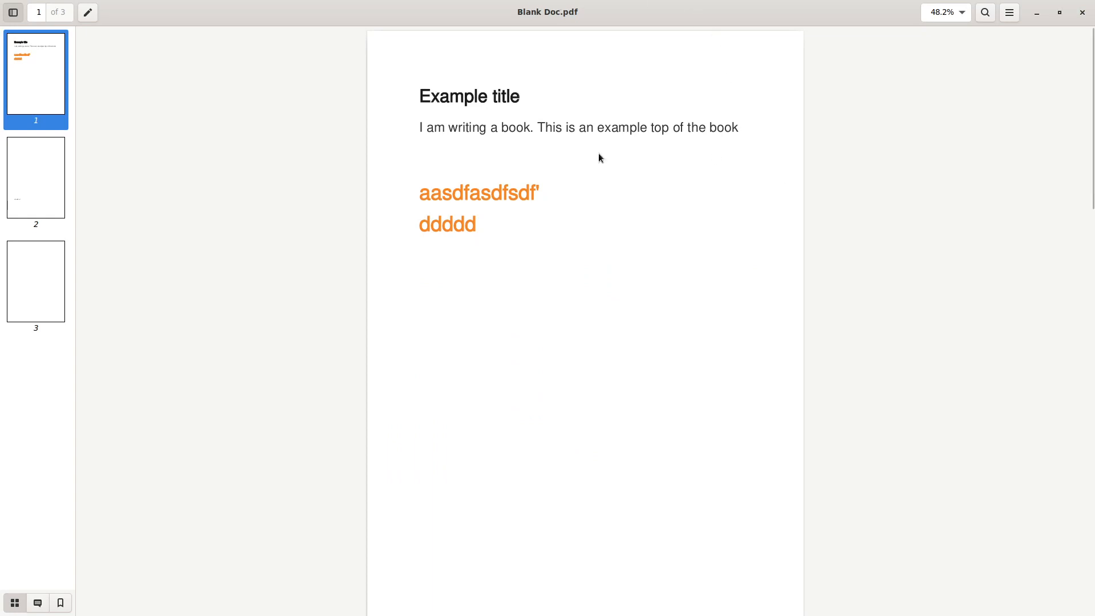
Look through all pages of the exported Blank Doc.pdf in the PDF viewer and close it.
{"action": "scroll", "coordinate": [598, 153], "scroll_direction": "down", "scroll_amount": 15}
{"action": "scroll", "coordinate": [593, 163], "scroll_direction": "down", "scroll_amount": 5}
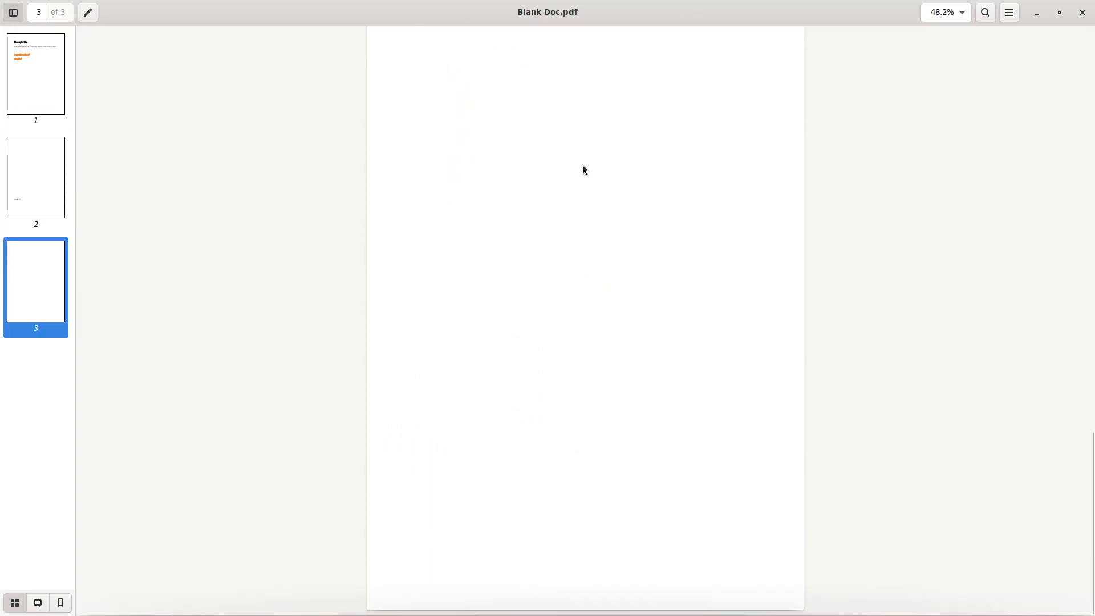
{"action": "scroll", "coordinate": [681, 194], "scroll_direction": "up", "scroll_amount": 15}
{"action": "scroll", "coordinate": [684, 194], "scroll_direction": "up", "scroll_amount": 3}
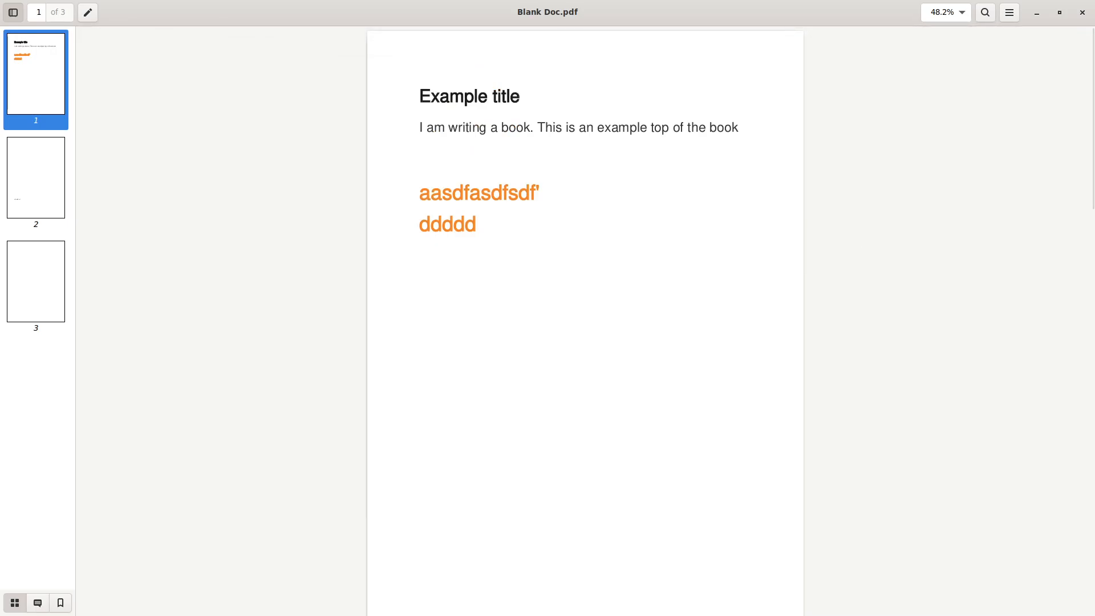
{"action": "left_click", "coordinate": [1083, 12]}
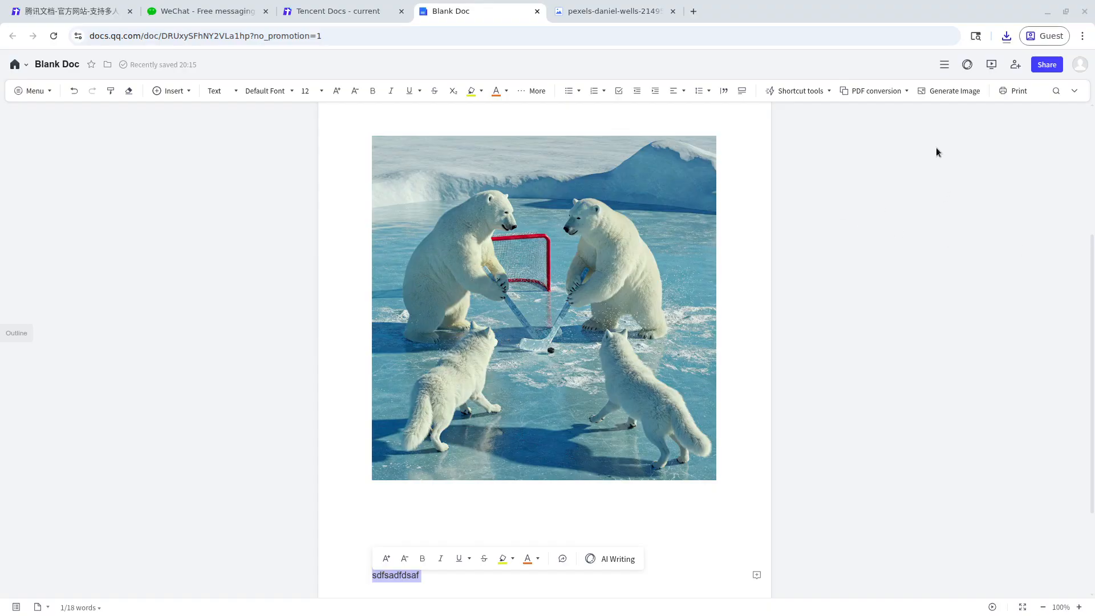
Share the document with the "Everyone can view" permission and copy its link.
{"action": "scroll", "coordinate": [936, 152], "scroll_direction": "up", "scroll_amount": 4}
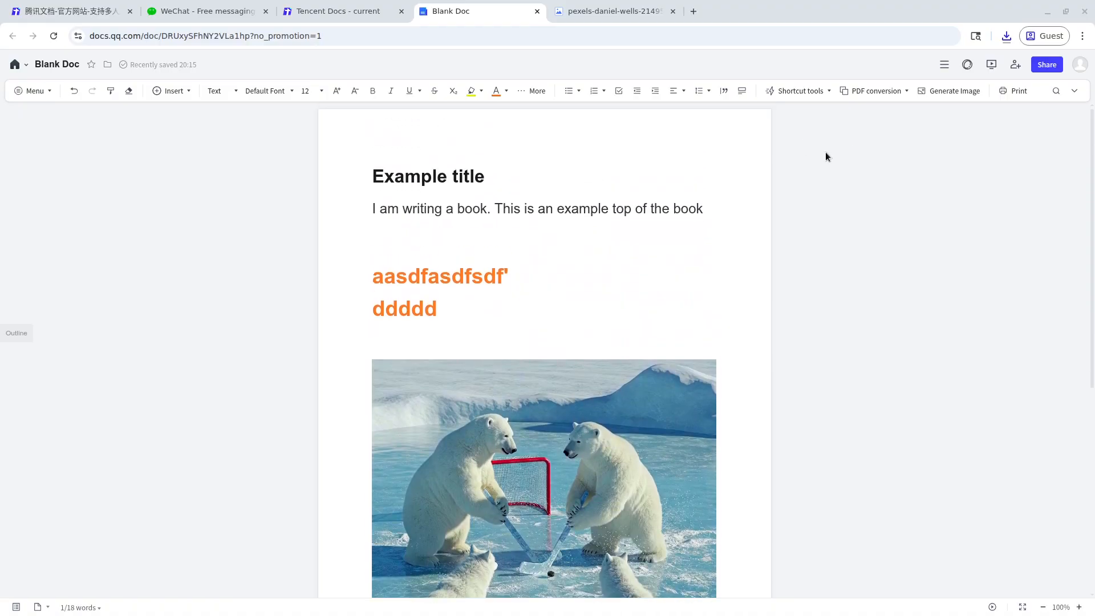
{"action": "left_click", "coordinate": [945, 65]}
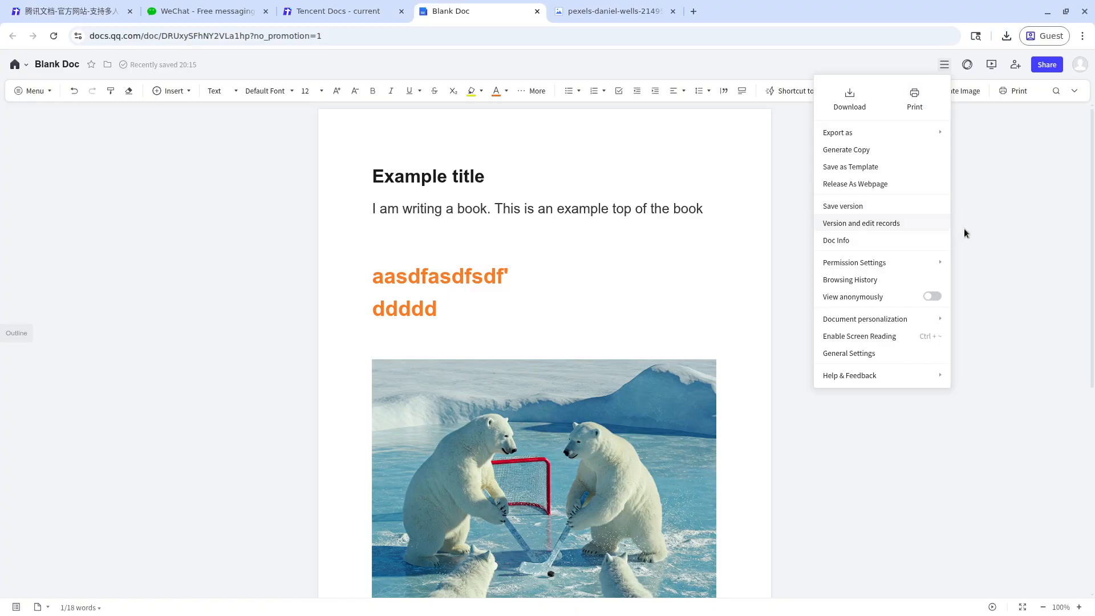
{"action": "left_click", "coordinate": [1052, 66]}
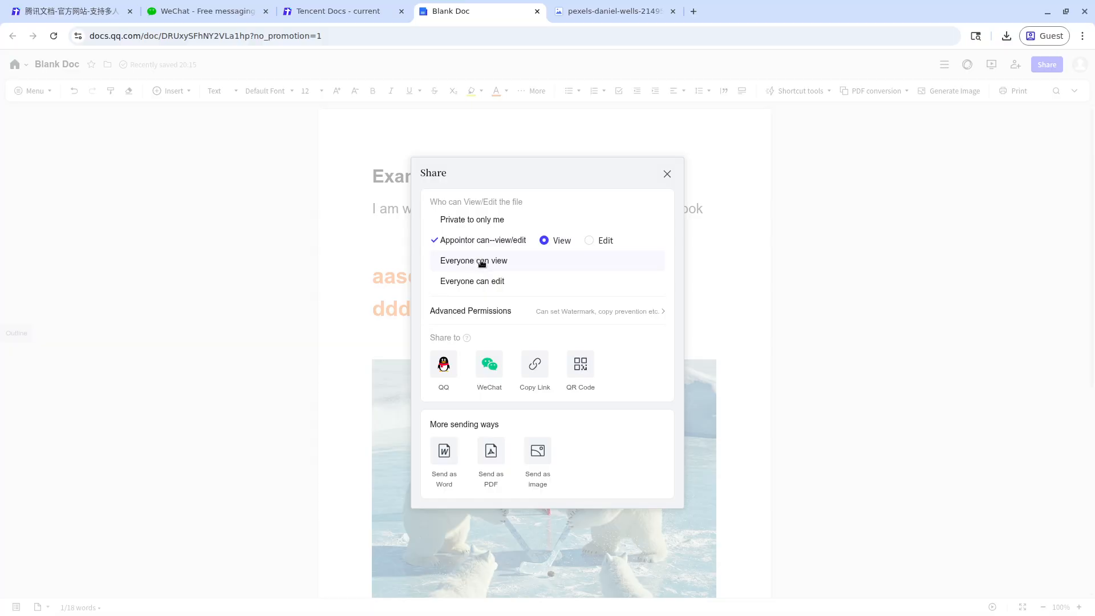
{"action": "left_click", "coordinate": [519, 267]}
{"action": "left_click", "coordinate": [539, 368]}
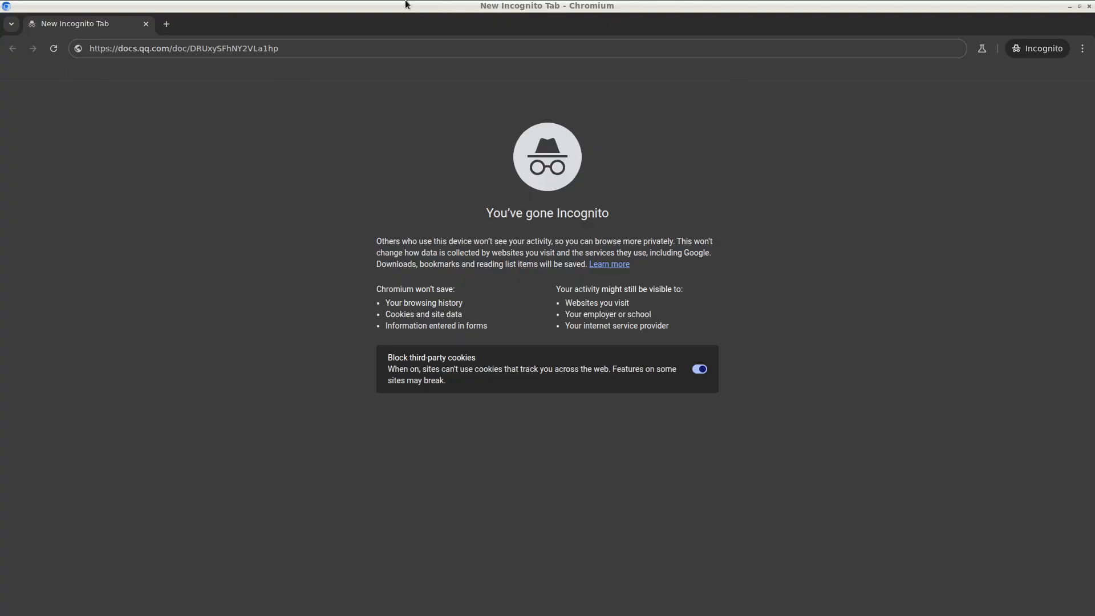
Open the copied document link in an incognito Chromium window and look through the shared page.
{"action": "left_click", "coordinate": [286, 52]}
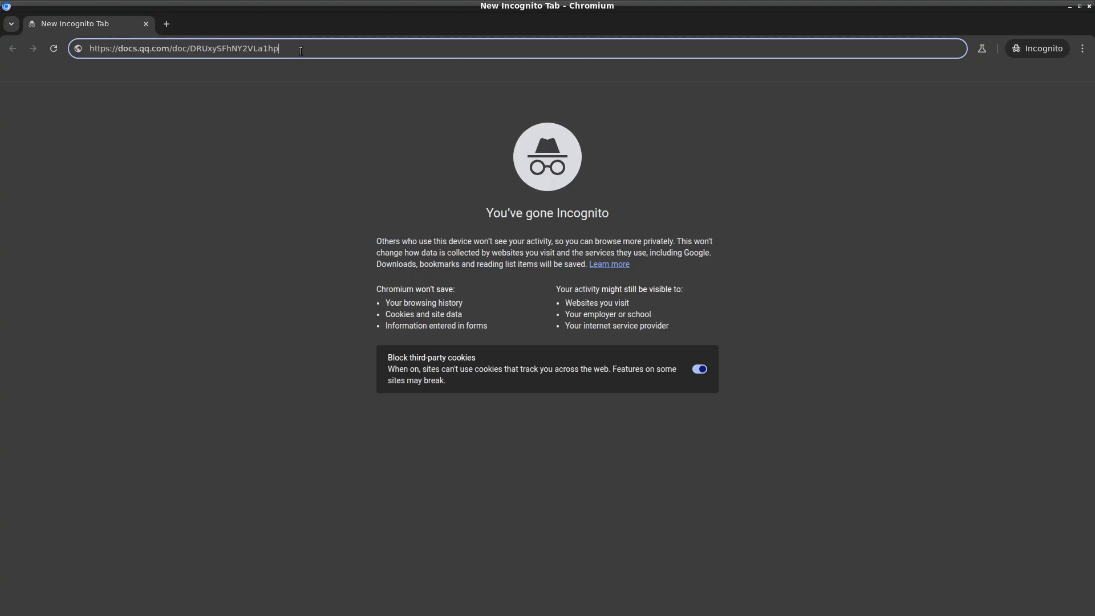
{"action": "key", "text": "Return"}
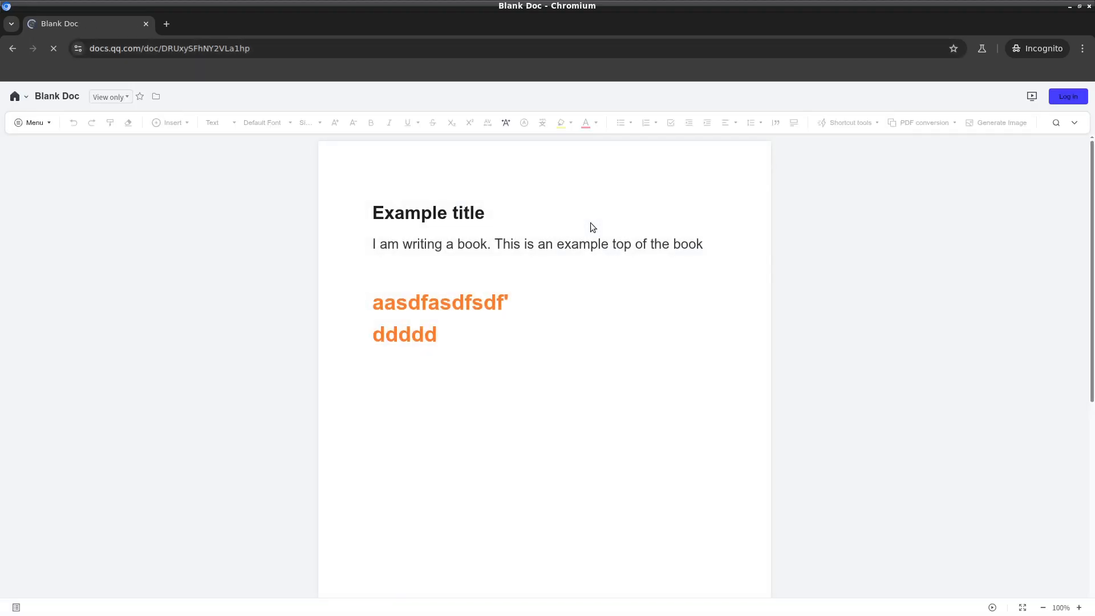
{"action": "scroll", "coordinate": [822, 232], "scroll_direction": "down", "scroll_amount": 6}
{"action": "scroll", "coordinate": [694, 209], "scroll_direction": "up", "scroll_amount": 6}
{"action": "scroll", "coordinate": [693, 209], "scroll_direction": "down", "scroll_amount": 7}
{"action": "scroll", "coordinate": [600, 341], "scroll_direction": "up", "scroll_amount": 1}
{"action": "scroll", "coordinate": [600, 341], "scroll_direction": "up", "scroll_amount": 6}
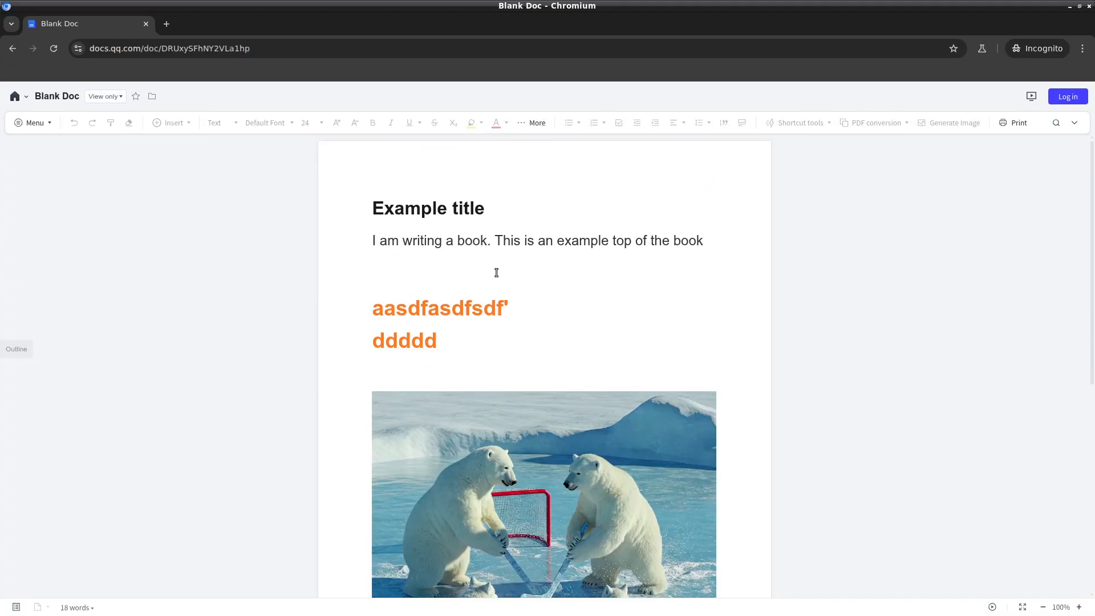
{"action": "scroll", "coordinate": [499, 264], "scroll_direction": "down", "scroll_amount": 6}
Return to the signed-in Blank Doc window and look through the document from the last line back to the title.
{"action": "key", "text": "alt+Tab"}
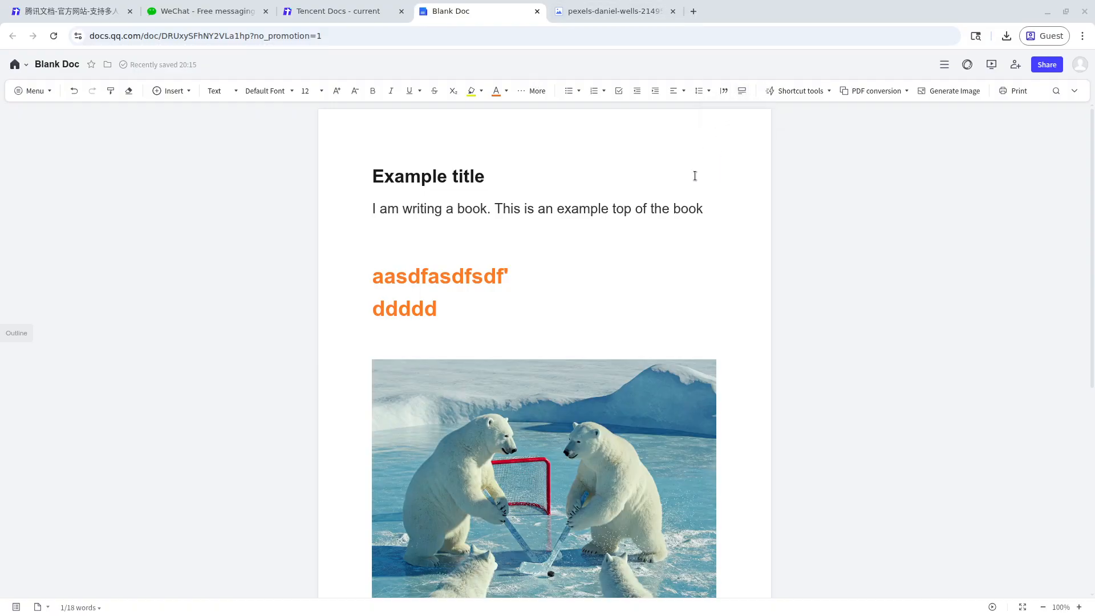
{"action": "scroll", "coordinate": [529, 228], "scroll_direction": "down", "scroll_amount": 3}
{"action": "scroll", "coordinate": [529, 227], "scroll_direction": "down", "scroll_amount": 3}
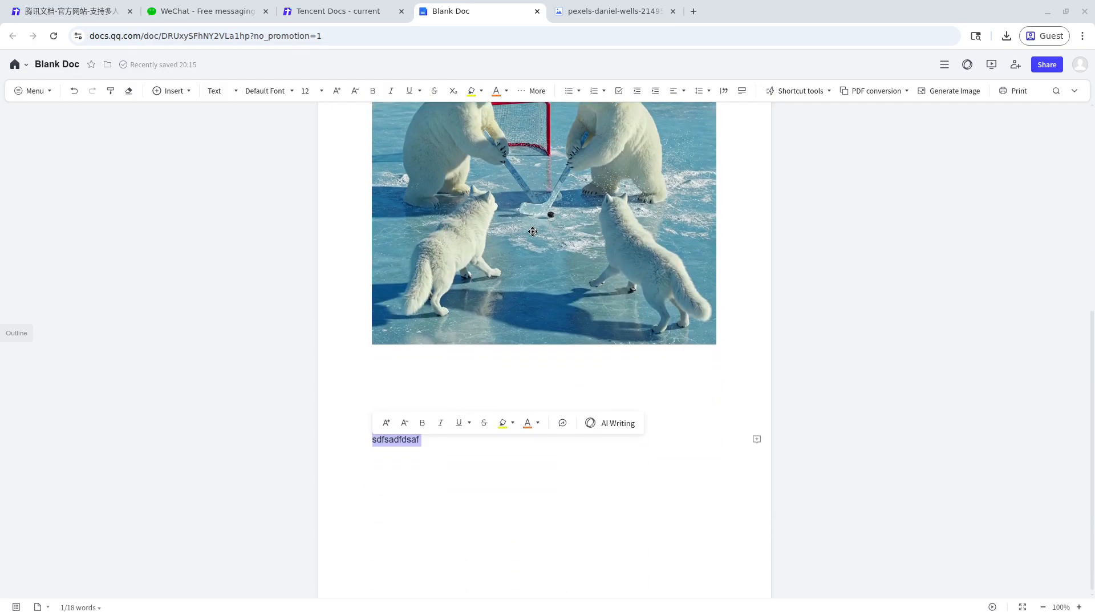
{"action": "left_click", "coordinate": [655, 522]}
{"action": "left_click", "coordinate": [468, 443]}
{"action": "left_click", "coordinate": [448, 397]}
{"action": "left_click", "coordinate": [547, 419]}
{"action": "left_click", "coordinate": [506, 437]}
{"action": "double_click", "coordinate": [391, 440]}
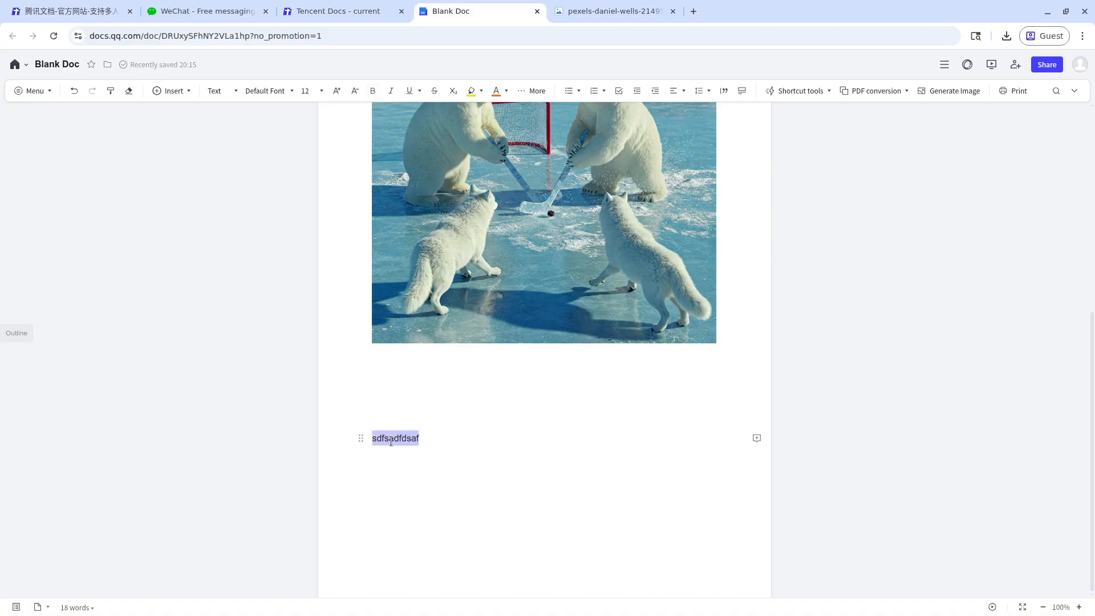
{"action": "scroll", "coordinate": [788, 377], "scroll_direction": "up", "scroll_amount": 5}
{"action": "scroll", "coordinate": [789, 375], "scroll_direction": "up", "scroll_amount": 2}
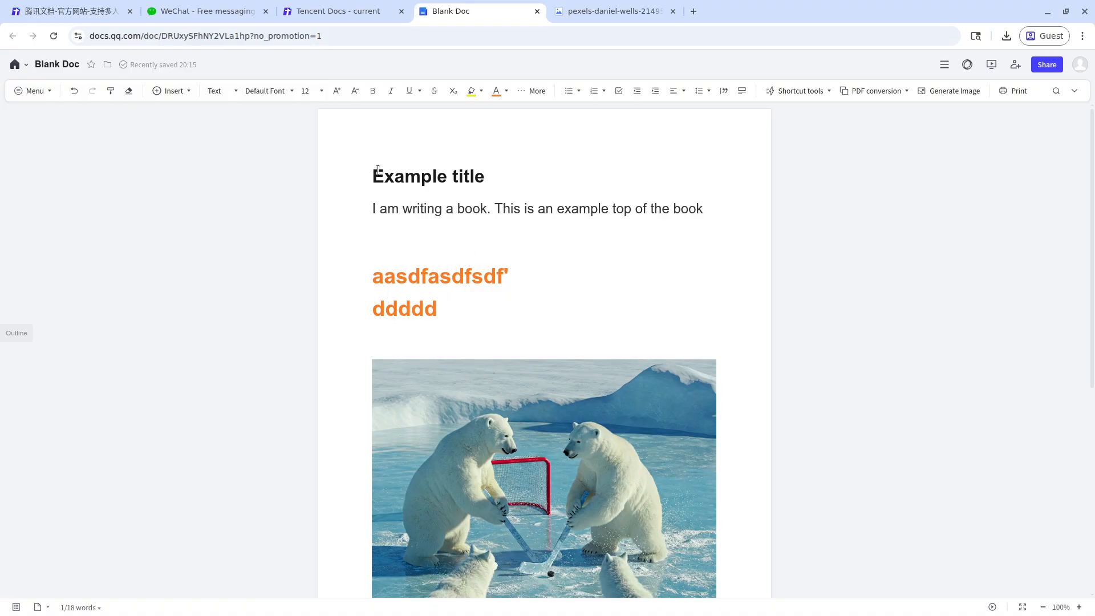
Create a new blank sheet in the "current" folder of Cloud Docs.
{"action": "left_click", "coordinate": [327, 11]}
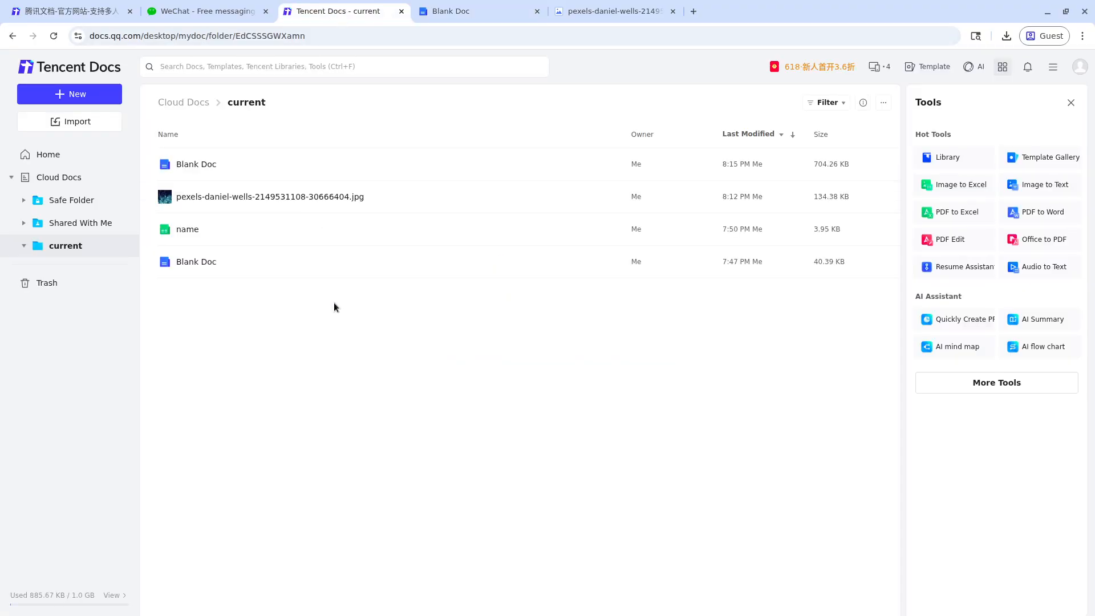
{"action": "right_click", "coordinate": [366, 353]}
{"action": "left_click", "coordinate": [300, 371]}
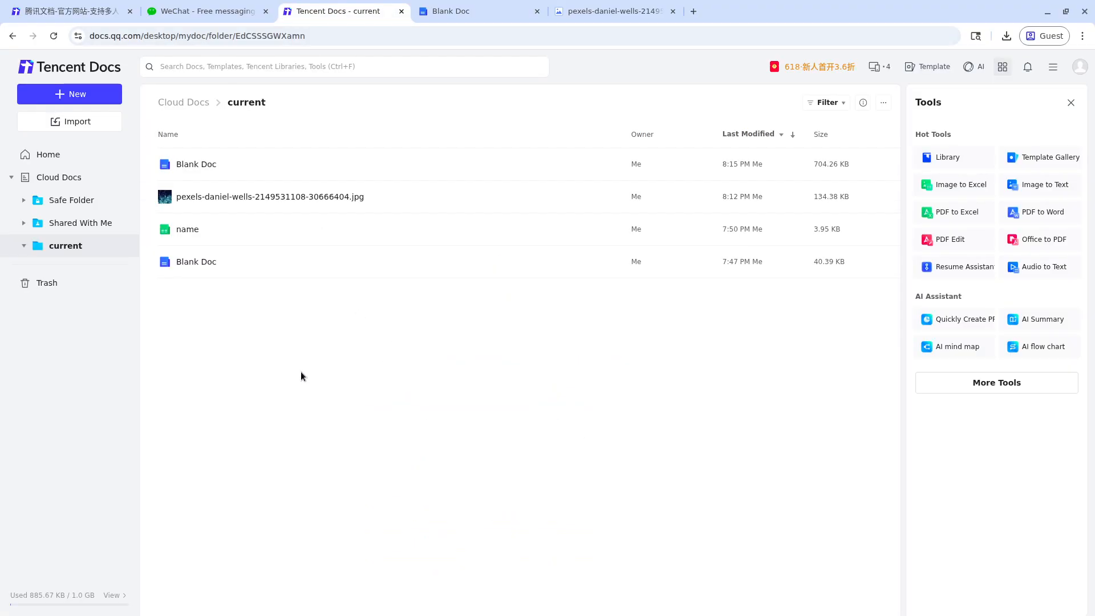
{"action": "left_click", "coordinate": [97, 96]}
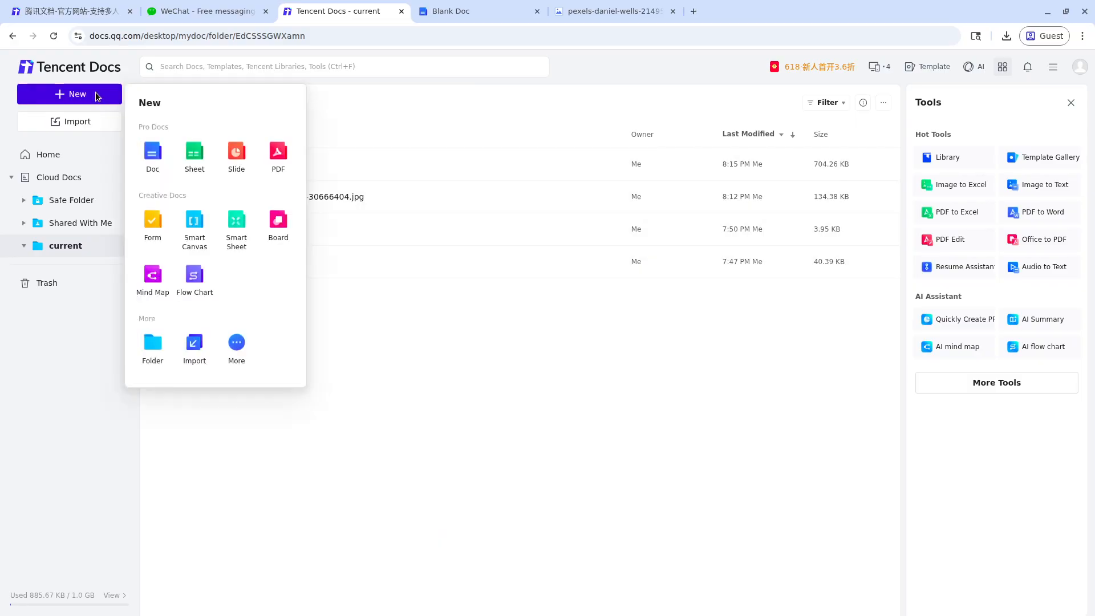
{"action": "left_click", "coordinate": [194, 152]}
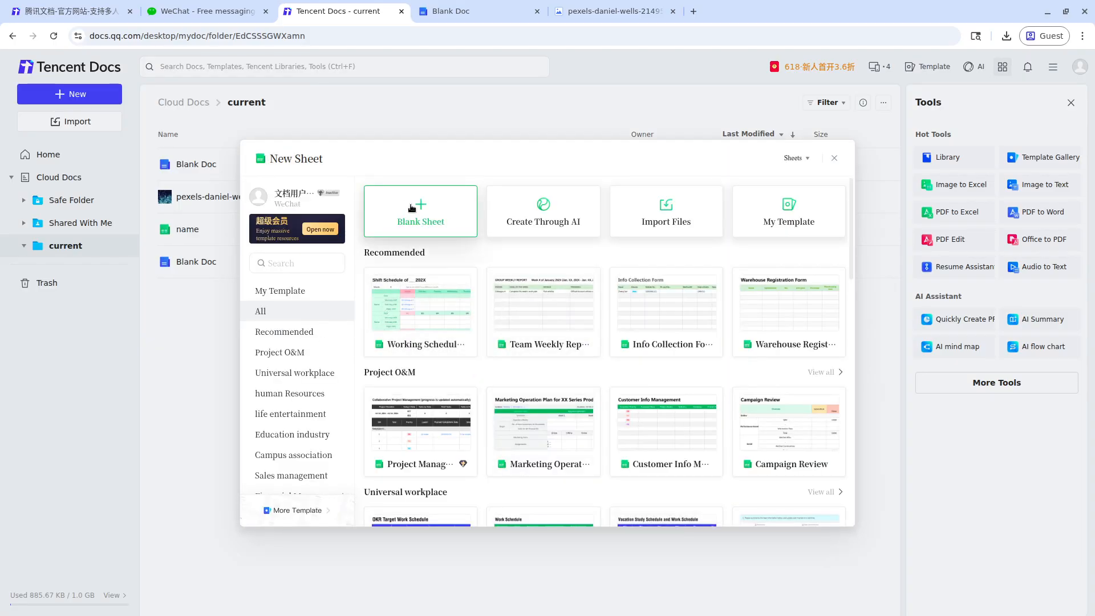
{"action": "left_click", "coordinate": [443, 224]}
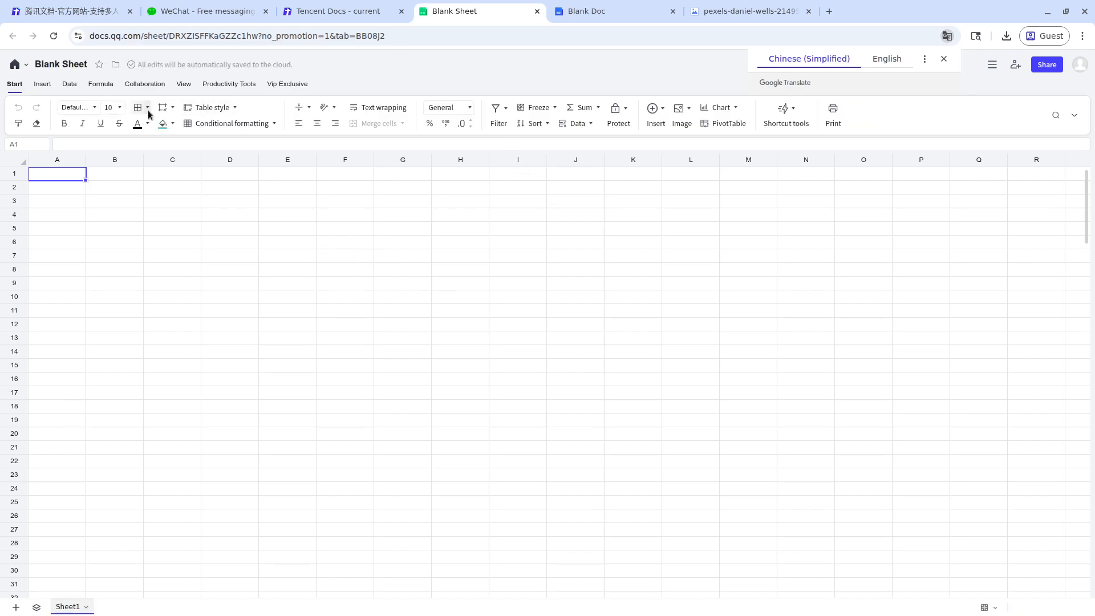
Dismiss the clipboard permission request and paste the copied salary table into the blank sheet starting at cell A1.
{"action": "left_click", "coordinate": [268, 219]}
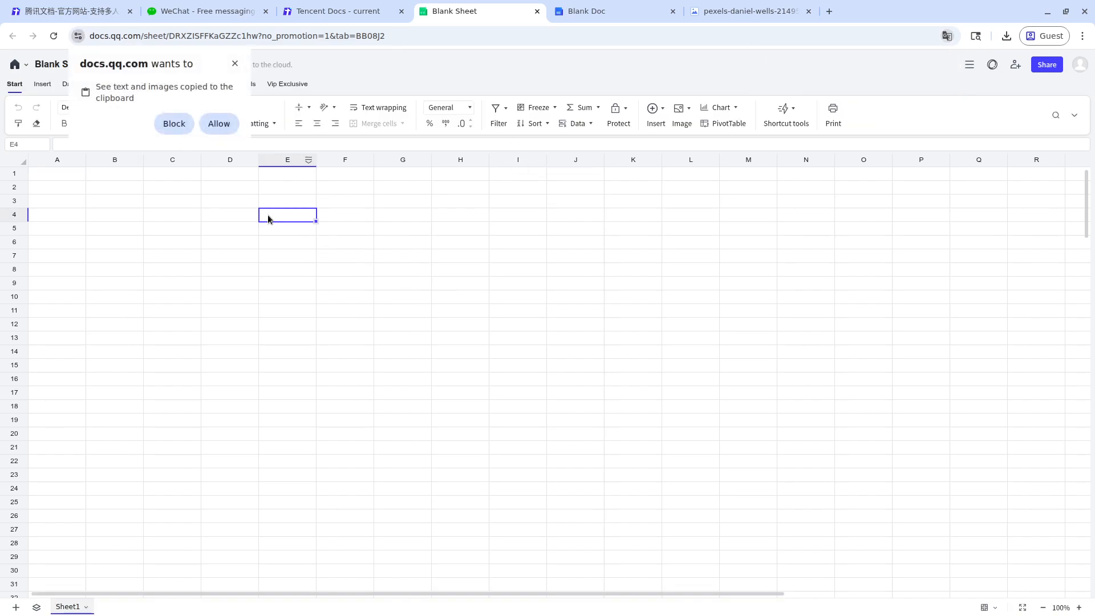
{"action": "left_click", "coordinate": [234, 64]}
{"action": "left_click", "coordinate": [151, 240]}
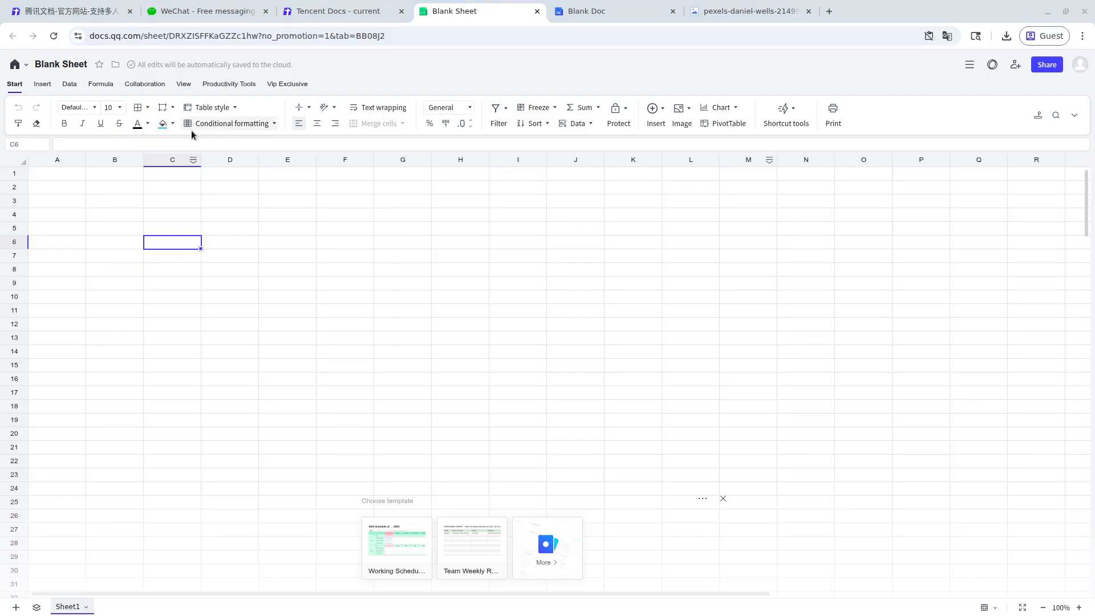
{"action": "left_click", "coordinate": [126, 197]}
{"action": "left_click", "coordinate": [63, 177]}
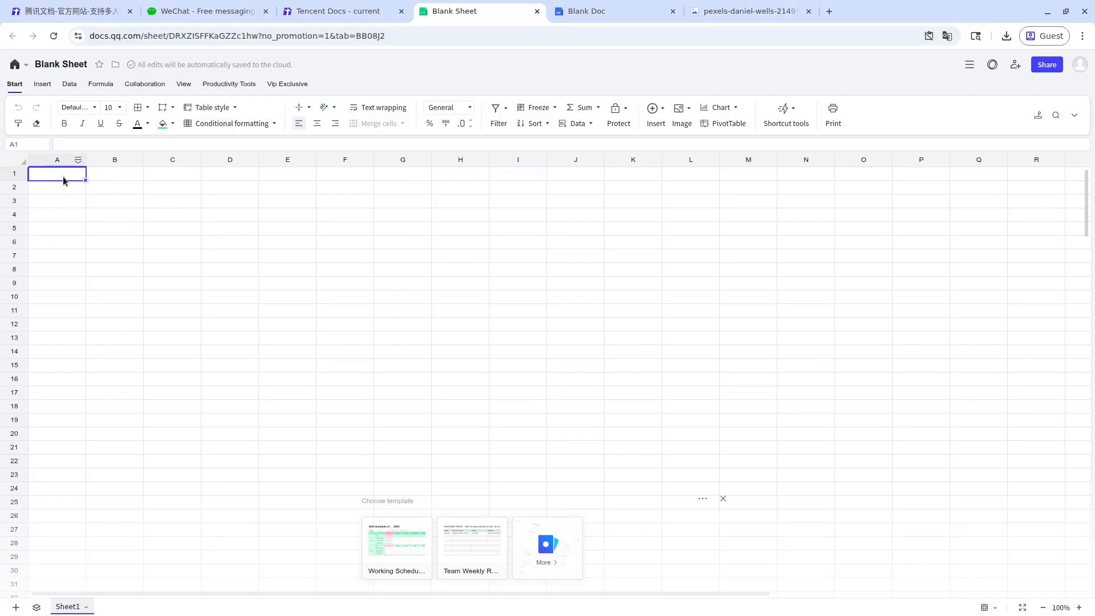
{"action": "key", "text": "ctrl+v"}
{"action": "left_click", "coordinate": [433, 320]}
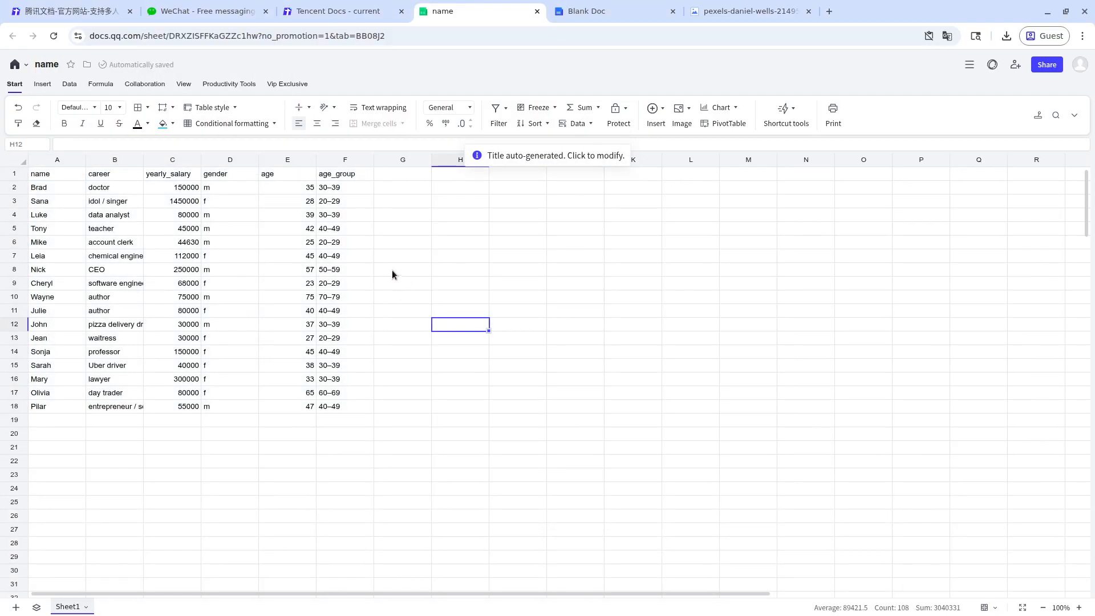
{"action": "scroll", "coordinate": [404, 294], "scroll_direction": "down", "scroll_amount": 1}
{"action": "left_click", "coordinate": [444, 238]}
{"action": "scroll", "coordinate": [379, 306], "scroll_direction": "up", "scroll_amount": 1}
{"action": "left_click", "coordinate": [382, 244]}
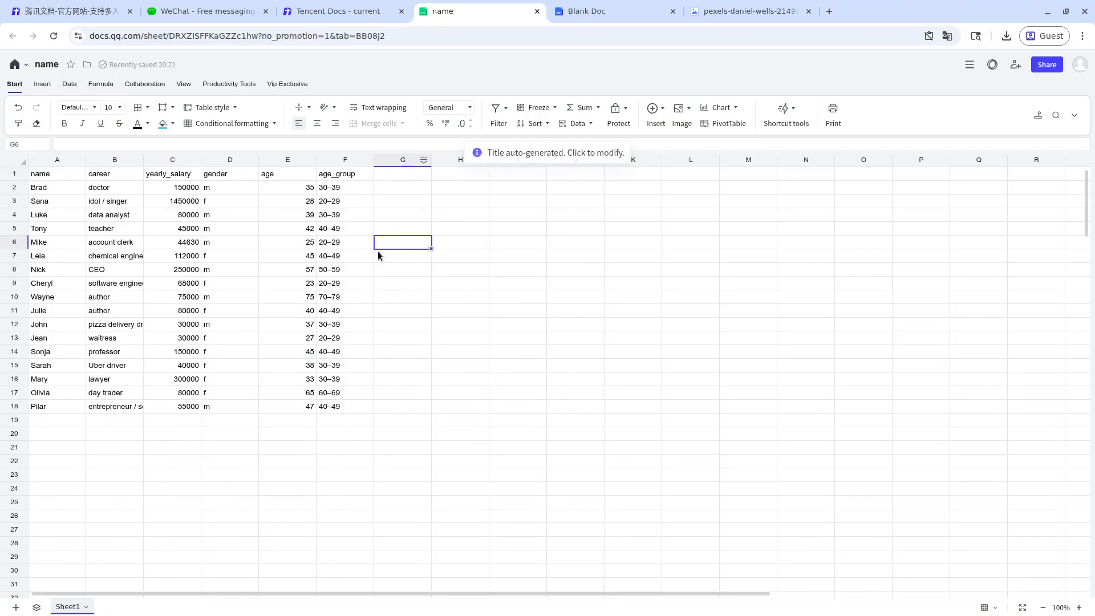
Enlarge the sheet to 116% and fit the widths of columns A to H to their contents.
{"action": "scroll", "coordinate": [381, 388], "scroll_direction": "down", "scroll_amount": 1}
{"action": "scroll", "coordinate": [380, 386], "scroll_direction": "up", "scroll_amount": 1}
{"action": "scroll", "coordinate": [381, 385], "scroll_direction": "up", "scroll_amount": 1}
{"action": "scroll", "coordinate": [381, 385], "scroll_direction": "up", "scroll_amount": 5}
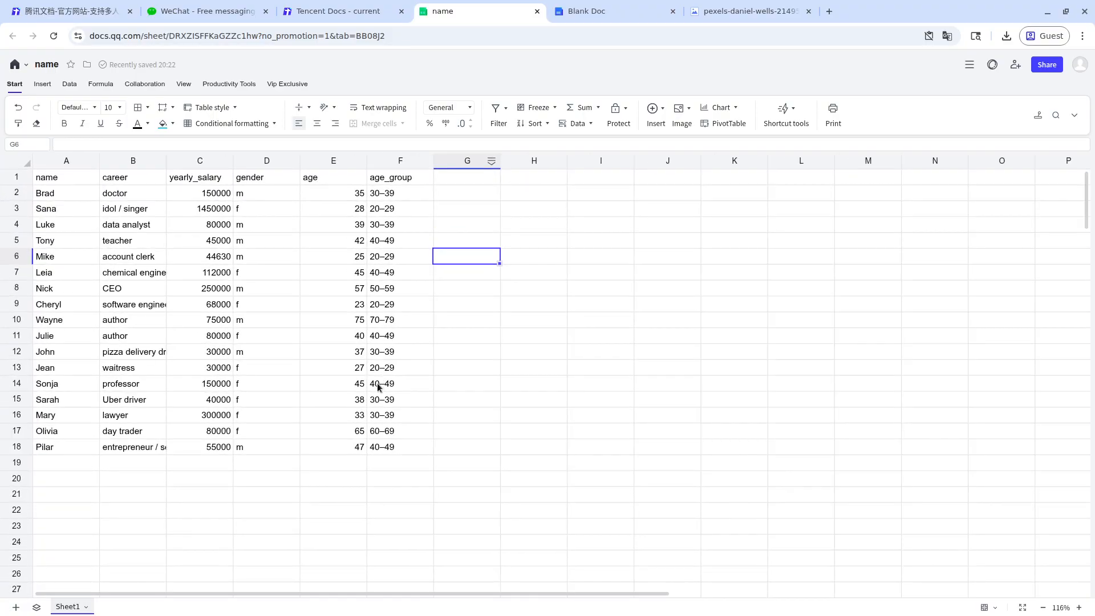
{"action": "double_click", "coordinate": [367, 163]}
{"action": "left_click", "coordinate": [359, 161]}
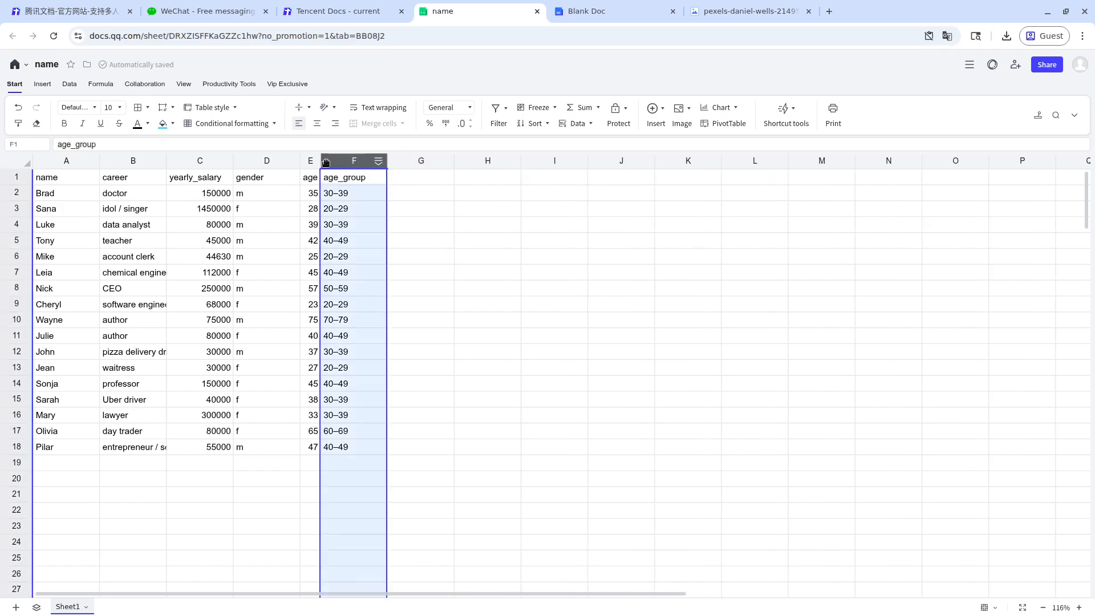
{"action": "left_click", "coordinate": [55, 162], "text": "shift"}
{"action": "left_click", "coordinate": [487, 302]}
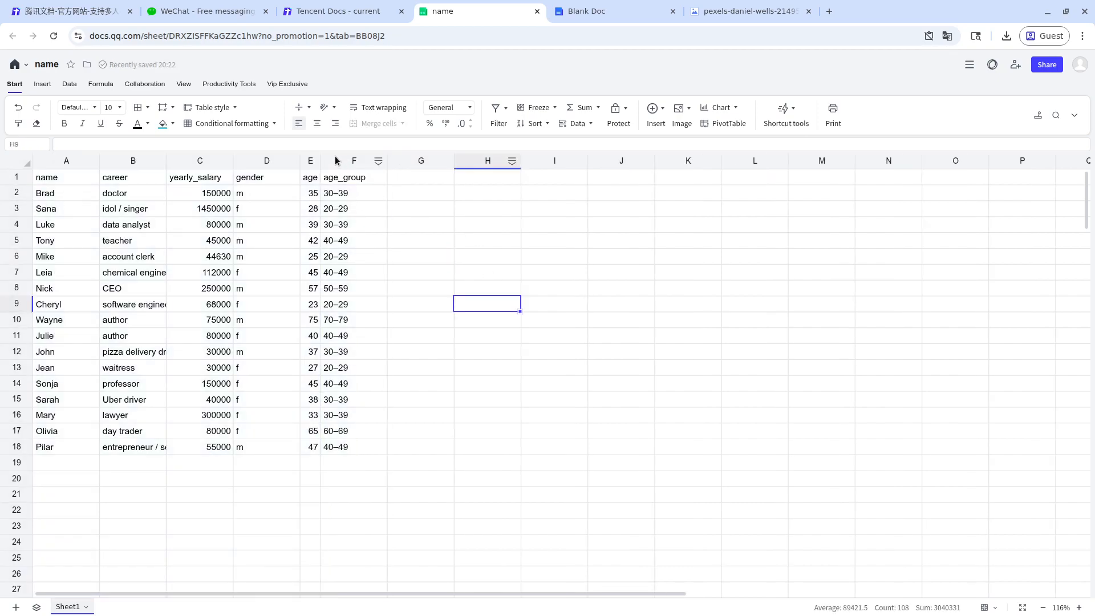
{"action": "left_click", "coordinate": [64, 161], "text": "shift"}
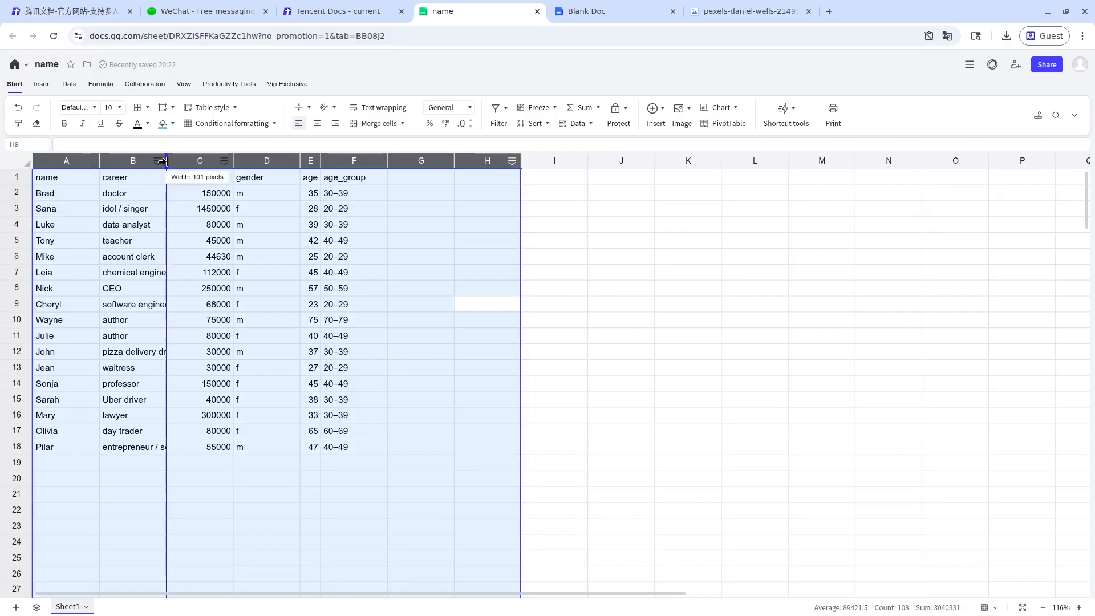
{"action": "double_click", "coordinate": [165, 162]}
{"action": "left_click", "coordinate": [346, 287]}
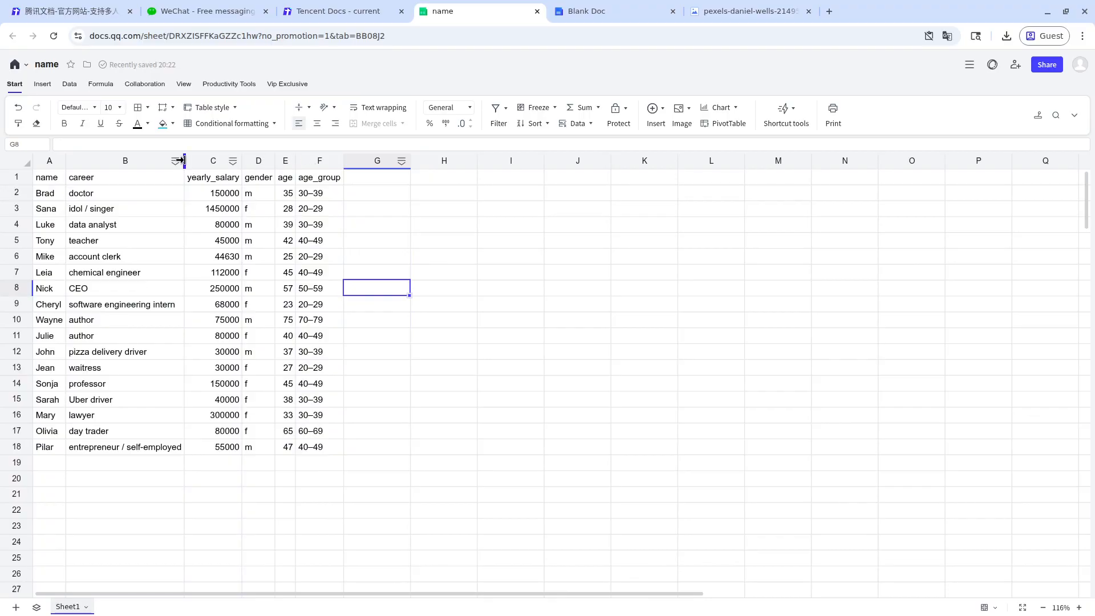
Examine the table's columns, from name and career to age_group, and several of the career entries.
{"action": "left_click", "coordinate": [57, 161]}
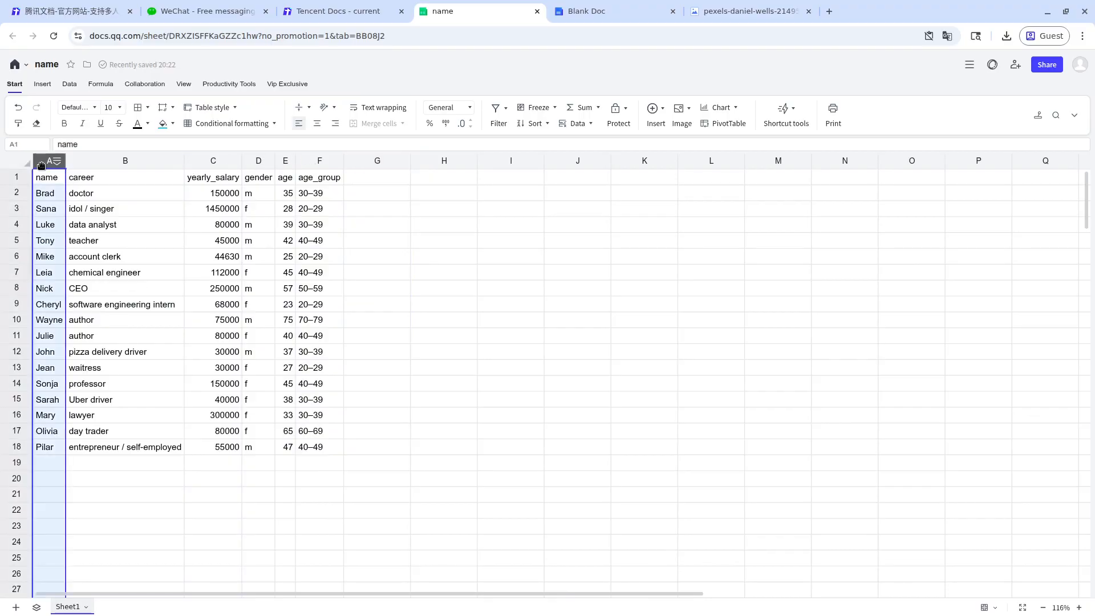
{"action": "left_click", "coordinate": [97, 164]}
{"action": "left_click", "coordinate": [364, 266]}
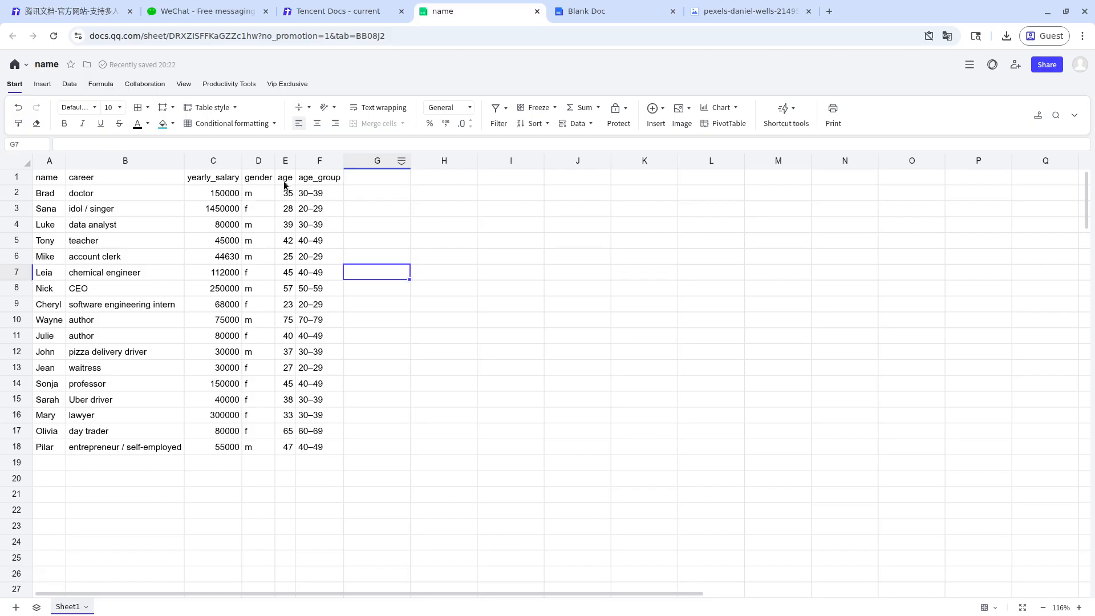
{"action": "left_click", "coordinate": [312, 179]}
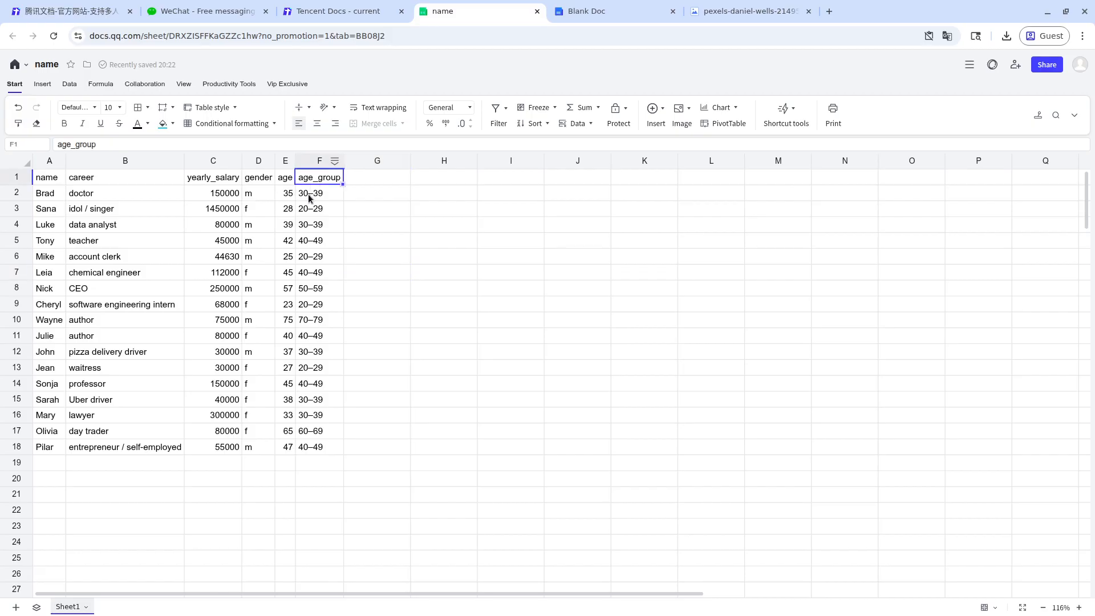
{"action": "left_click", "coordinate": [140, 196]}
{"action": "left_click", "coordinate": [120, 214]}
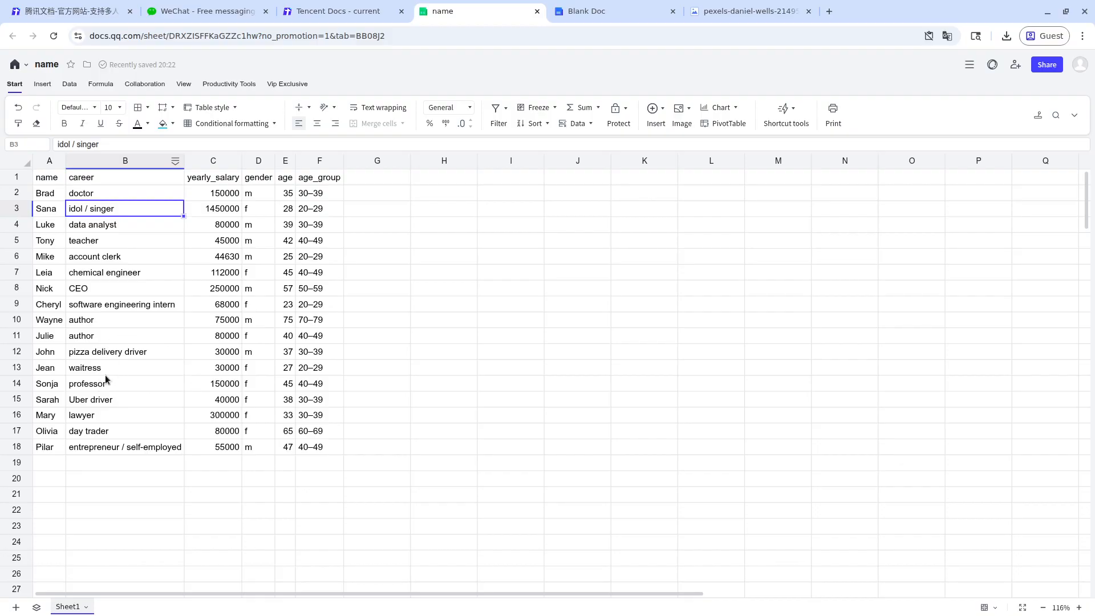
{"action": "left_click", "coordinate": [143, 353]}
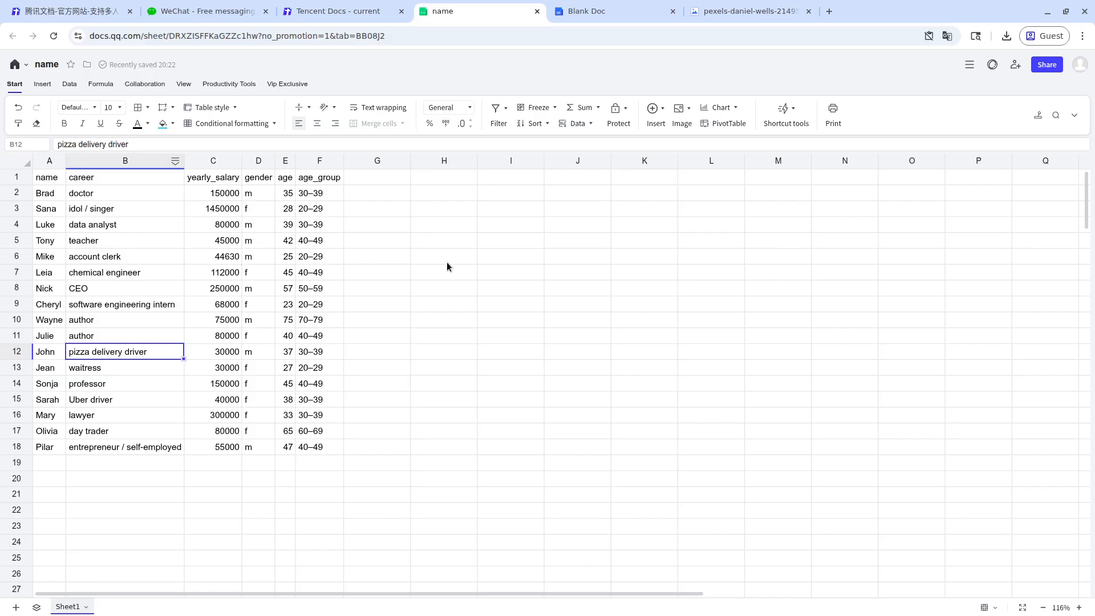
{"action": "left_click", "coordinate": [399, 264]}
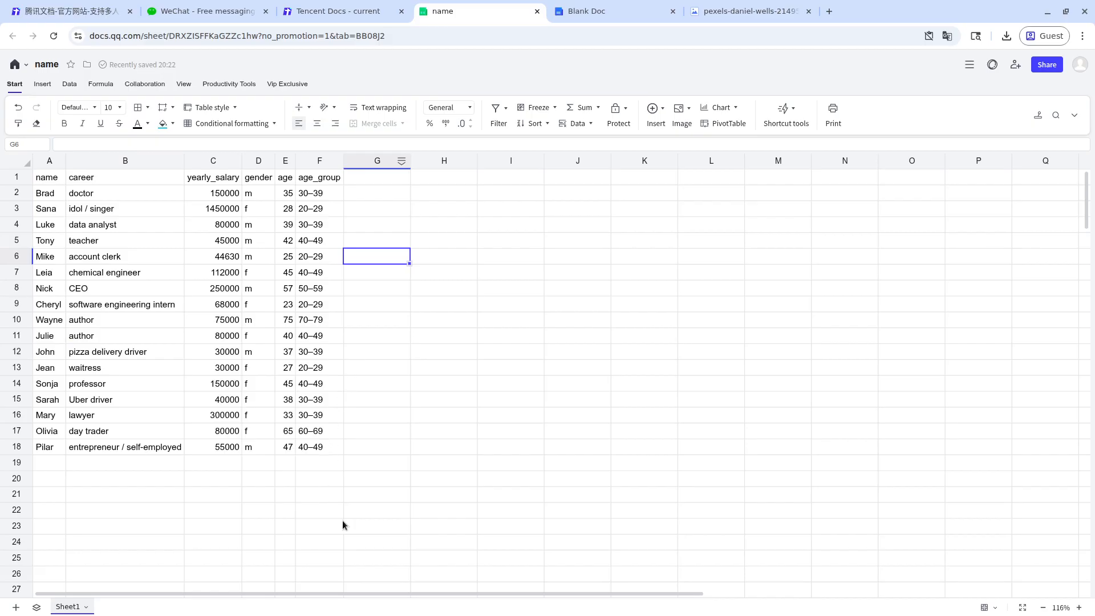
Calculate the average yearly salary in cell C21 with =AVERAGE(C2:C18).
{"action": "left_click", "coordinate": [220, 485]}
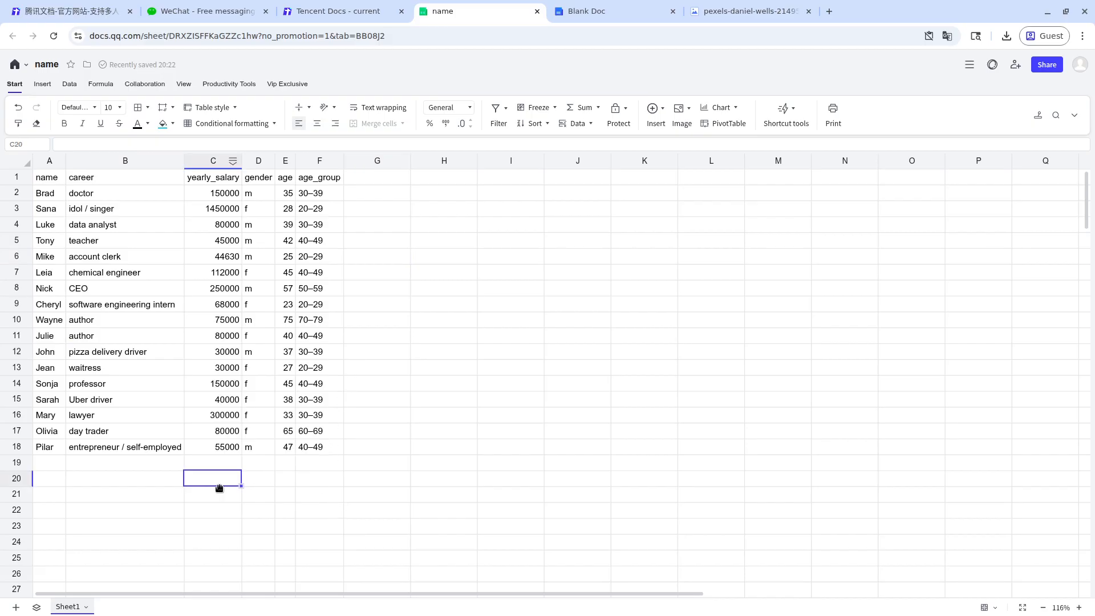
{"action": "left_click", "coordinate": [311, 483]}
{"action": "left_click", "coordinate": [213, 500]}
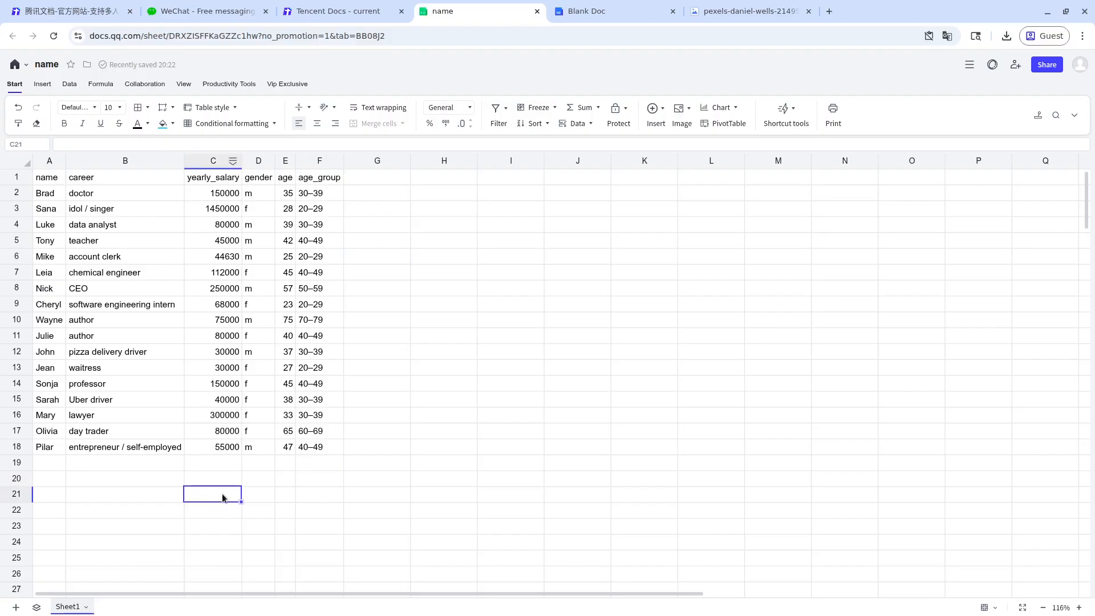
{"action": "type", "text": "-"}
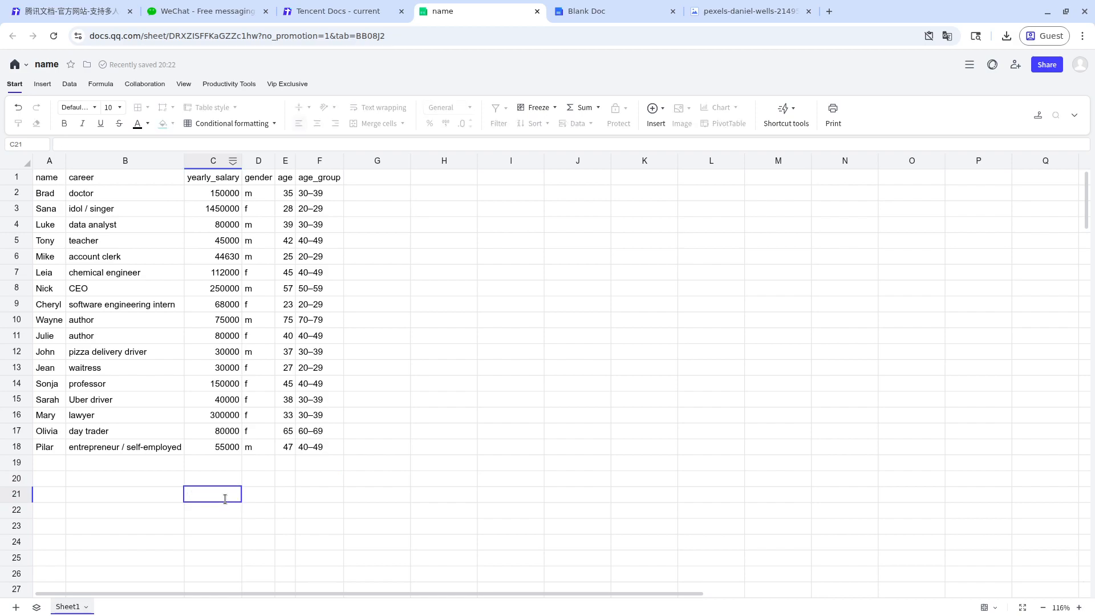
{"action": "type", "text": "=AV"}
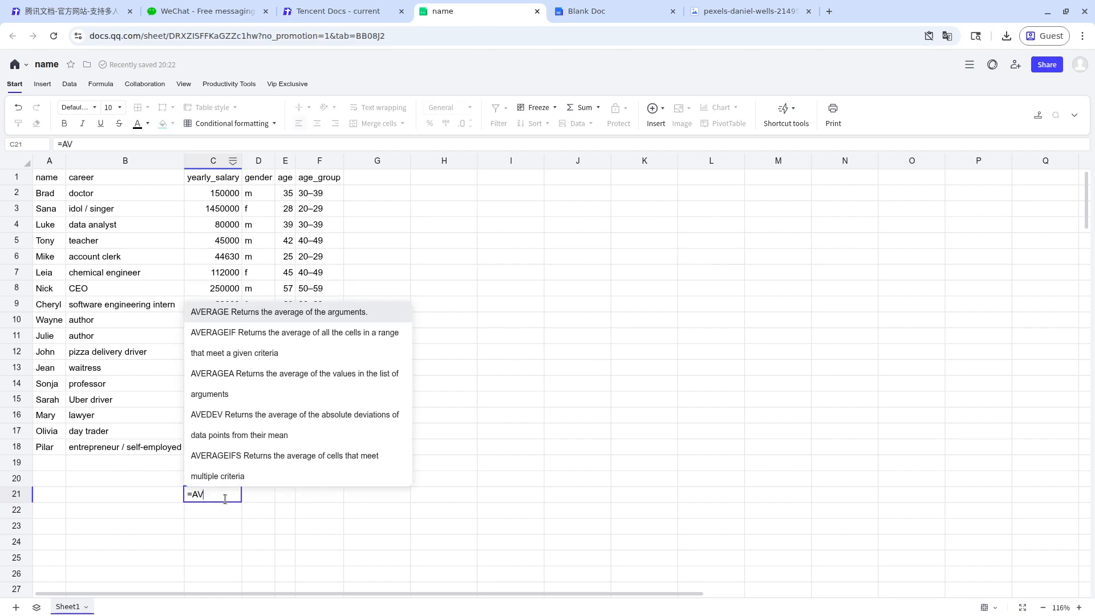
{"action": "type", "text": "ERAGE("}
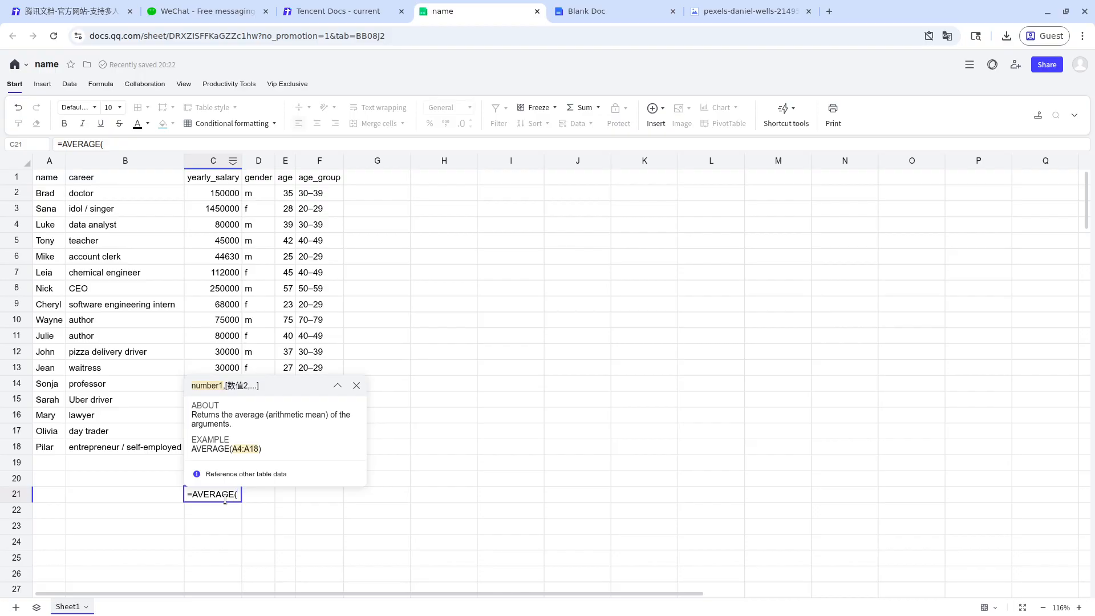
{"action": "type", "text": "C2:"}
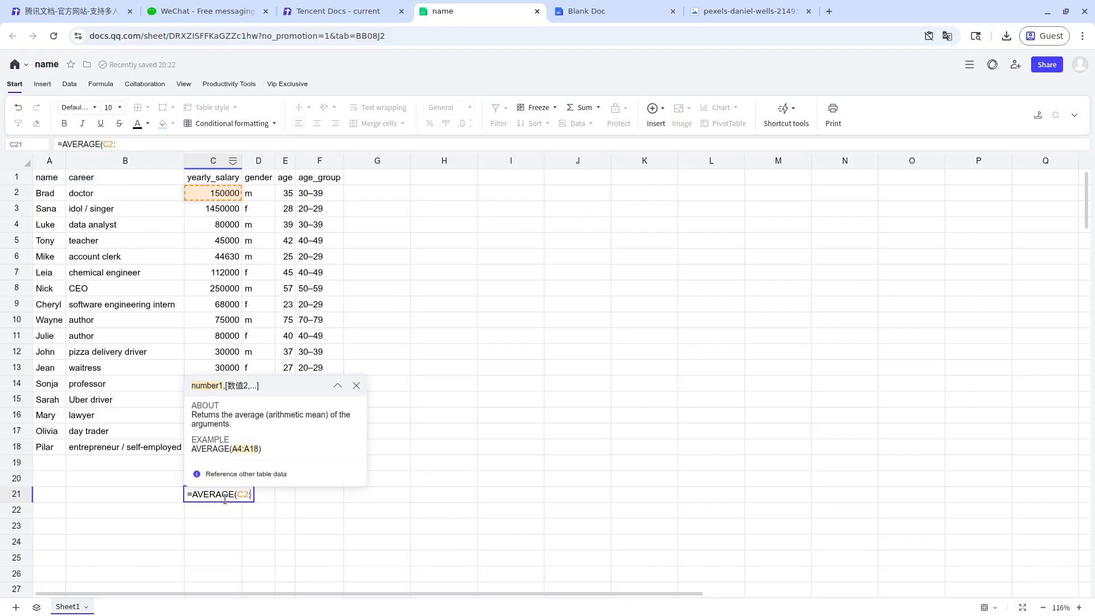
{"action": "type", "text": "C18)"}
{"action": "key", "text": "Return"}
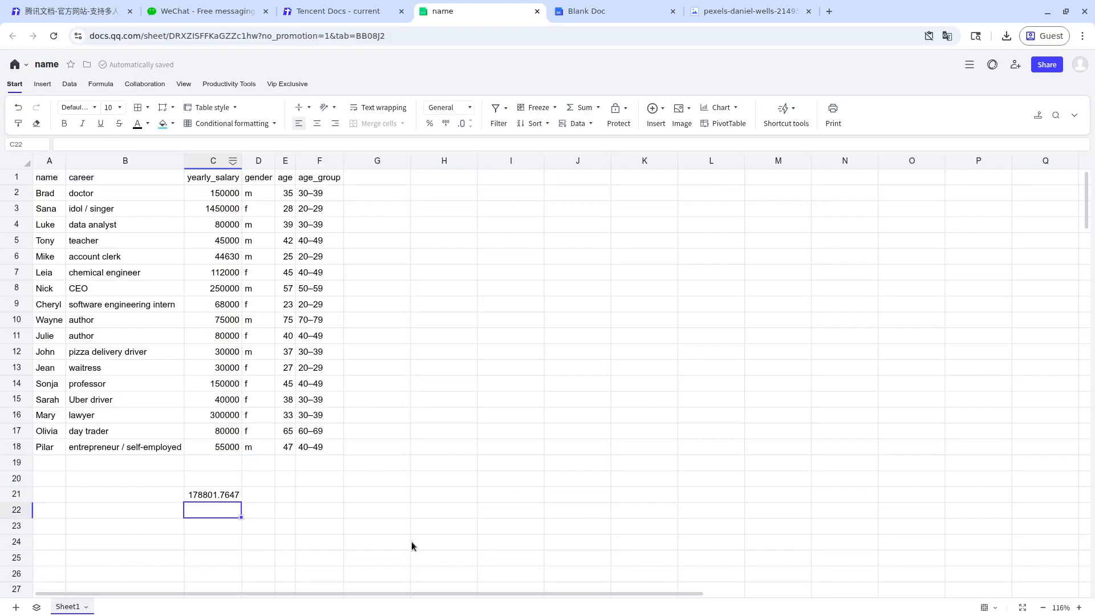
Enter the label "mean salary" in cell C20 above the calculated average.
{"action": "key", "text": "Up"}
{"action": "key", "text": "Up"}
{"action": "type", "text": "mean "}
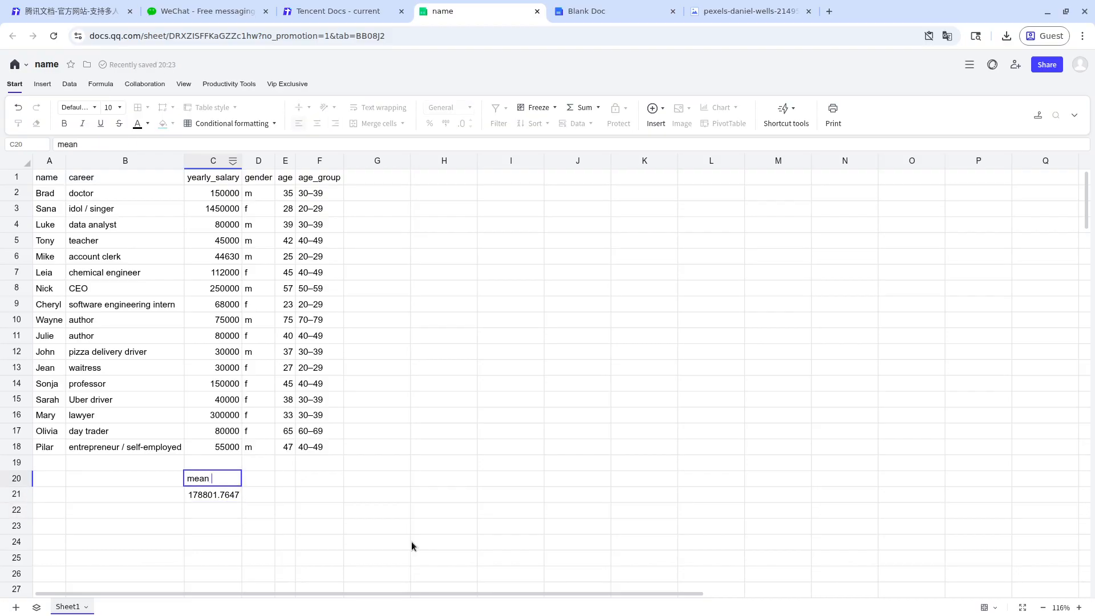
{"action": "type", "text": "salary"}
{"action": "key", "text": "Return"}
Enter the label "median salary" in cell C23, two rows below the calculated mean.
{"action": "key", "text": "Down"}
{"action": "key", "text": "Down"}
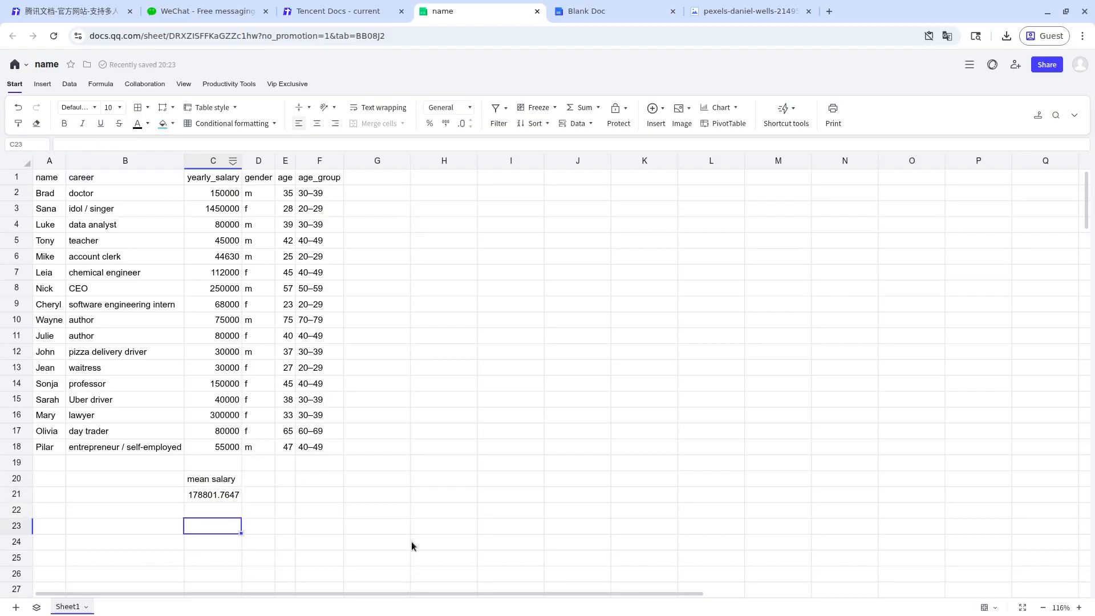
{"action": "type", "text": "median salry"}
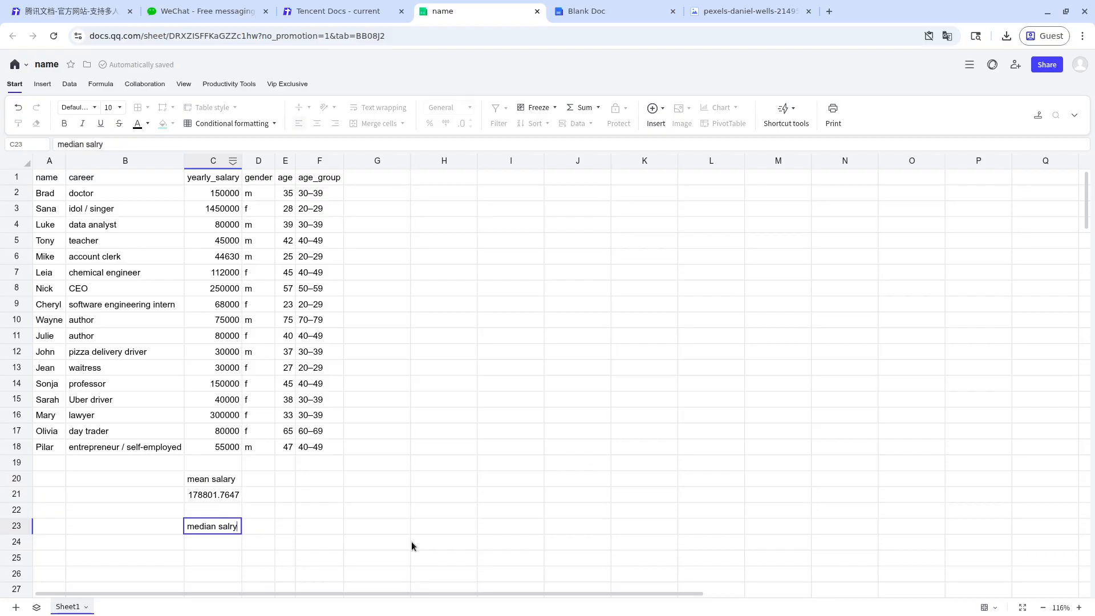
{"action": "key", "text": "BackSpace"}
{"action": "type", "text": "ary"}
{"action": "key", "text": "BackSpace"}
{"action": "key", "text": "BackSpace"}
{"action": "key", "text": "BackSpace"}
{"action": "type", "text": "ary"}
{"action": "key", "text": "Return"}
Calculate the median yearly salary in cell C24 with =MEDIAN(C2:C18).
{"action": "type", "text": "=MEDIAN("}
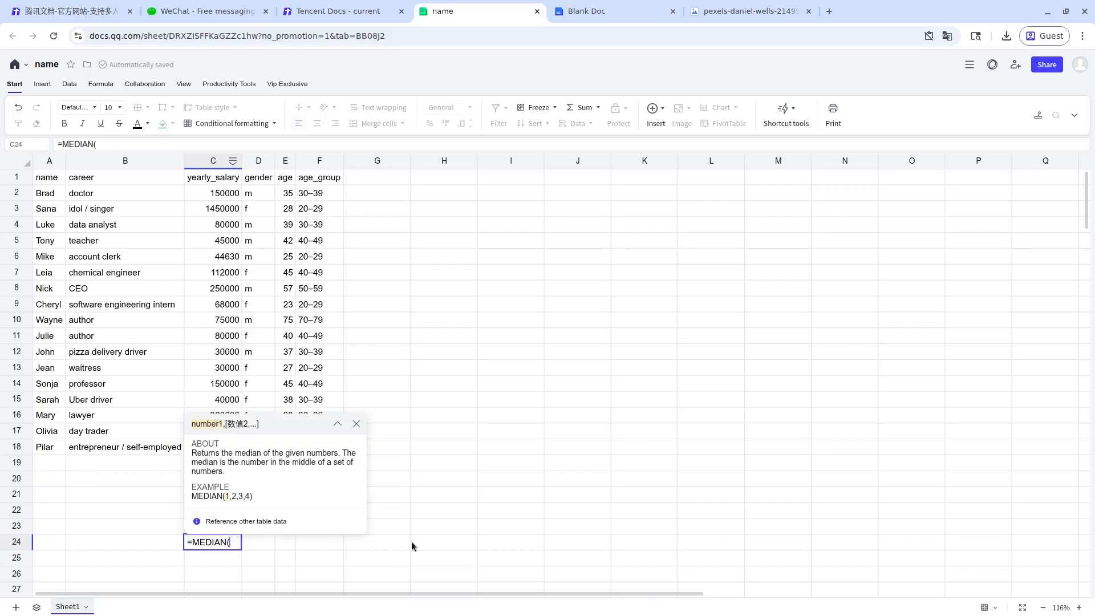
{"action": "type", "text": "C2:C18)"}
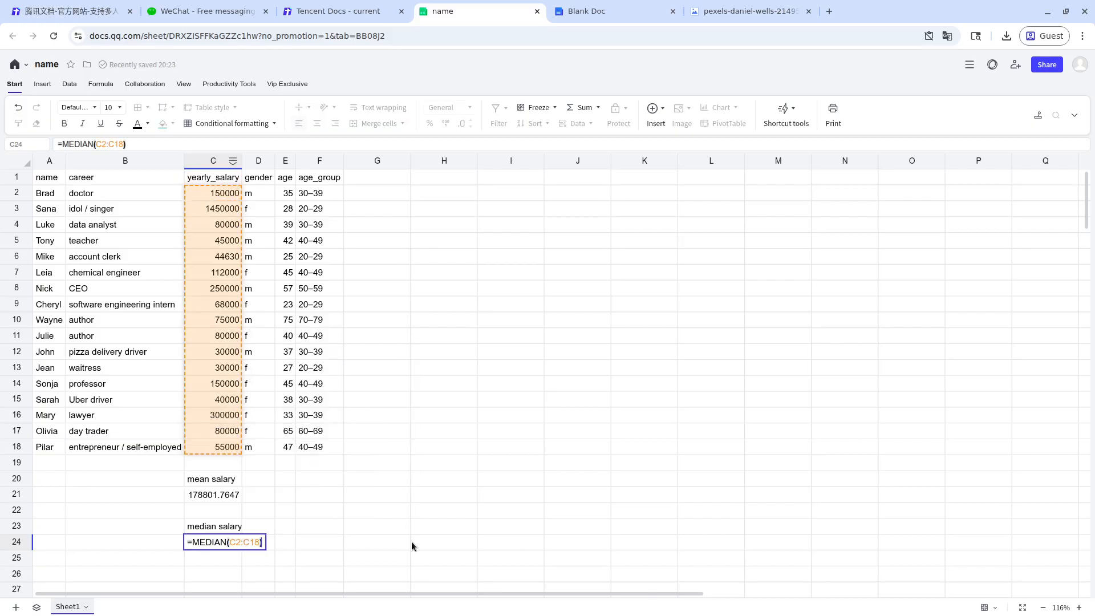
{"action": "key", "text": "Return"}
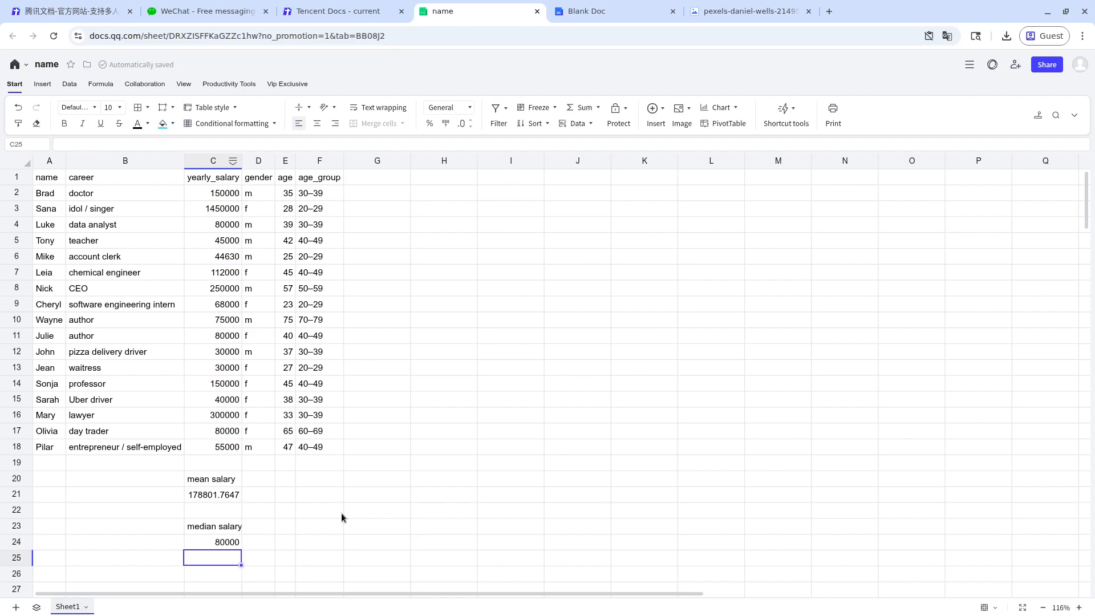
Examine the idol / singer's yearly salary in C3 and compare the median result in C24 with the mean above it.
{"action": "left_click", "coordinate": [228, 531]}
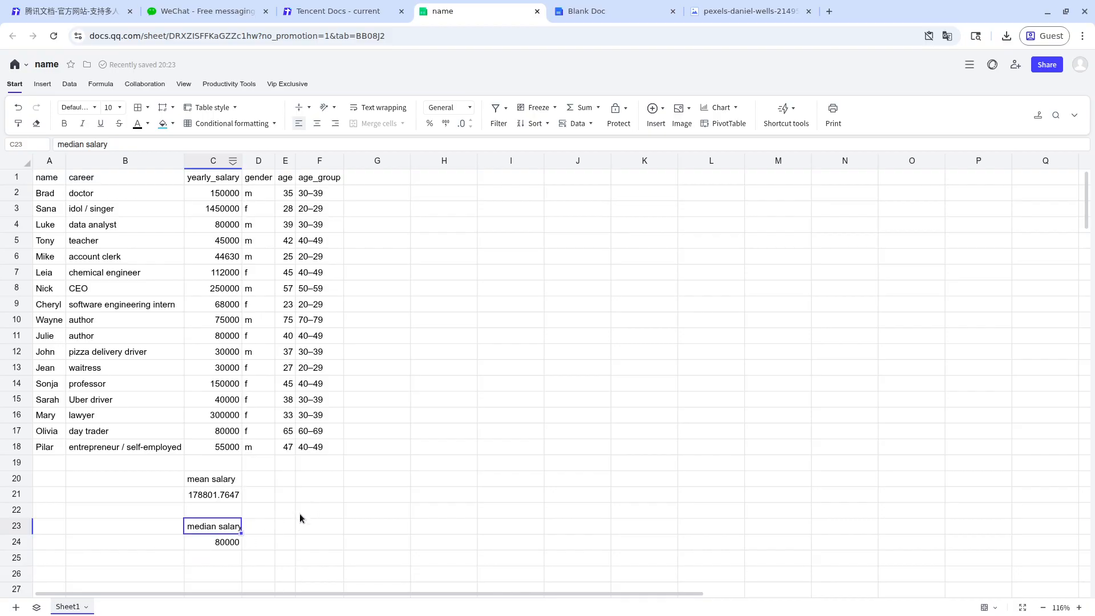
{"action": "left_click", "coordinate": [253, 515]}
{"action": "double_click", "coordinate": [229, 211]}
{"action": "double_click", "coordinate": [228, 211]}
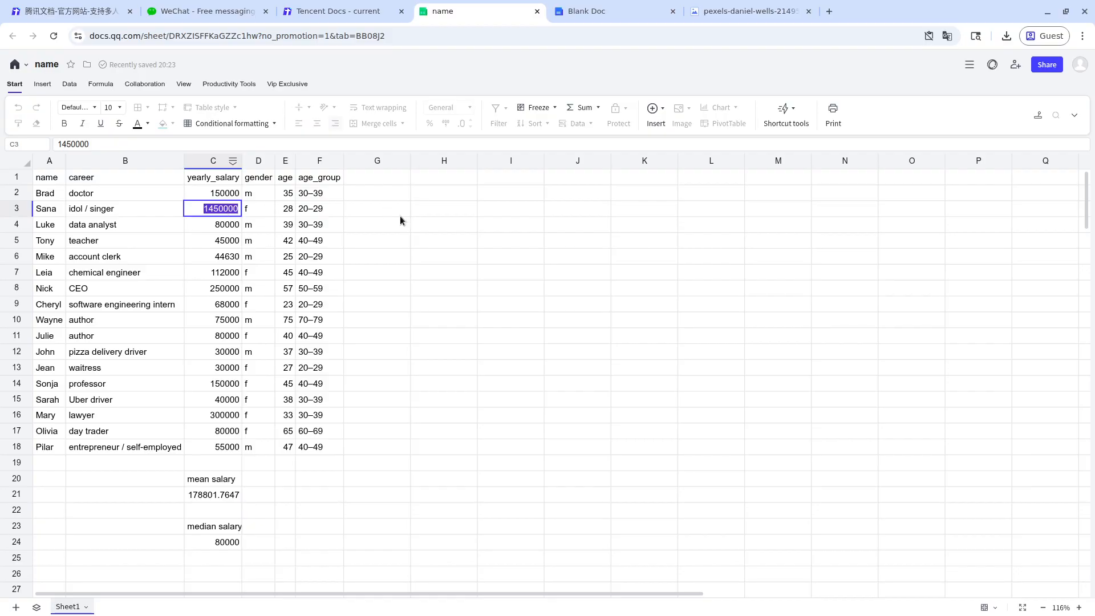
{"action": "left_click", "coordinate": [345, 269]}
{"action": "left_click", "coordinate": [226, 209]}
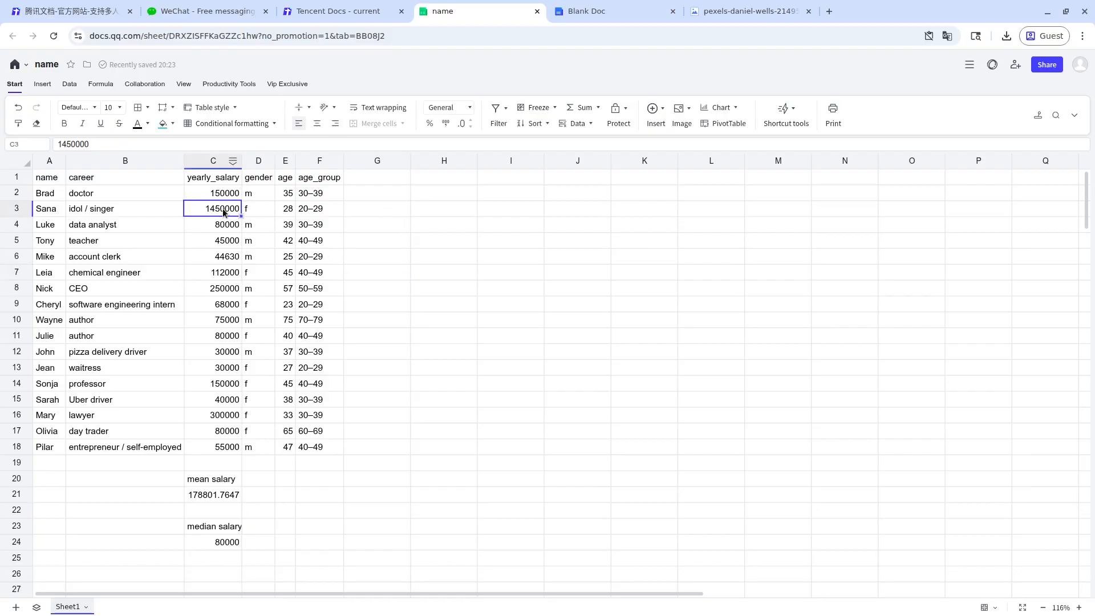
{"action": "left_click", "coordinate": [254, 210]}
{"action": "left_click", "coordinate": [216, 211]}
{"action": "left_click", "coordinate": [226, 545]}
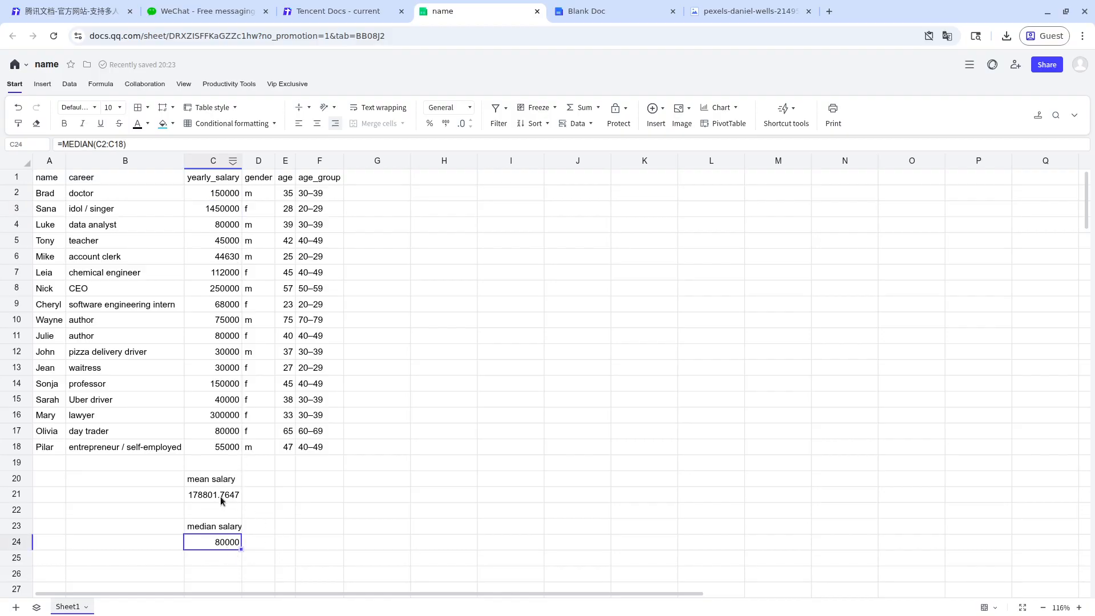
Enter the label "minimum" in cell C26, two rows below the calculated median.
{"action": "left_click", "coordinate": [226, 573]}
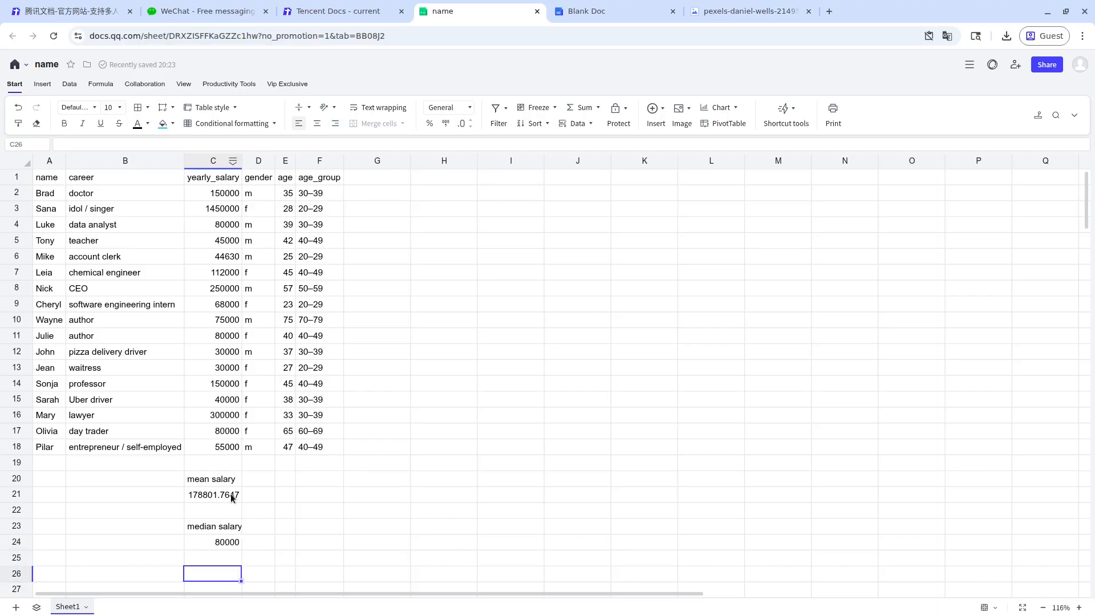
{"action": "scroll", "coordinate": [368, 438], "scroll_direction": "down", "scroll_amount": 1}
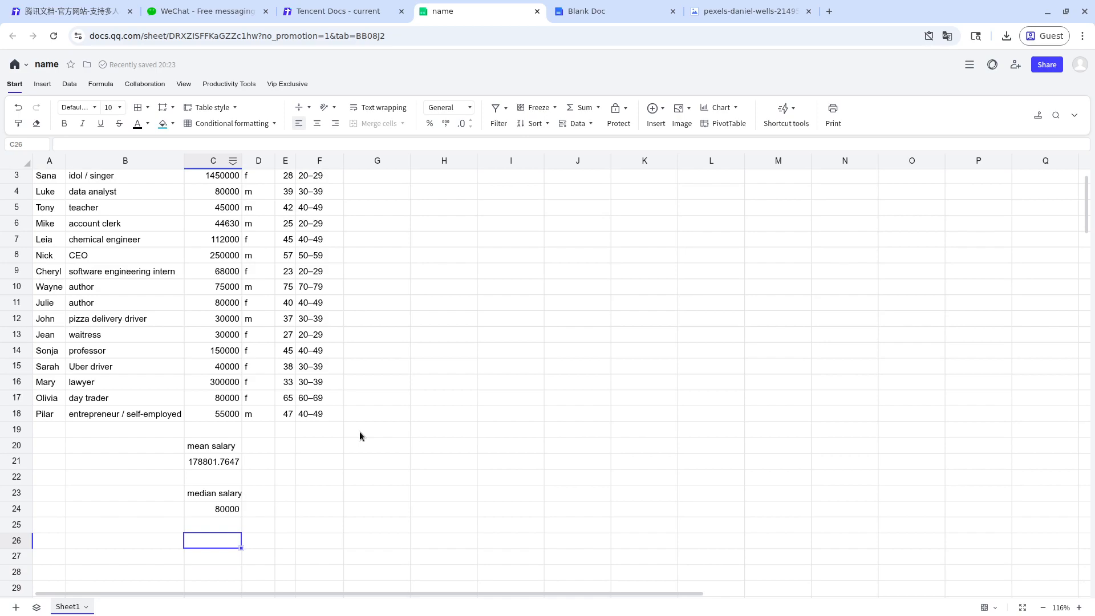
{"action": "type", "text": "m"}
{"action": "key", "text": "BackSpace"}
{"action": "type", "text": "min"}
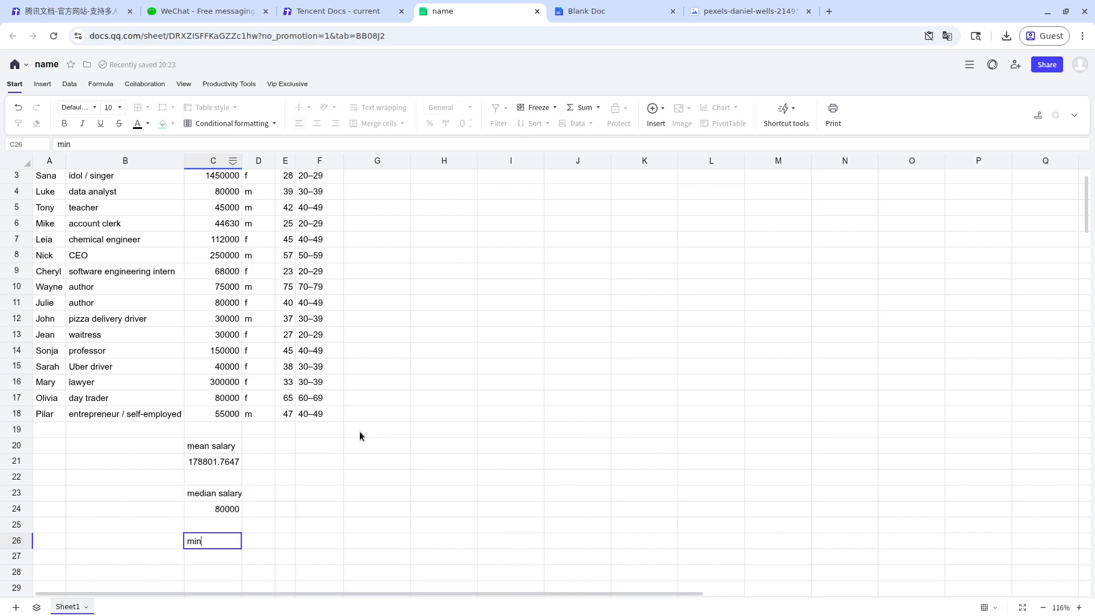
{"action": "type", "text": "imum"}
{"action": "key", "text": "Return"}
Add a minimum salary formula in cell C27 using =MIN(C2:C8).
{"action": "type", "text": "=MIN(C2:C"}
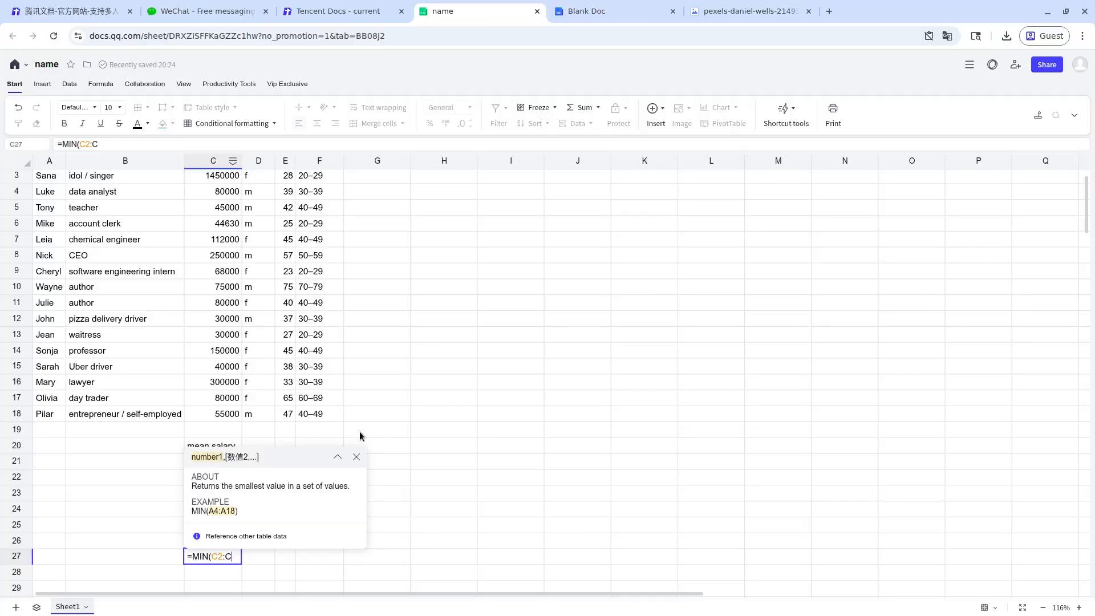
{"action": "type", "text": "8"}
{"action": "key", "text": "Return"}
Enter the label "max salary" in cell C29 and calculate the highest salary in C30 with =MAX(C2:C18).
{"action": "key", "text": "Return"}
{"action": "type", "text": "max salary"}
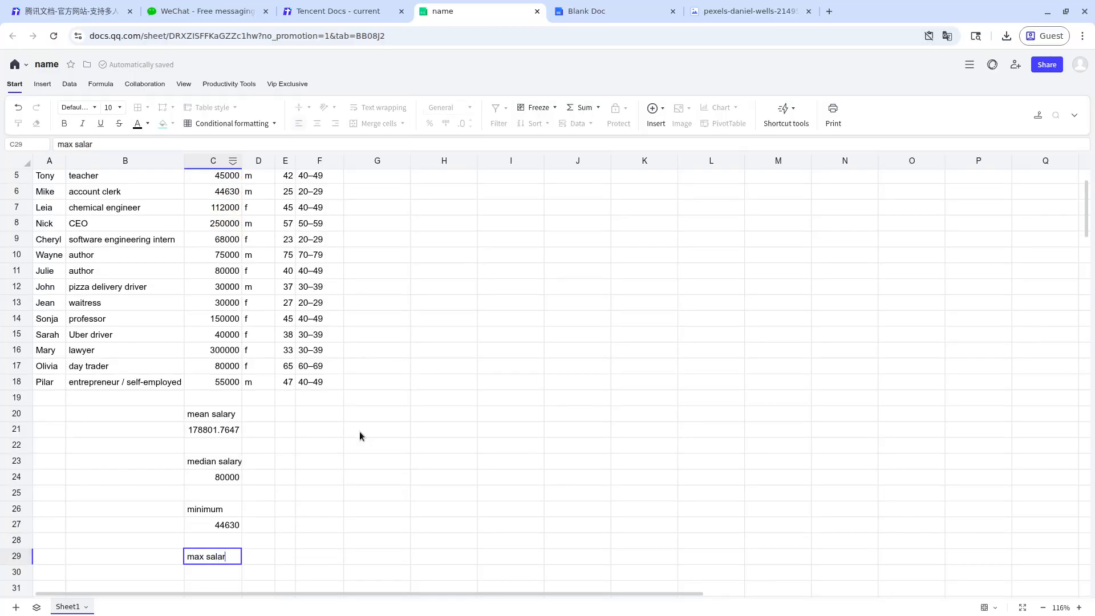
{"action": "key", "text": "Return"}
{"action": "type", "text": "=MAX(C2:C18)"}
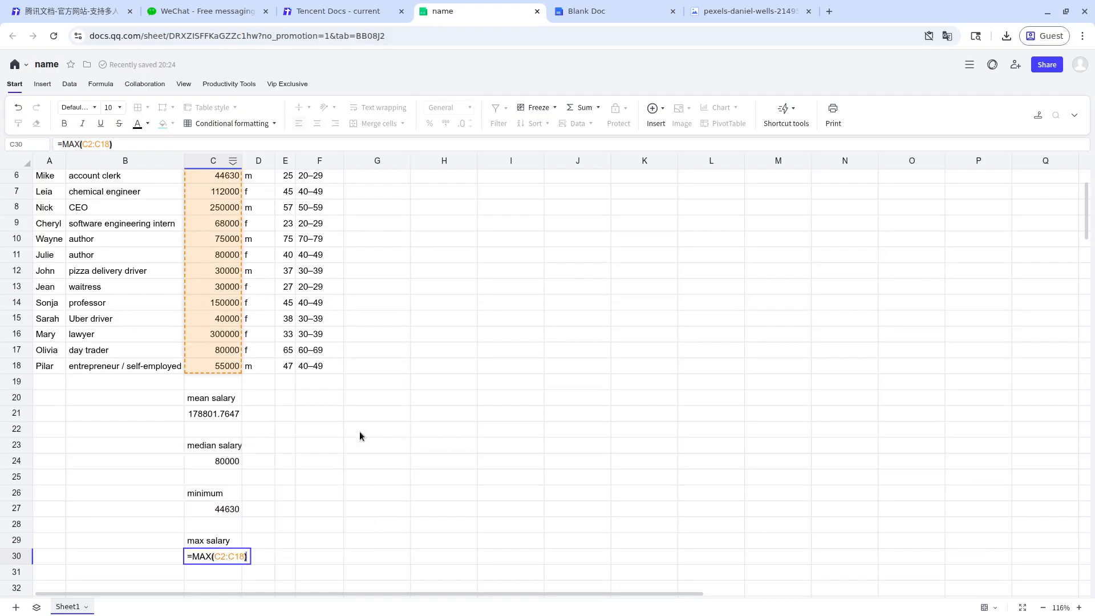
{"action": "key", "text": "Return"}
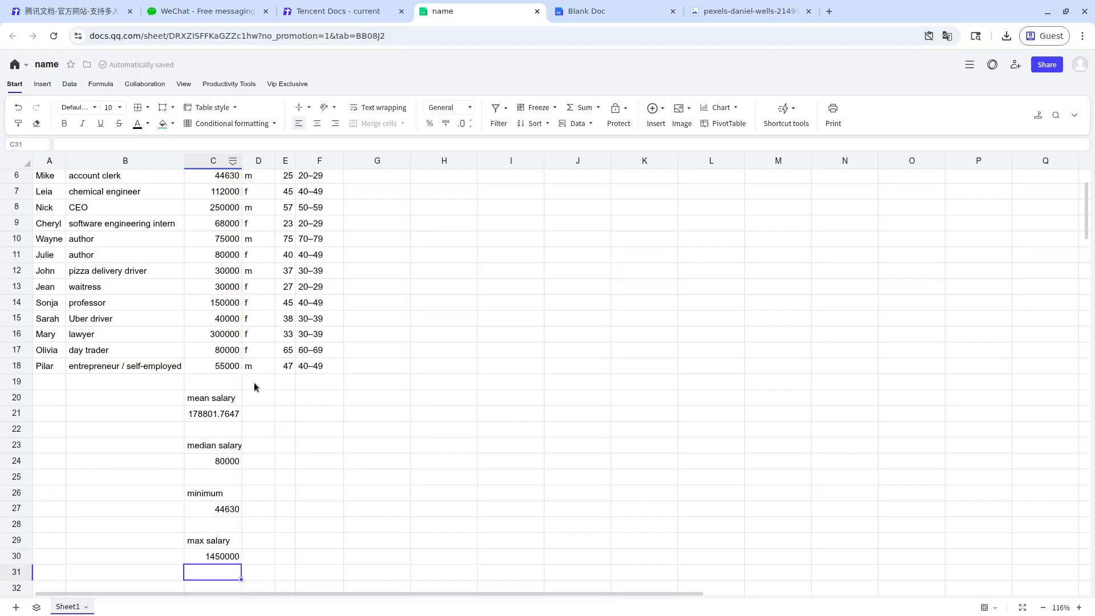
Sort the table A1:F18 by yearly_salary in descending order, treating the first row as the title.
{"action": "scroll", "coordinate": [254, 382], "scroll_direction": "up", "scroll_amount": 3}
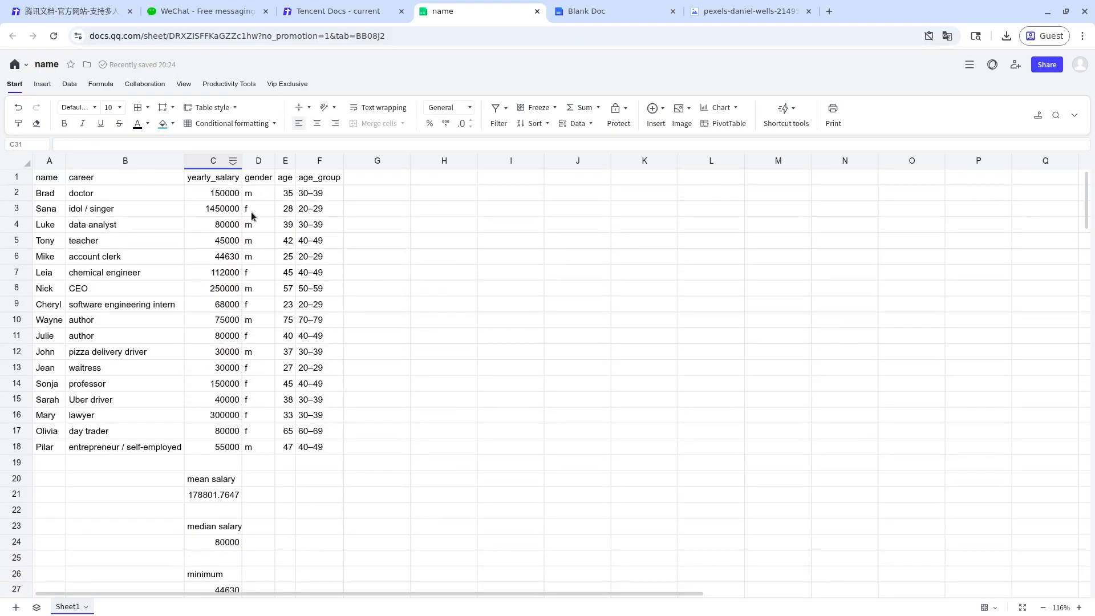
{"action": "left_click", "coordinate": [374, 447]}
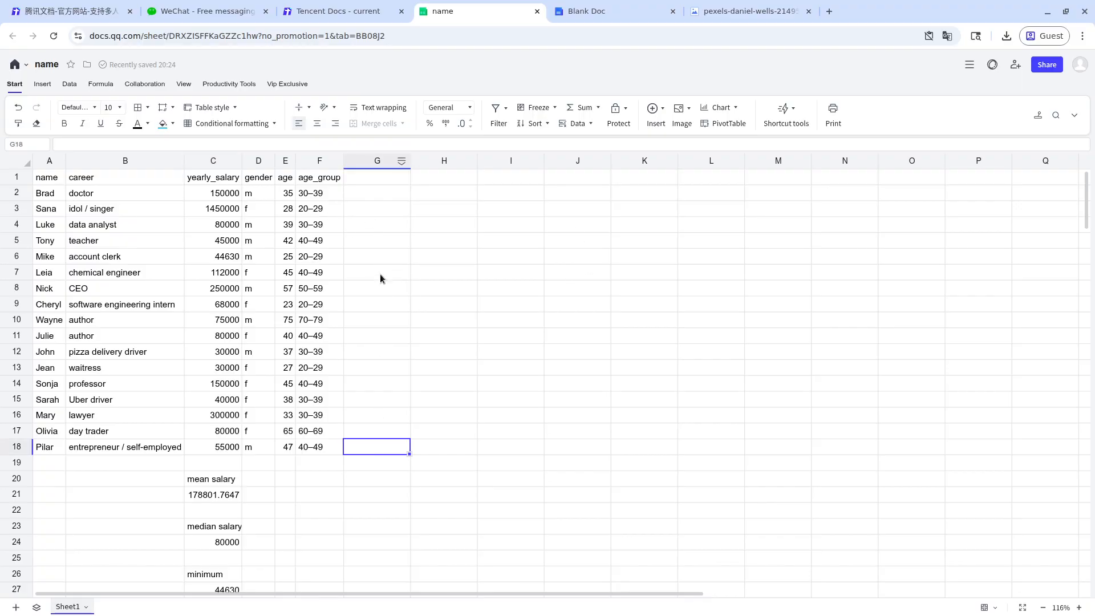
{"action": "left_click_drag", "start_coordinate": [43, 179], "coordinate": [325, 451]}
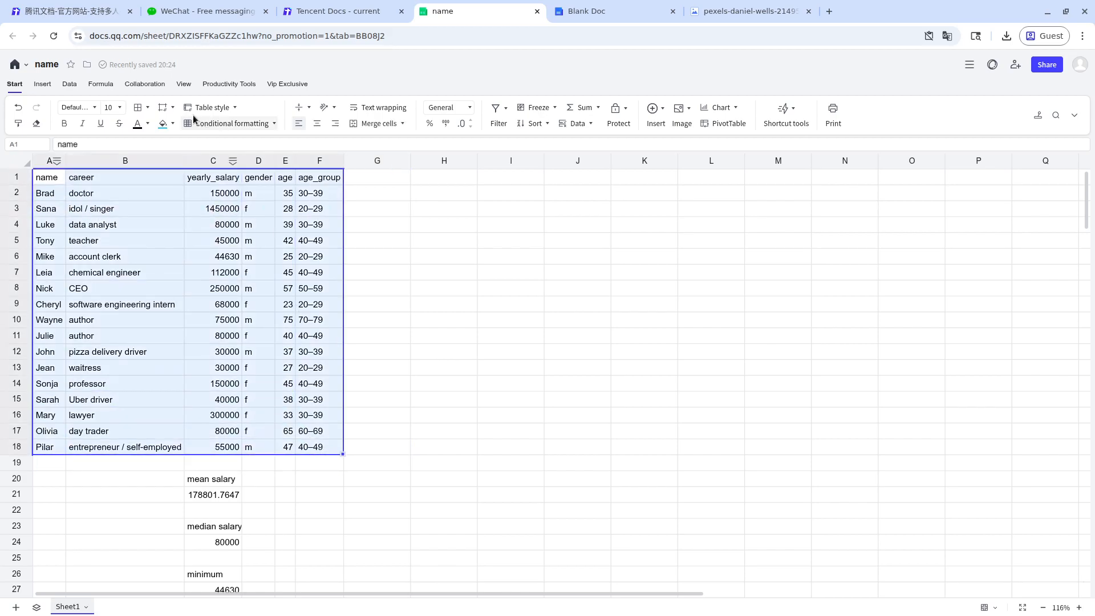
{"action": "left_click", "coordinate": [73, 85]}
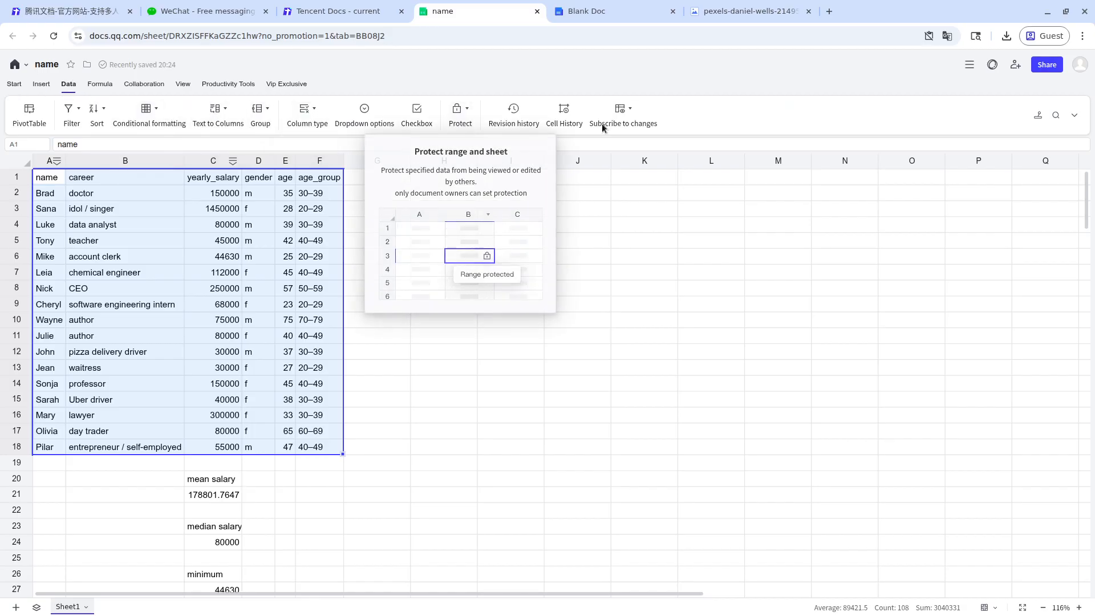
{"action": "left_click", "coordinate": [103, 113]}
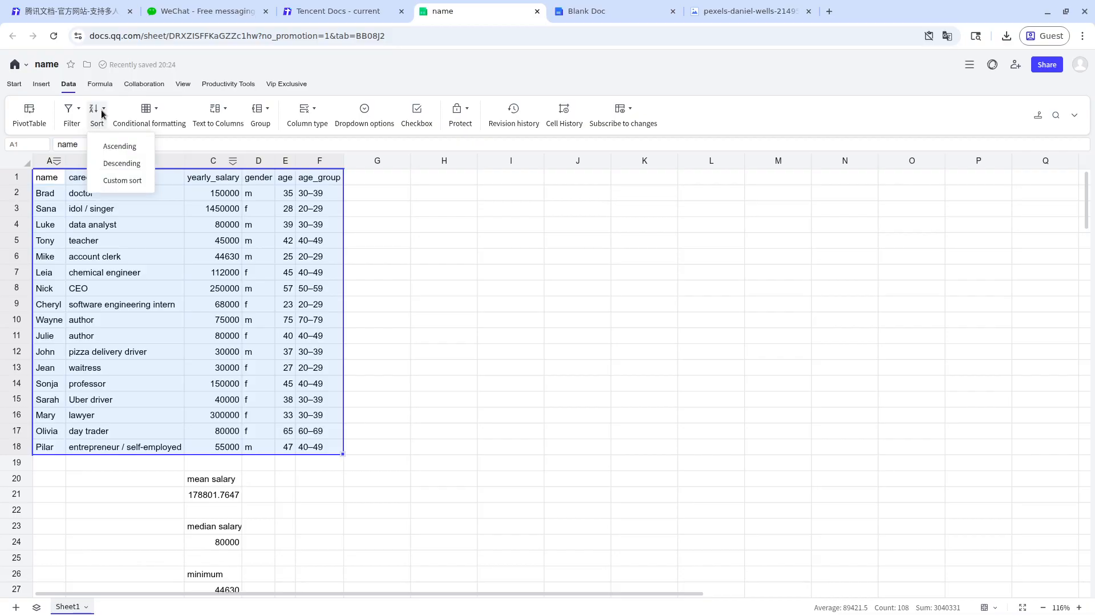
{"action": "left_click", "coordinate": [112, 181]}
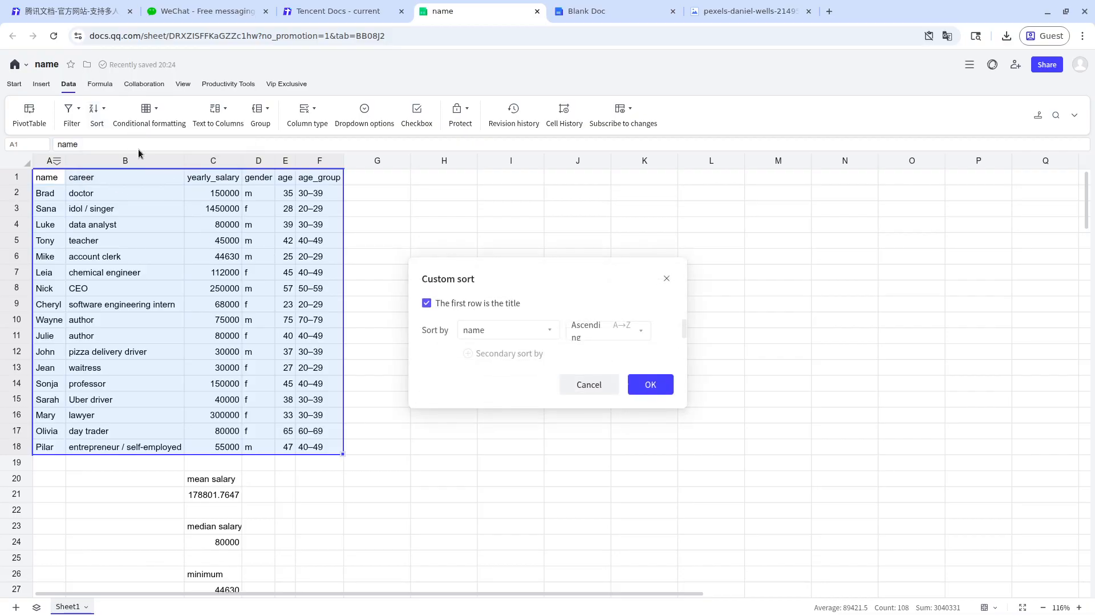
{"action": "left_click", "coordinate": [534, 331]}
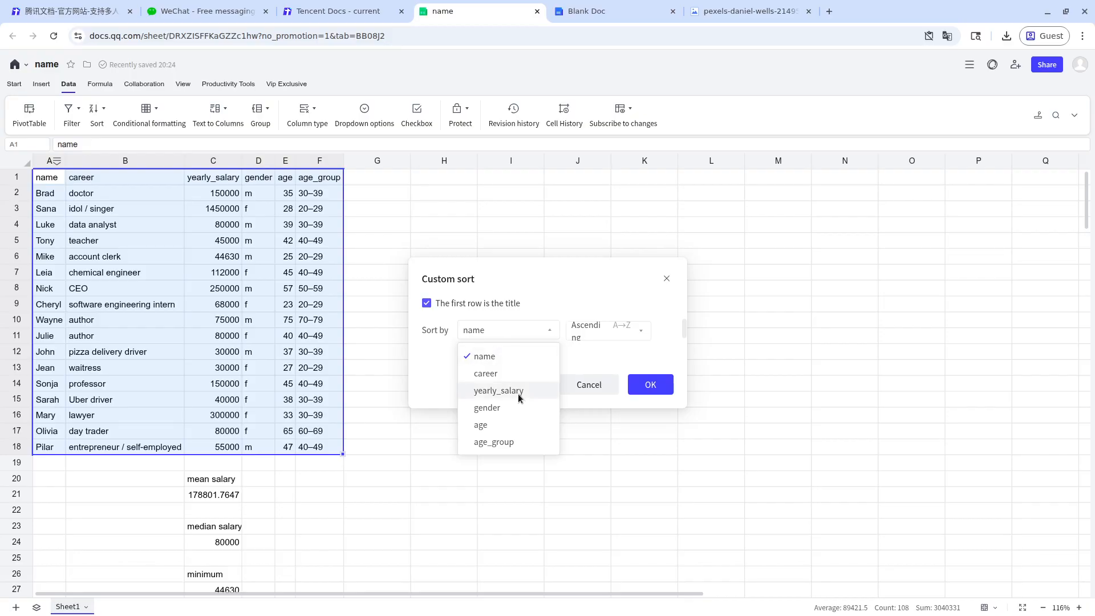
{"action": "left_click", "coordinate": [516, 389]}
{"action": "left_click", "coordinate": [604, 335]}
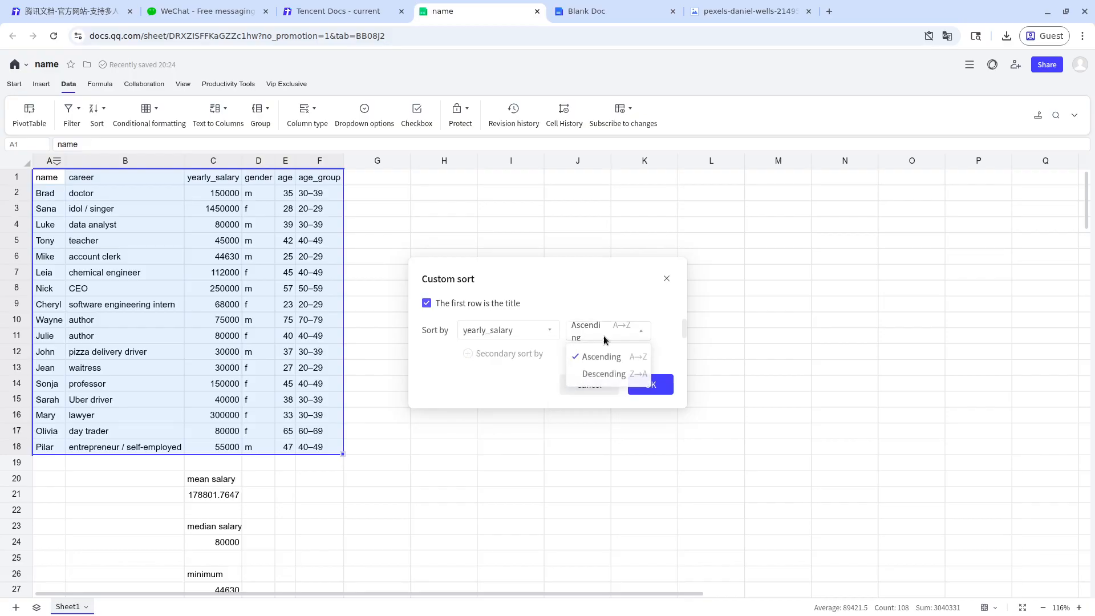
{"action": "left_click", "coordinate": [607, 376]}
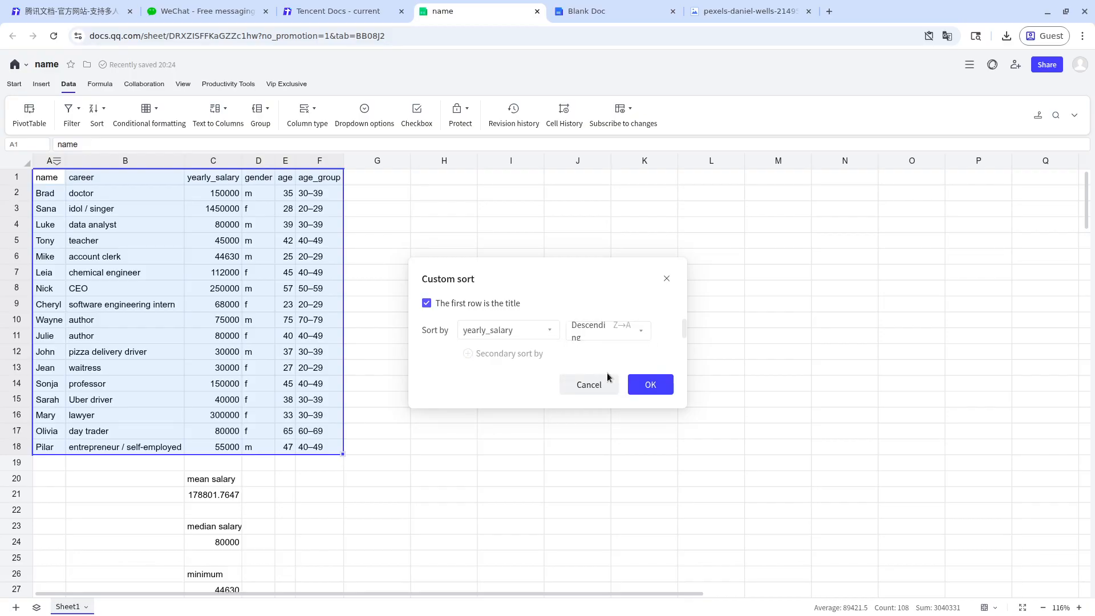
{"action": "left_click", "coordinate": [651, 385]}
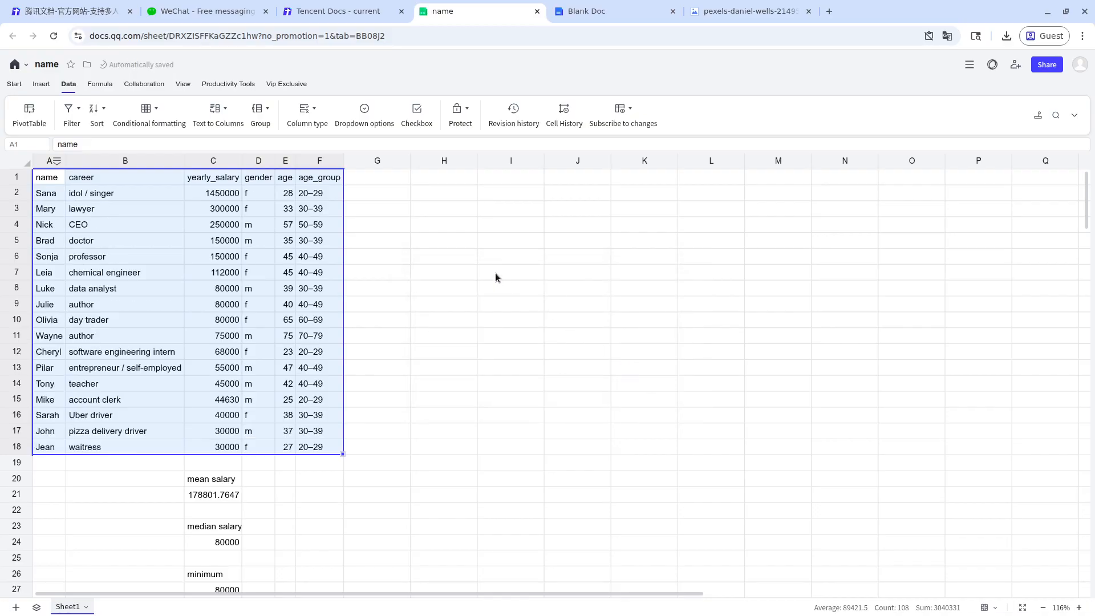
{"action": "left_click", "coordinate": [436, 464]}
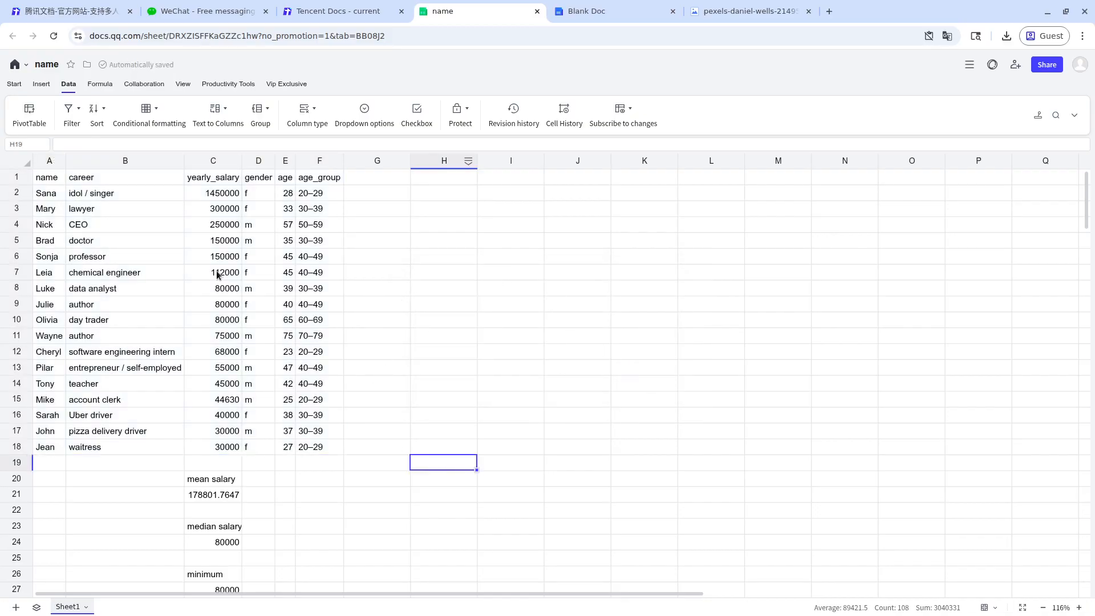
Examine the sorted careers and yearly salaries, from the idol / singer and lawyer rows to the data analyst and teacher rows.
{"action": "left_click", "coordinate": [105, 198]}
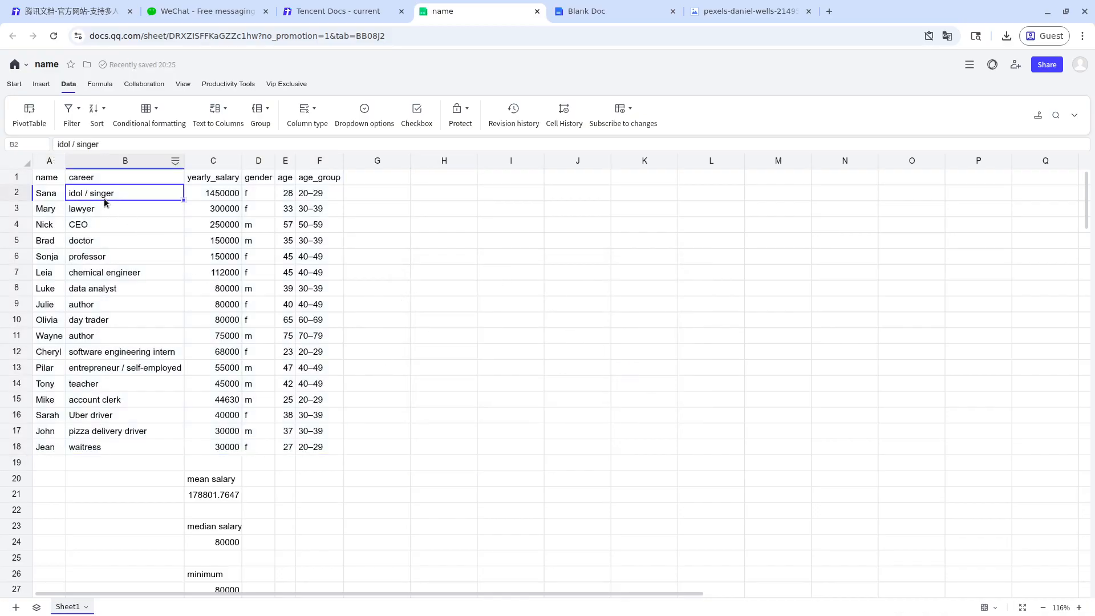
{"action": "left_click", "coordinate": [226, 190]}
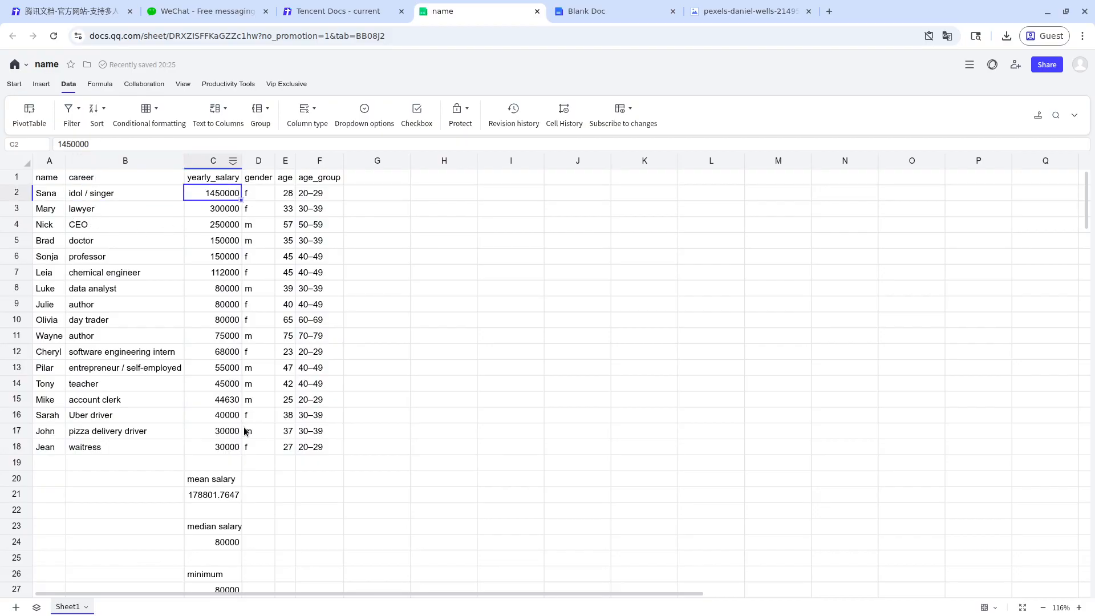
{"action": "left_click", "coordinate": [104, 211]}
{"action": "left_click", "coordinate": [217, 213]}
{"action": "left_click", "coordinate": [216, 231]}
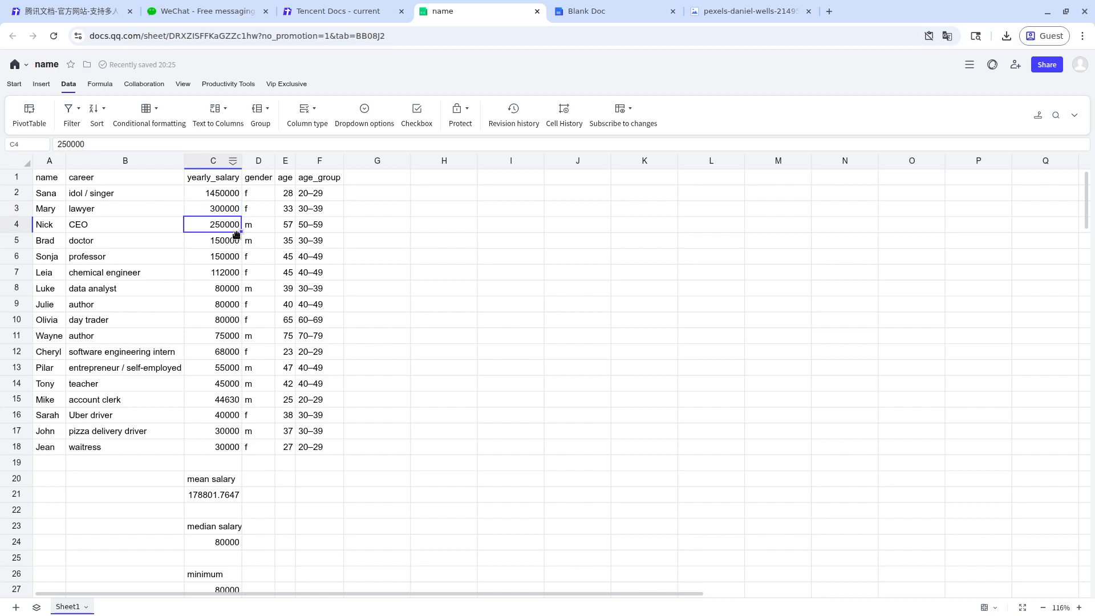
{"action": "left_click", "coordinate": [237, 241]}
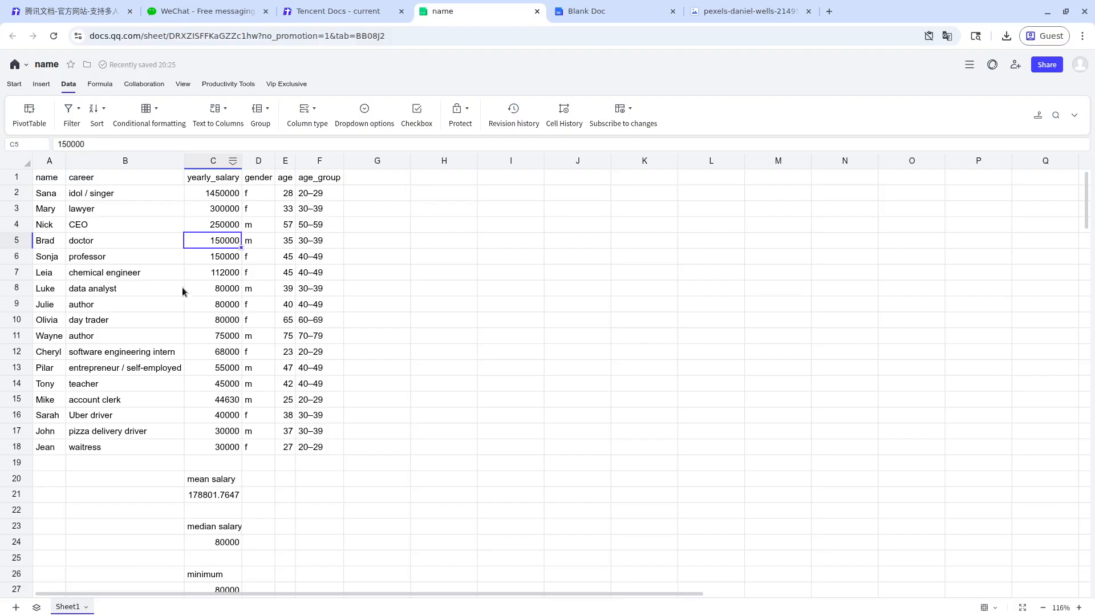
{"action": "left_click", "coordinate": [215, 388]}
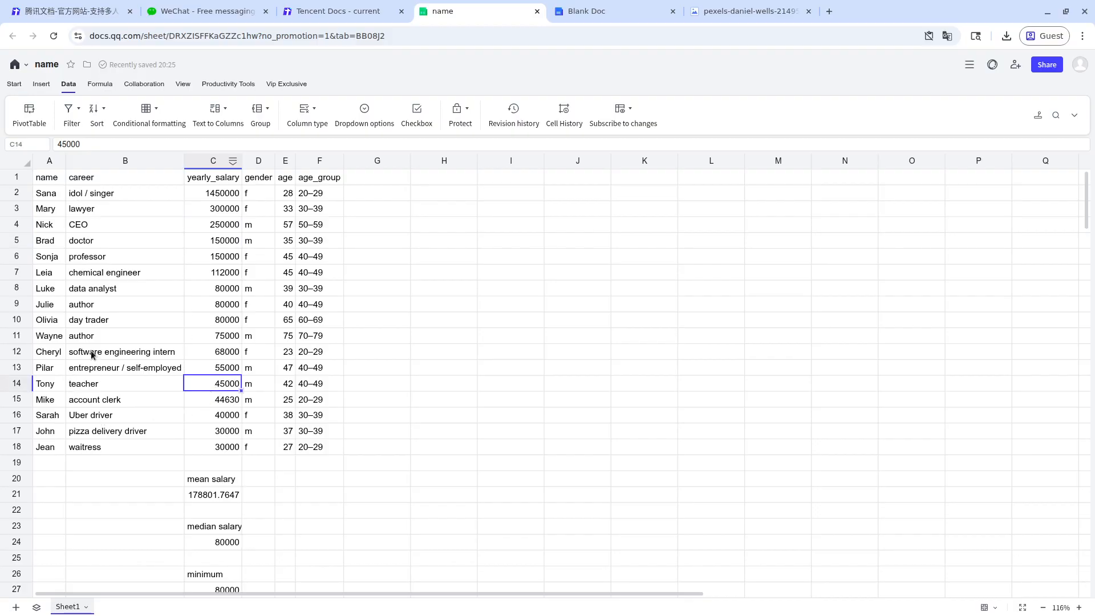
{"action": "left_click", "coordinate": [118, 292]}
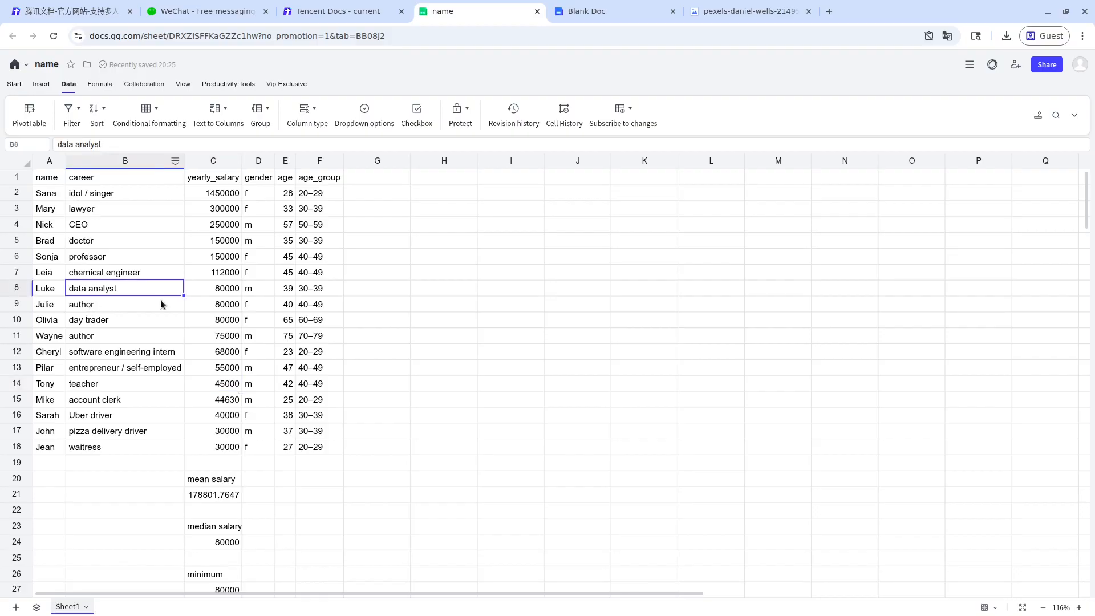
{"action": "left_click", "coordinate": [222, 279]}
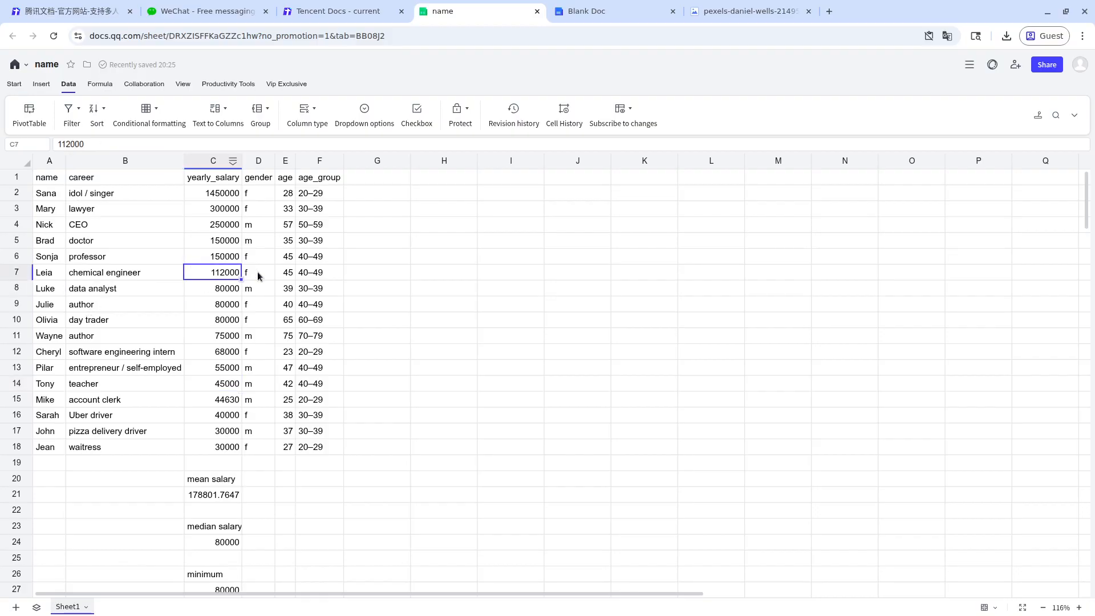
{"action": "left_click", "coordinate": [218, 261]}
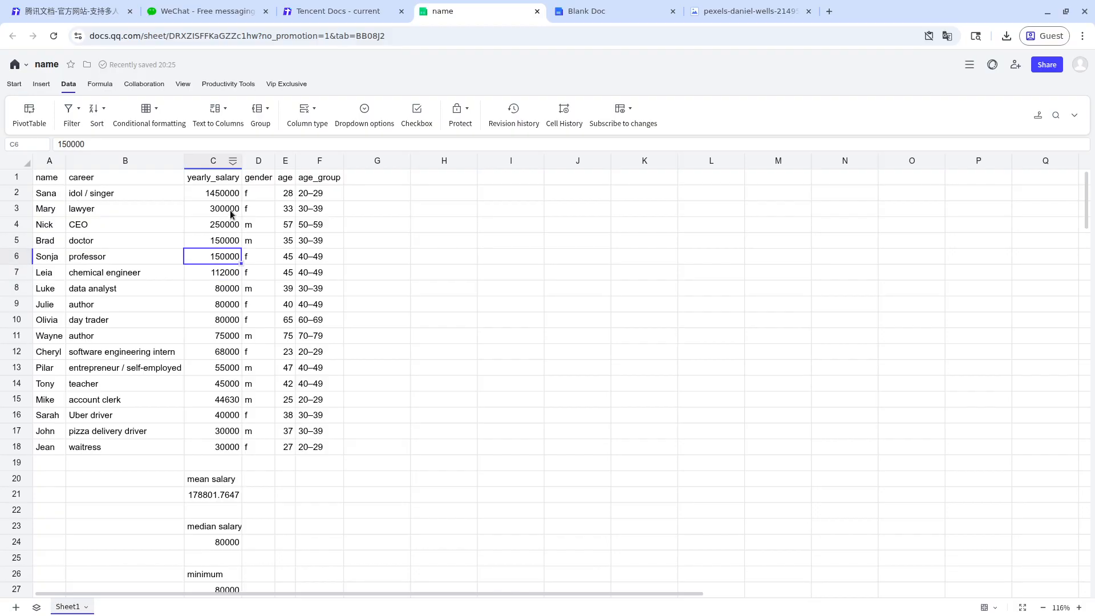
{"action": "left_click", "coordinate": [213, 199]}
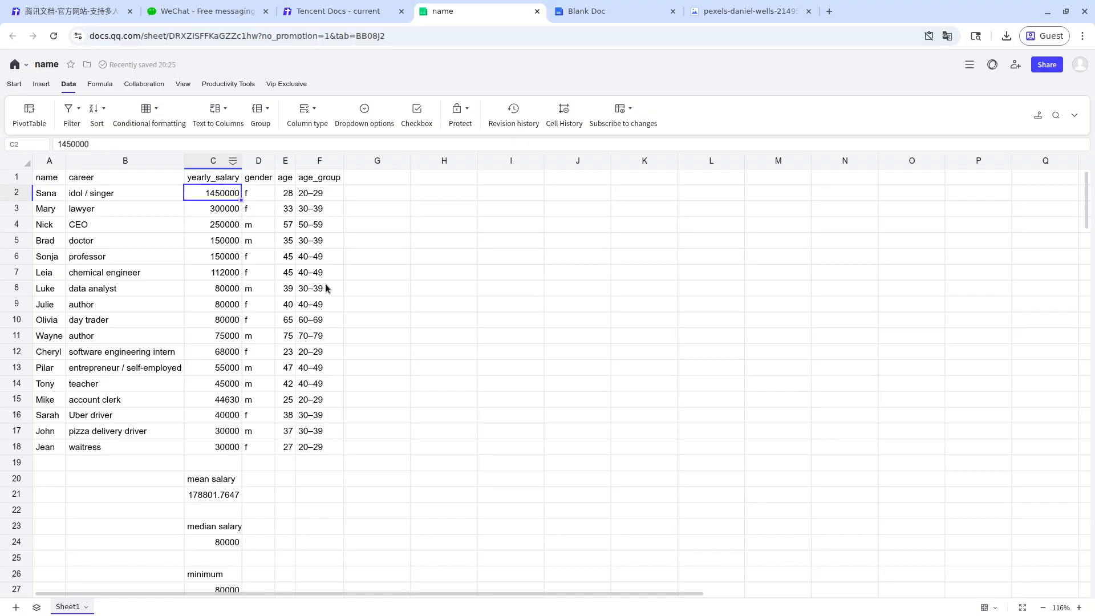
{"action": "left_click_drag", "start_coordinate": [333, 193], "coordinate": [43, 462]}
{"action": "left_click", "coordinate": [451, 367]}
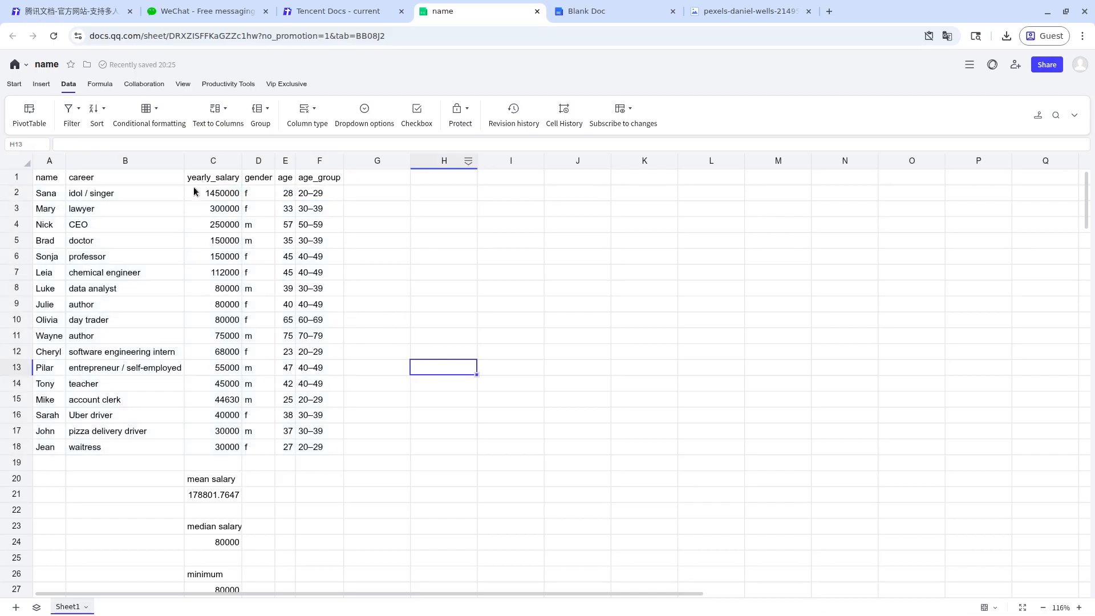
Look through the file formats available for exporting the salary sheet, without exporting it.
{"action": "left_click", "coordinate": [969, 67]}
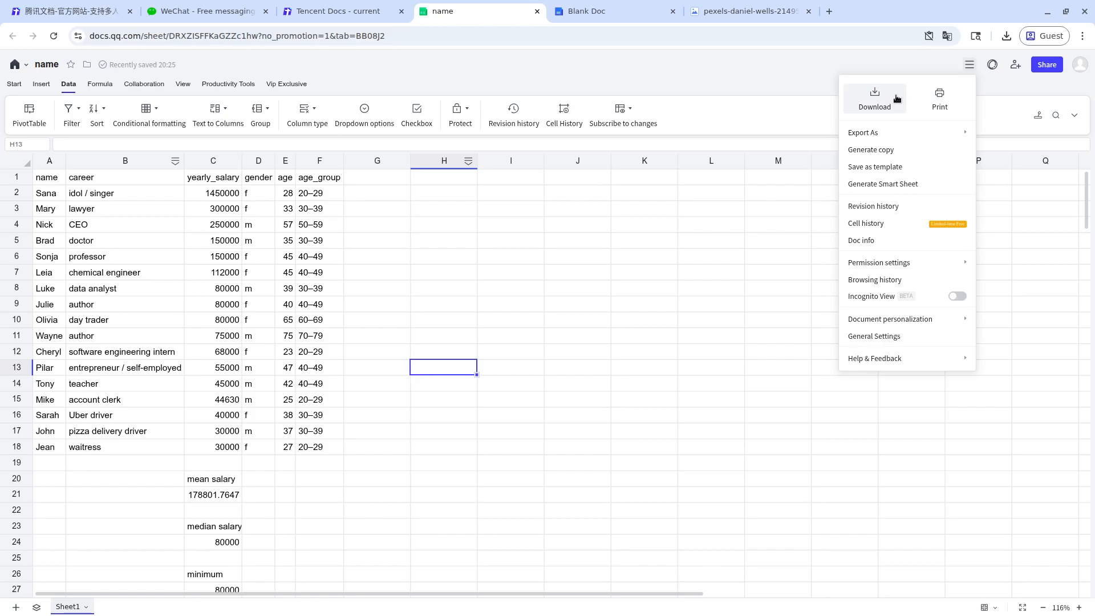
{"action": "mouse_move", "coordinate": [859, 137]}
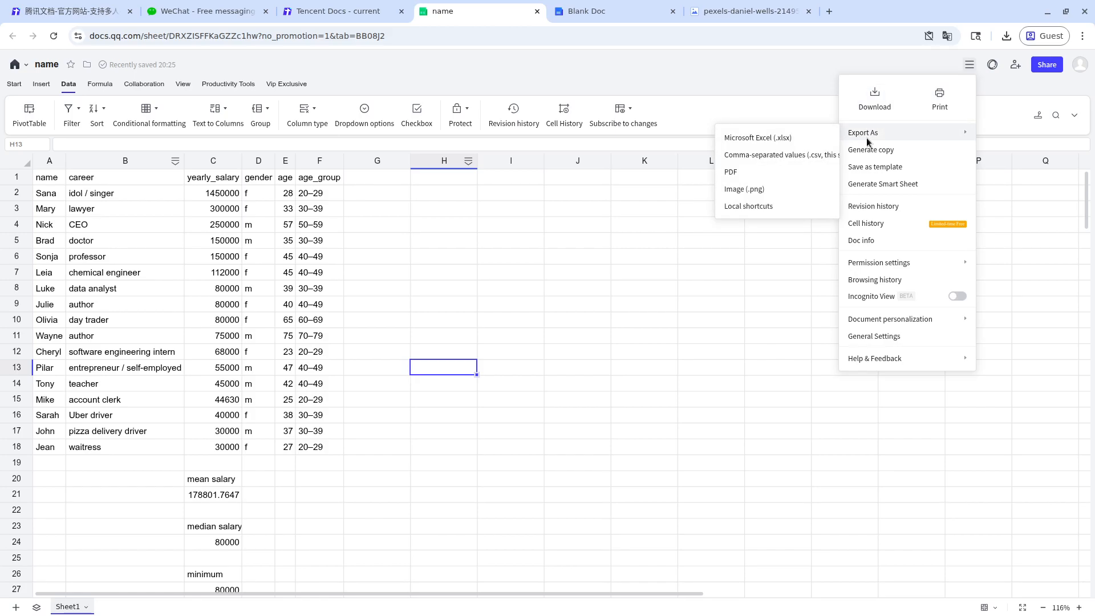
{"action": "left_click", "coordinate": [609, 319]}
{"action": "left_click", "coordinate": [466, 355]}
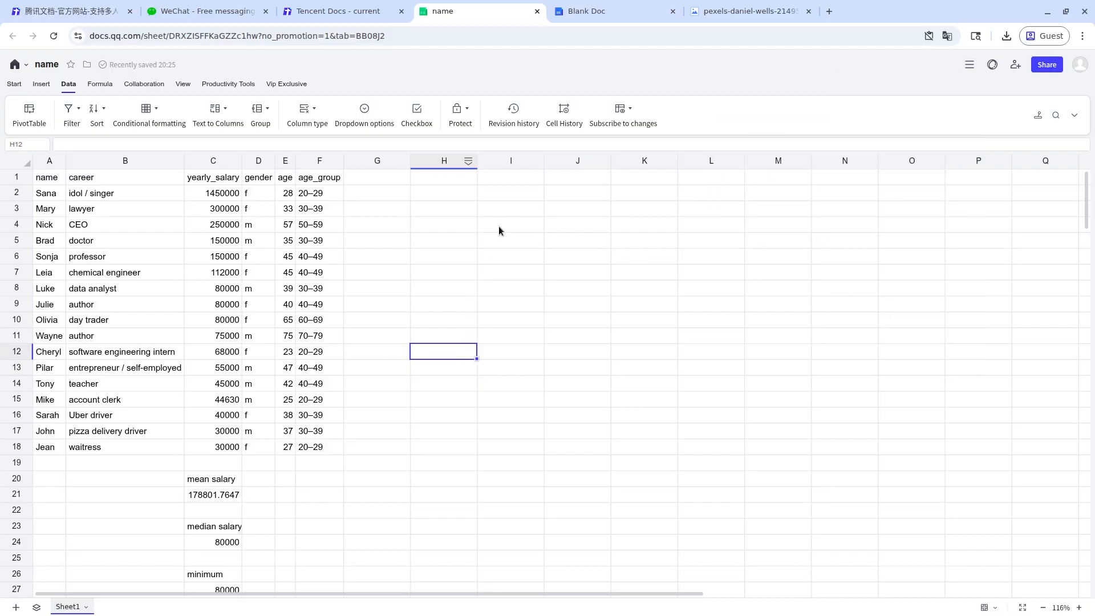
{"action": "left_click", "coordinate": [445, 292]}
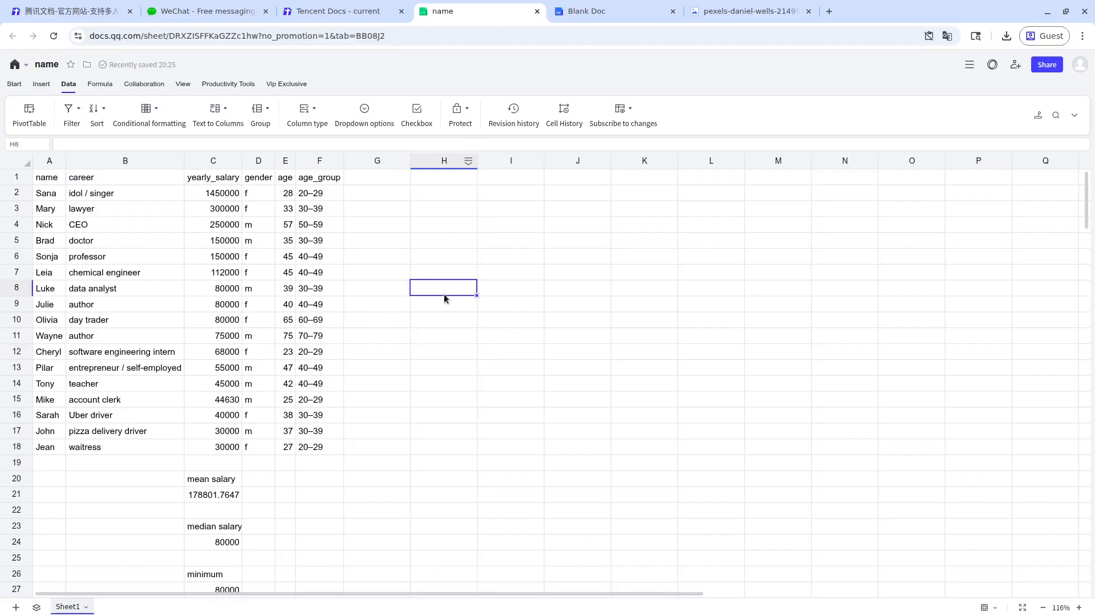
Create a blank slide presentation in the current cloud folder and name it "my presentation".
{"action": "left_click", "coordinate": [347, 16]}
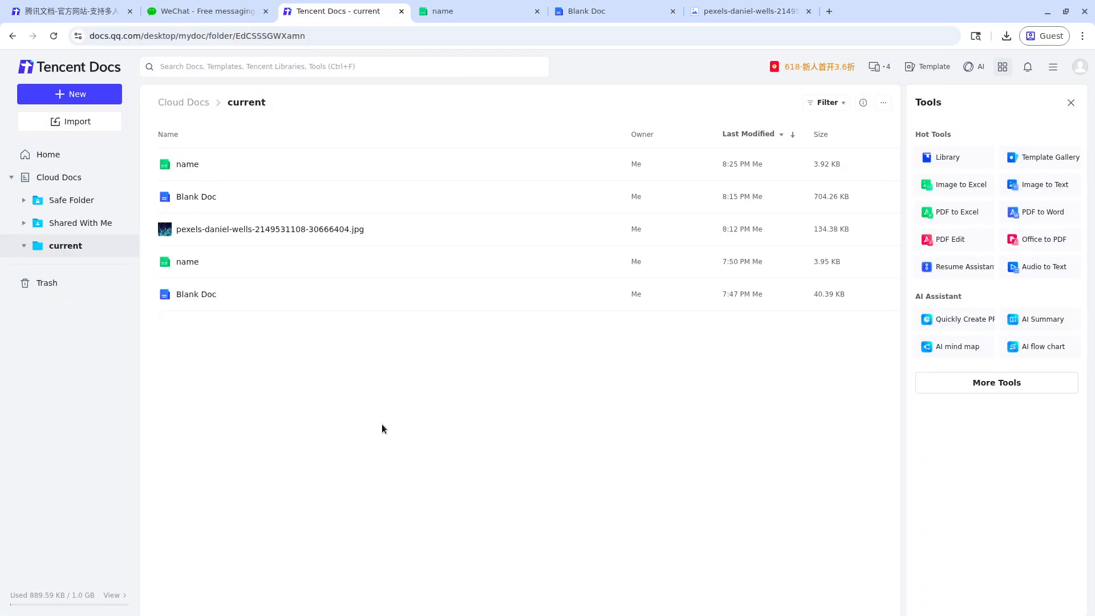
{"action": "left_click", "coordinate": [97, 96]}
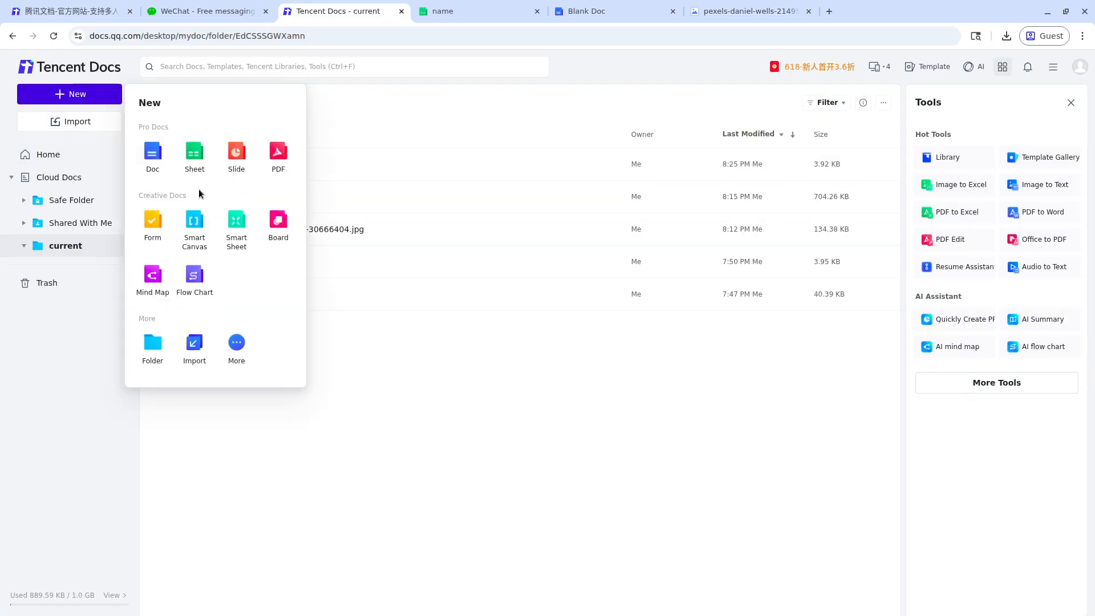
{"action": "left_click", "coordinate": [246, 159]}
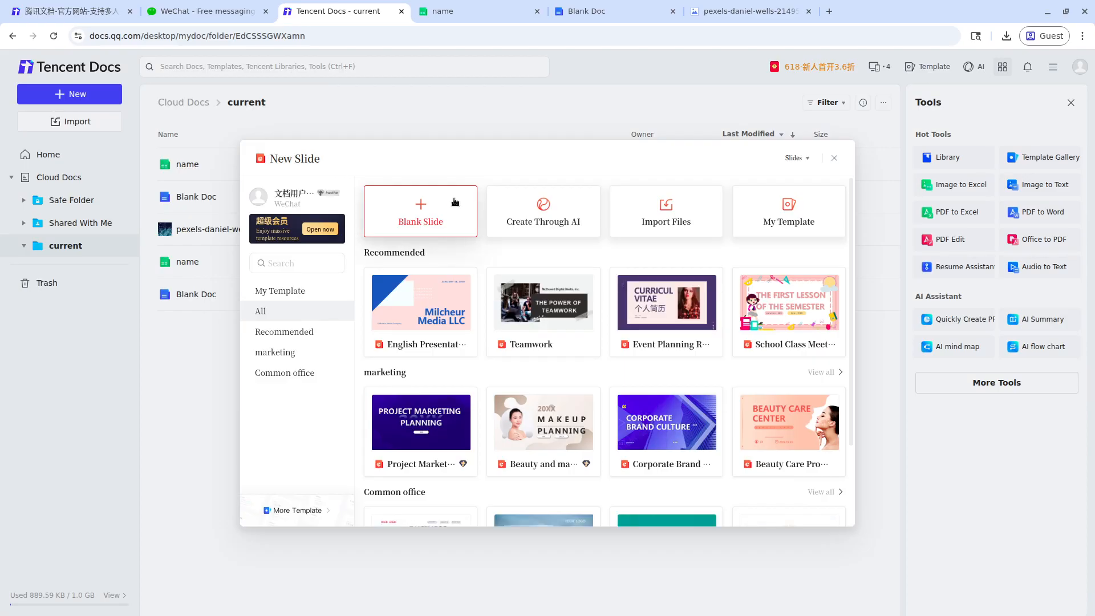
{"action": "mouse_move", "coordinate": [445, 309]}
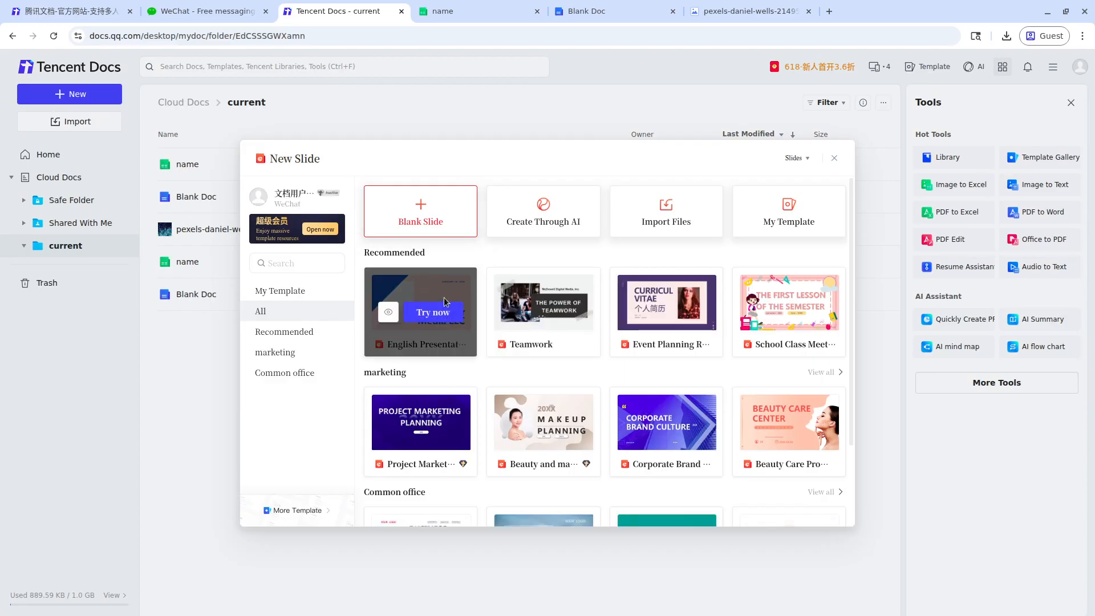
{"action": "left_click", "coordinate": [419, 220]}
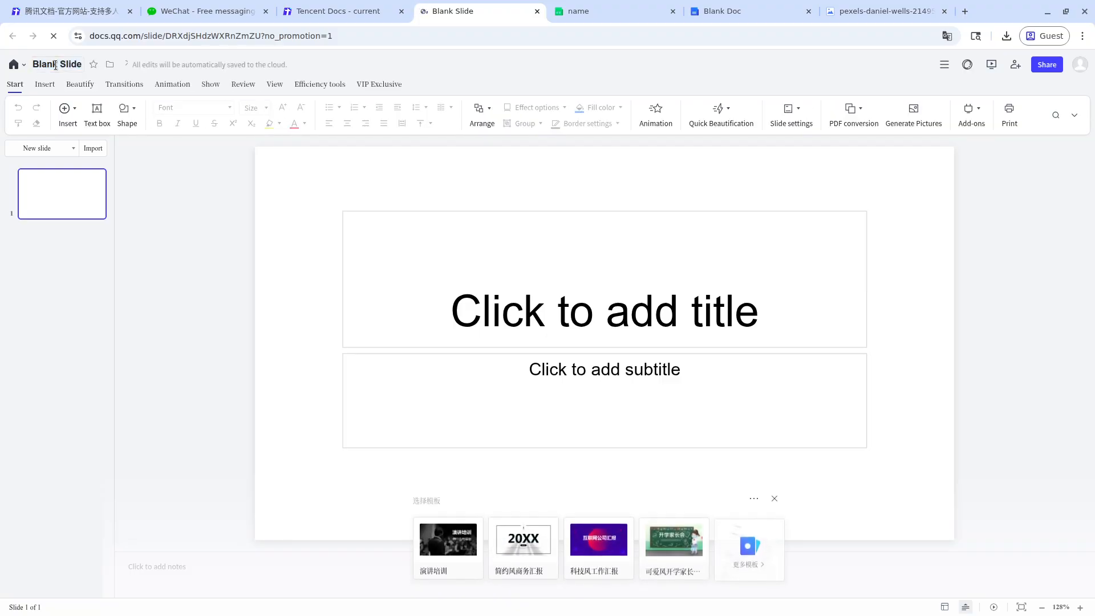
{"action": "left_click", "coordinate": [57, 64]}
{"action": "type", "text": "my presentation"}
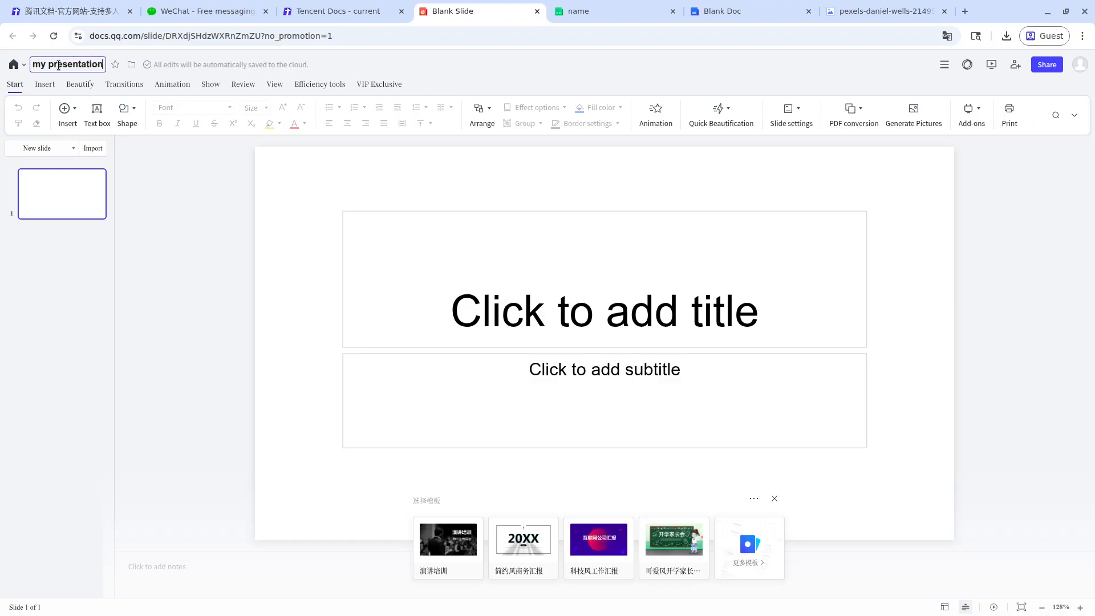
Enter "data science is cool!!!" as the title on the first slide.
{"action": "left_click", "coordinate": [518, 318]}
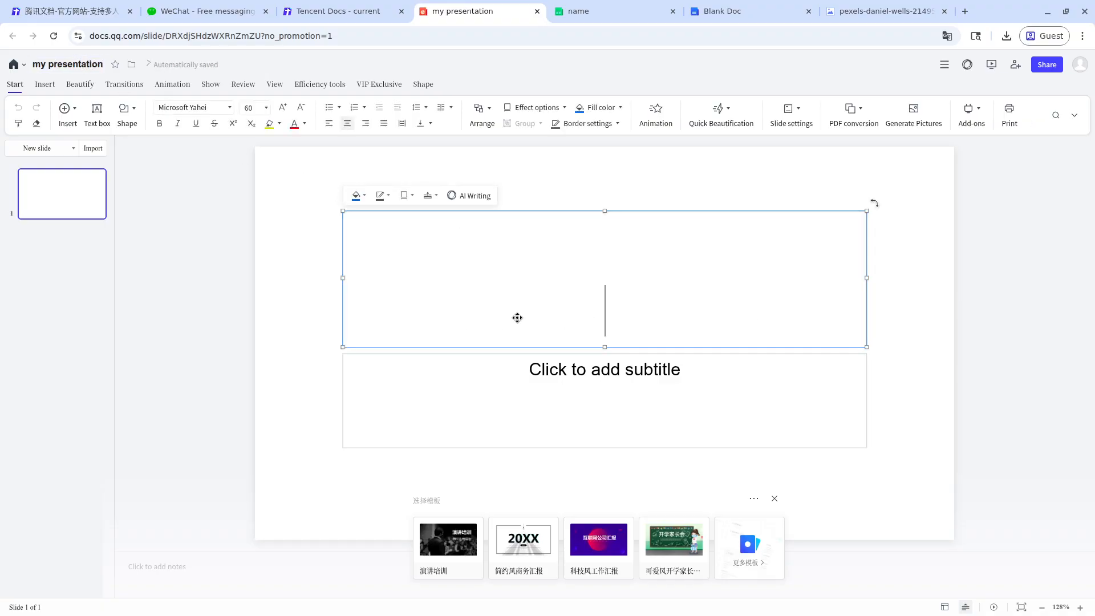
{"action": "type", "text": "data s"}
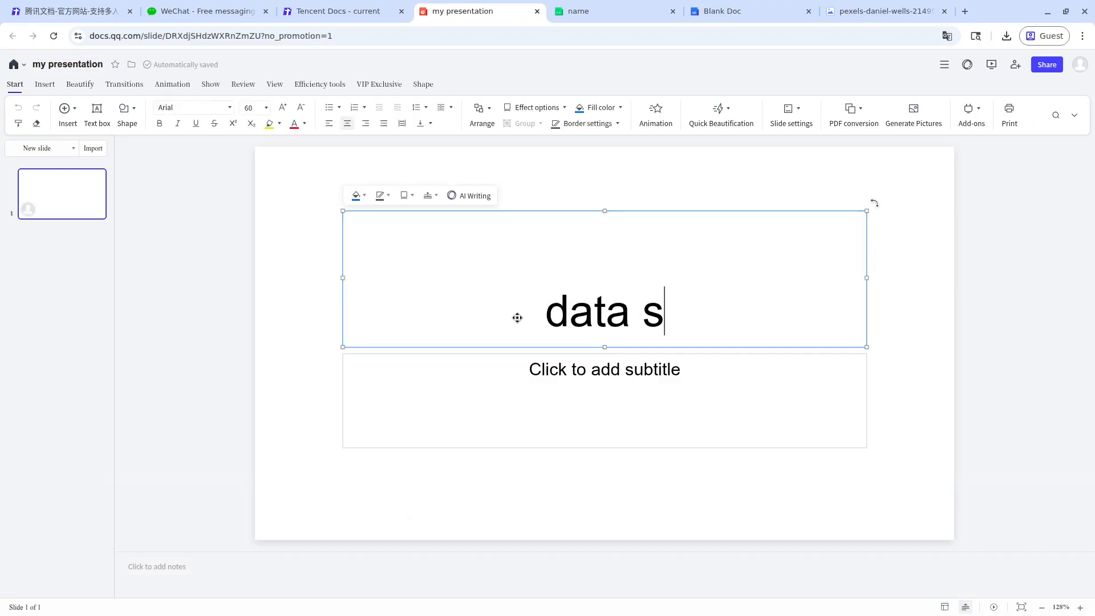
{"action": "type", "text": "cience is cool!!!"}
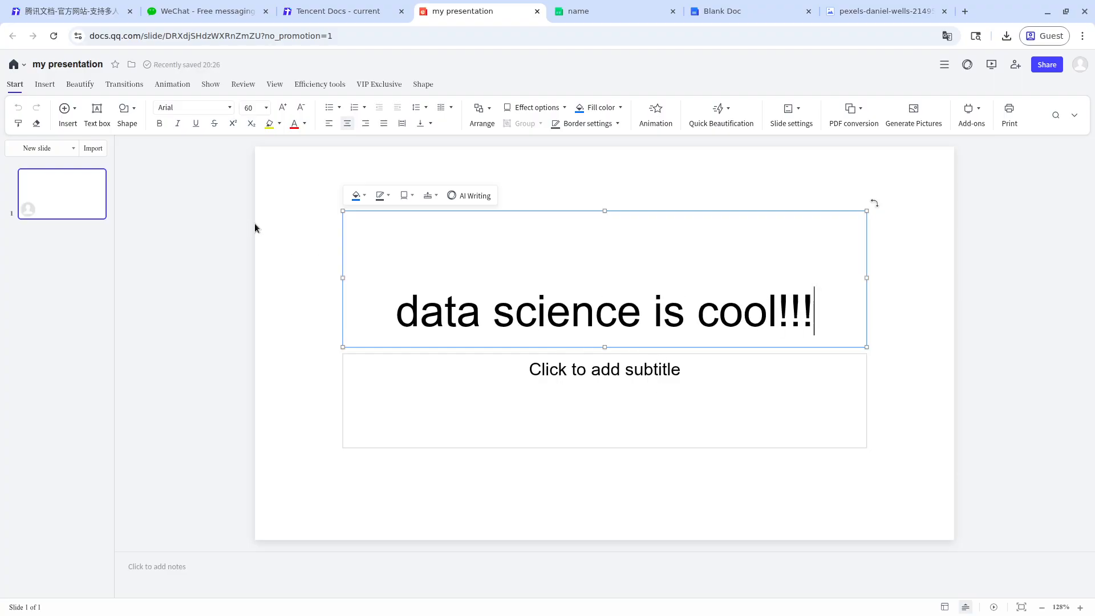
Add five new slides after the title slide, using the default title and text layout.
{"action": "left_click", "coordinate": [26, 147]}
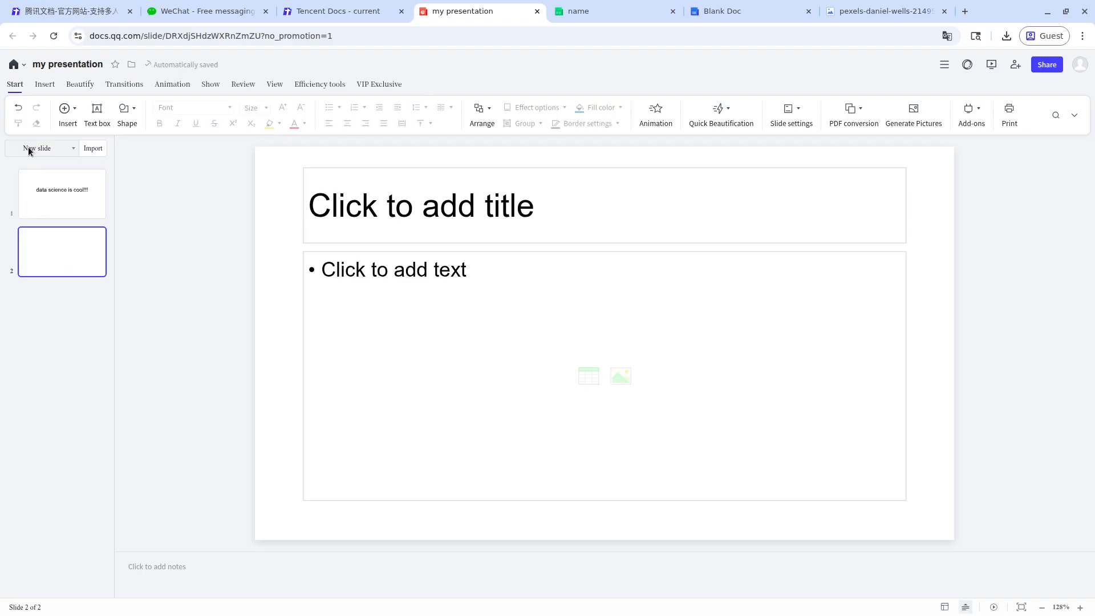
{"action": "left_click", "coordinate": [29, 147]}
{"action": "left_click", "coordinate": [29, 147]}
{"action": "left_click", "coordinate": [28, 147]}
{"action": "left_click", "coordinate": [29, 147]}
Start the title of slide 2 with the text "Data science sub".
{"action": "left_click", "coordinate": [70, 249]}
{"action": "left_click", "coordinate": [379, 206]}
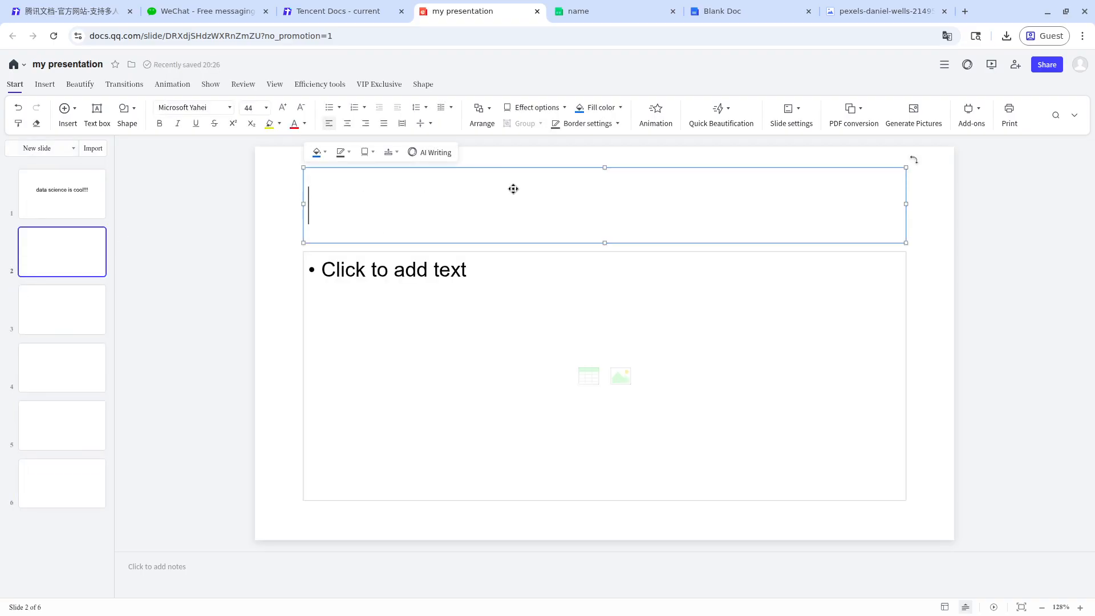
{"action": "type", "text": "Data sci"}
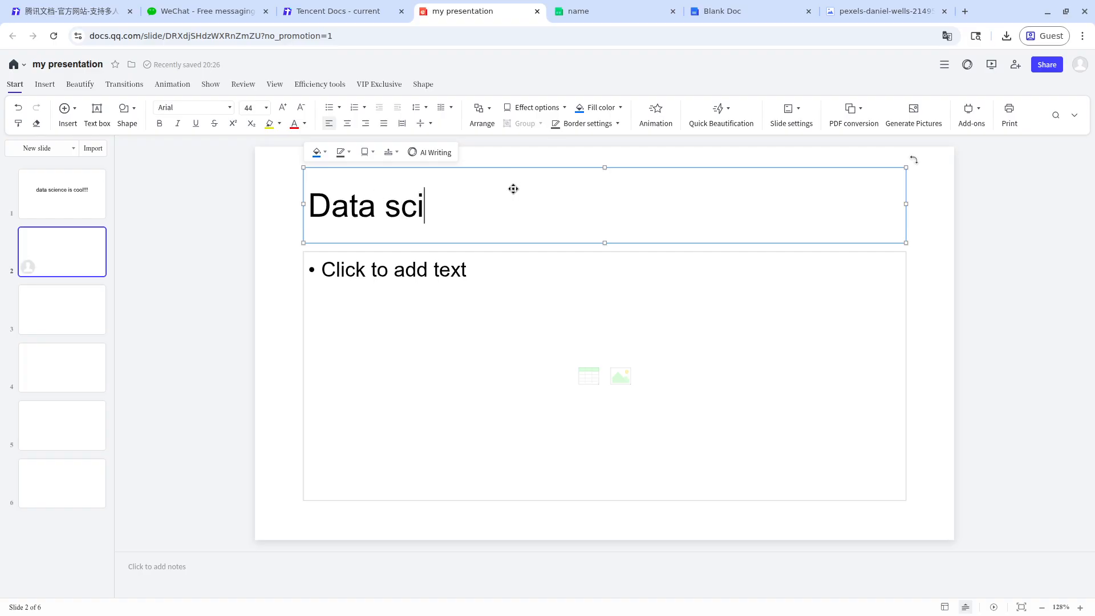
{"action": "type", "text": "ence sub"}
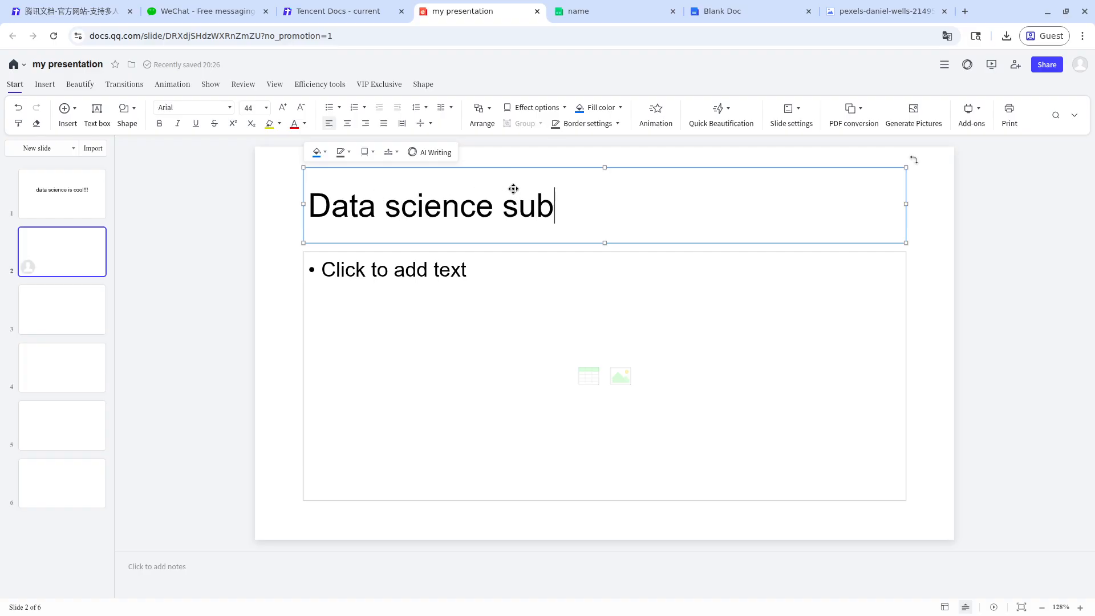